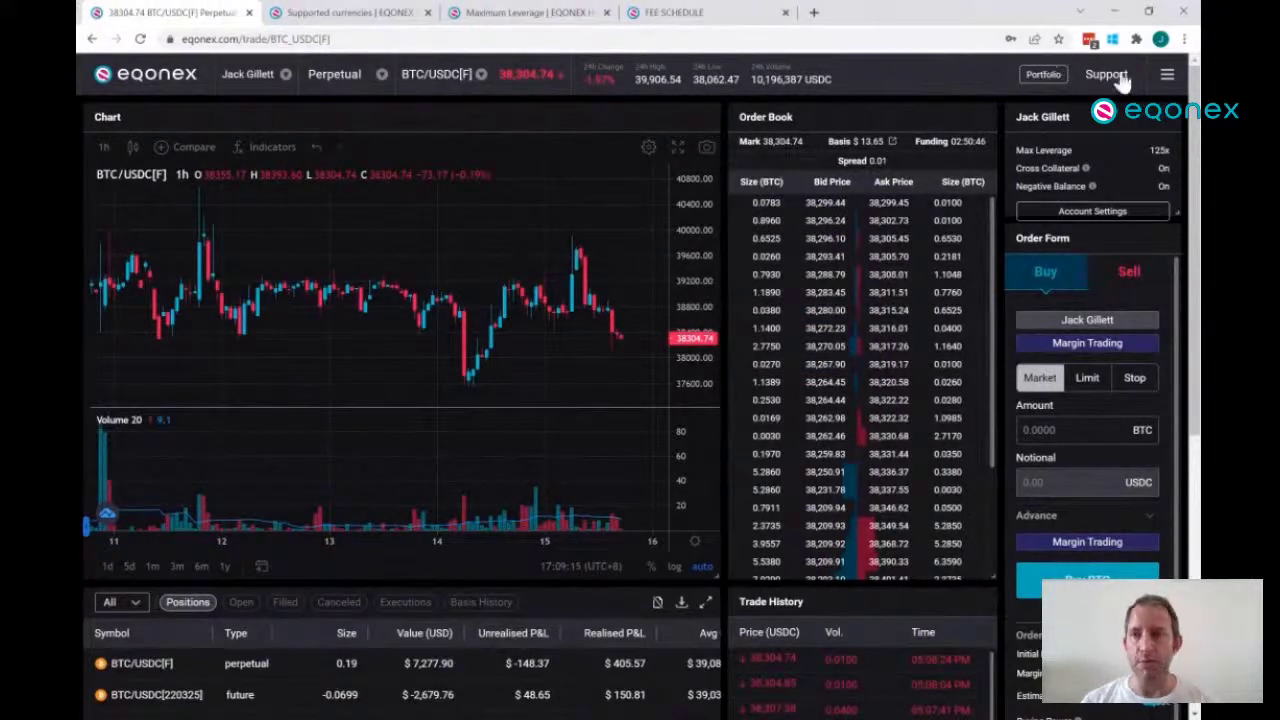
- Open the account's wallets section and view the crypto deposit page for USDC
click(1167, 78)
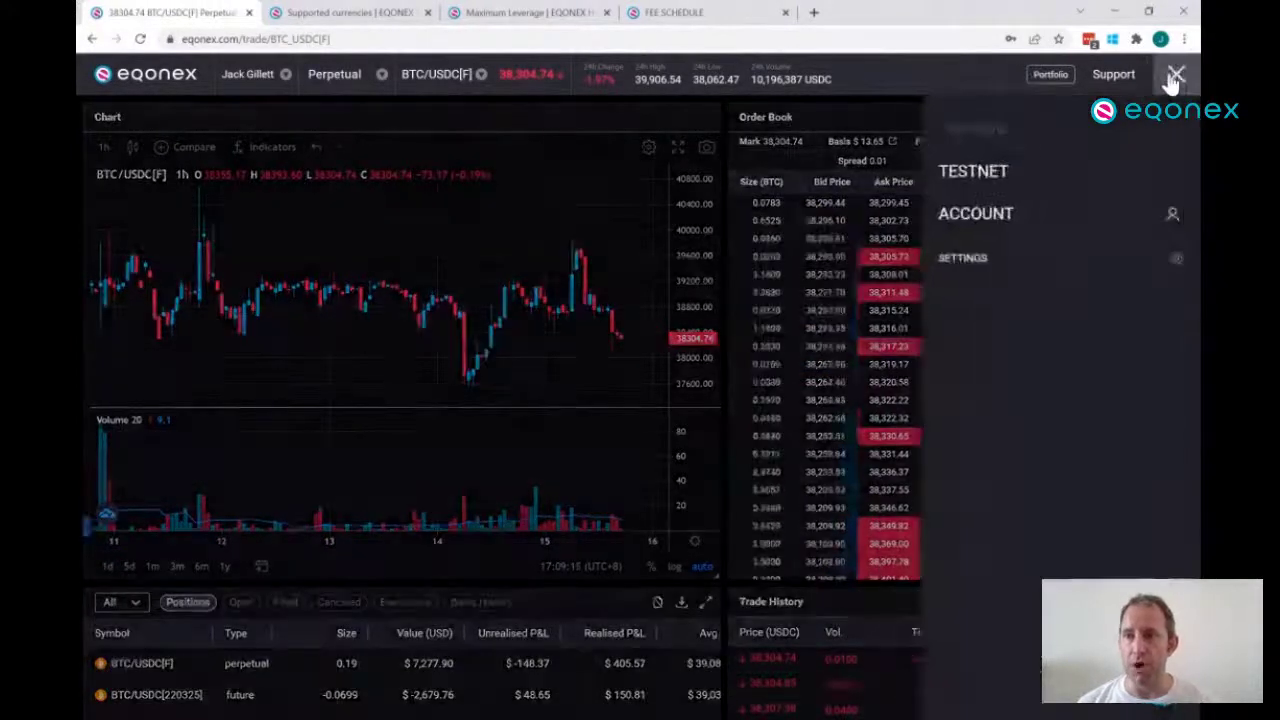
click(986, 218)
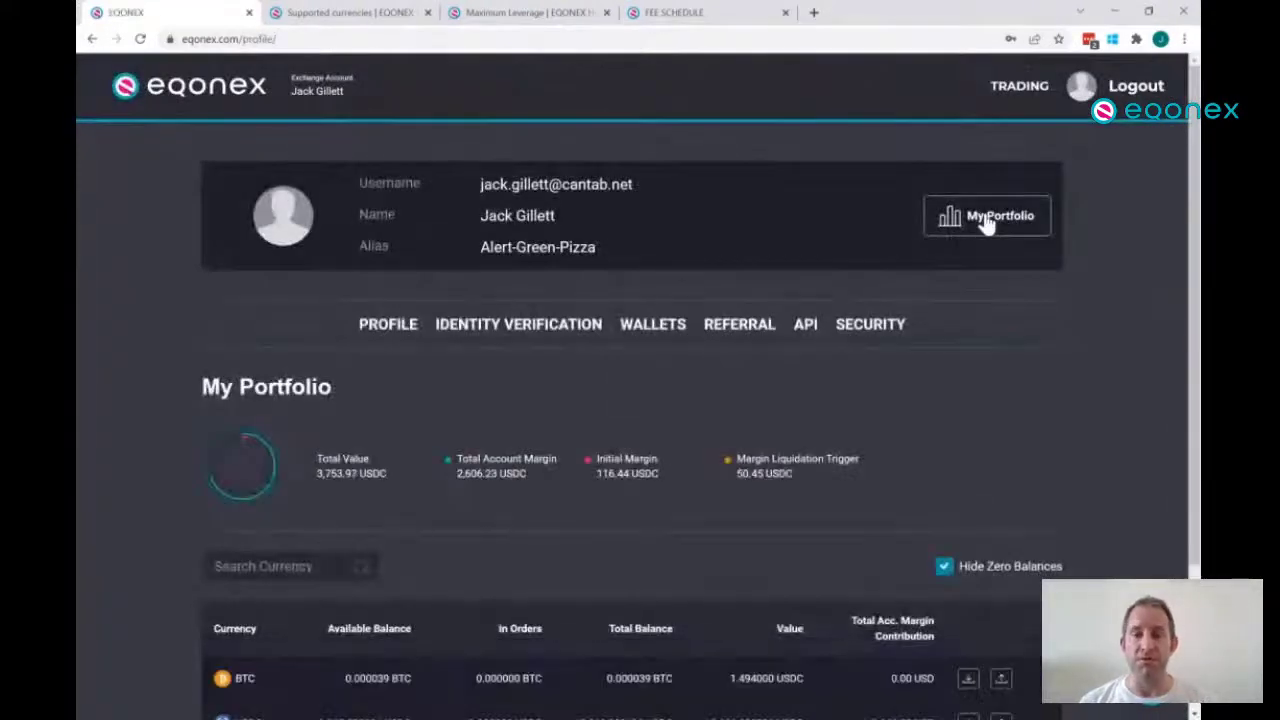
click(655, 326)
scroll(443, 394, down, 1)
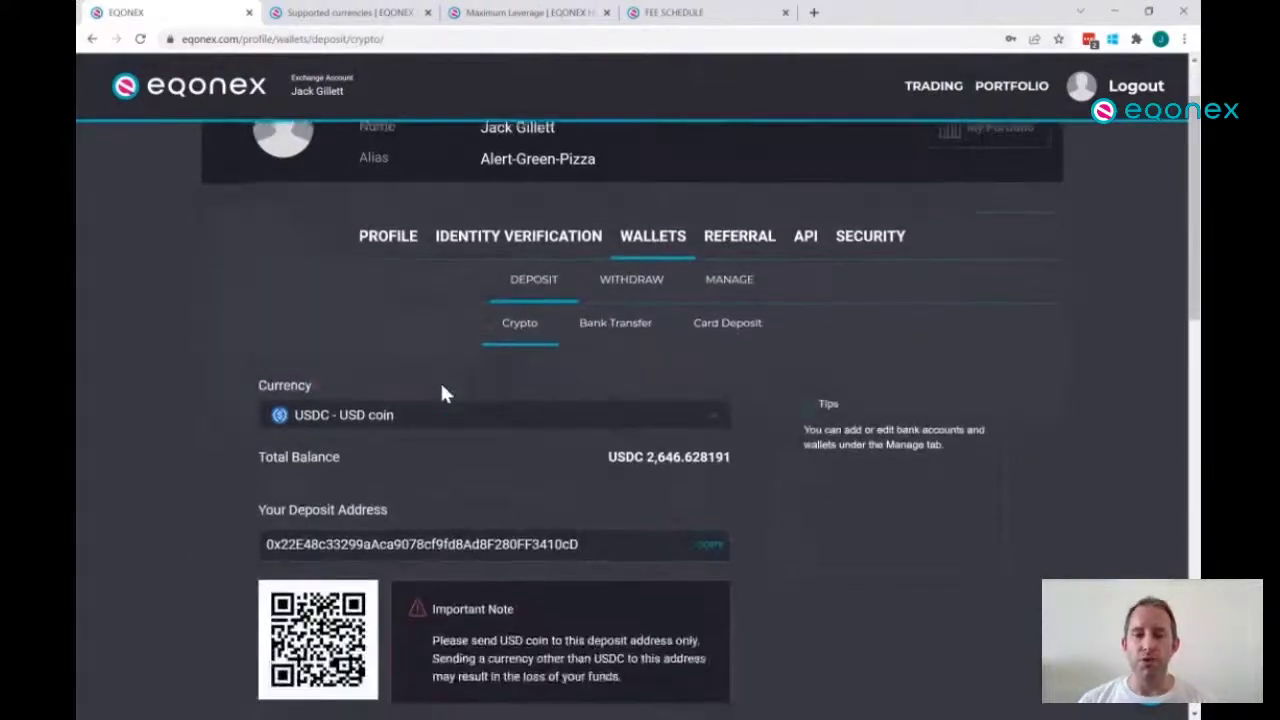
scroll(443, 394, down, 1)
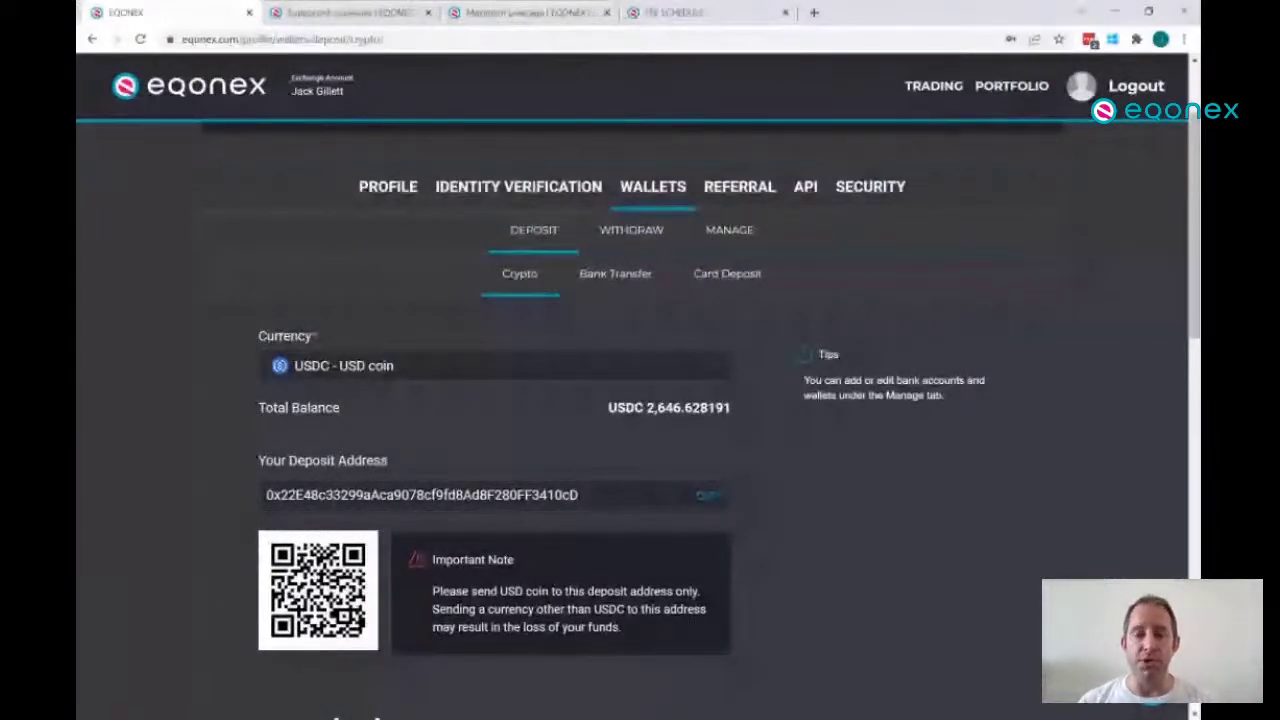
- Open the bank transfer deposit form and view the bank account choices without selecting one
click(615, 274)
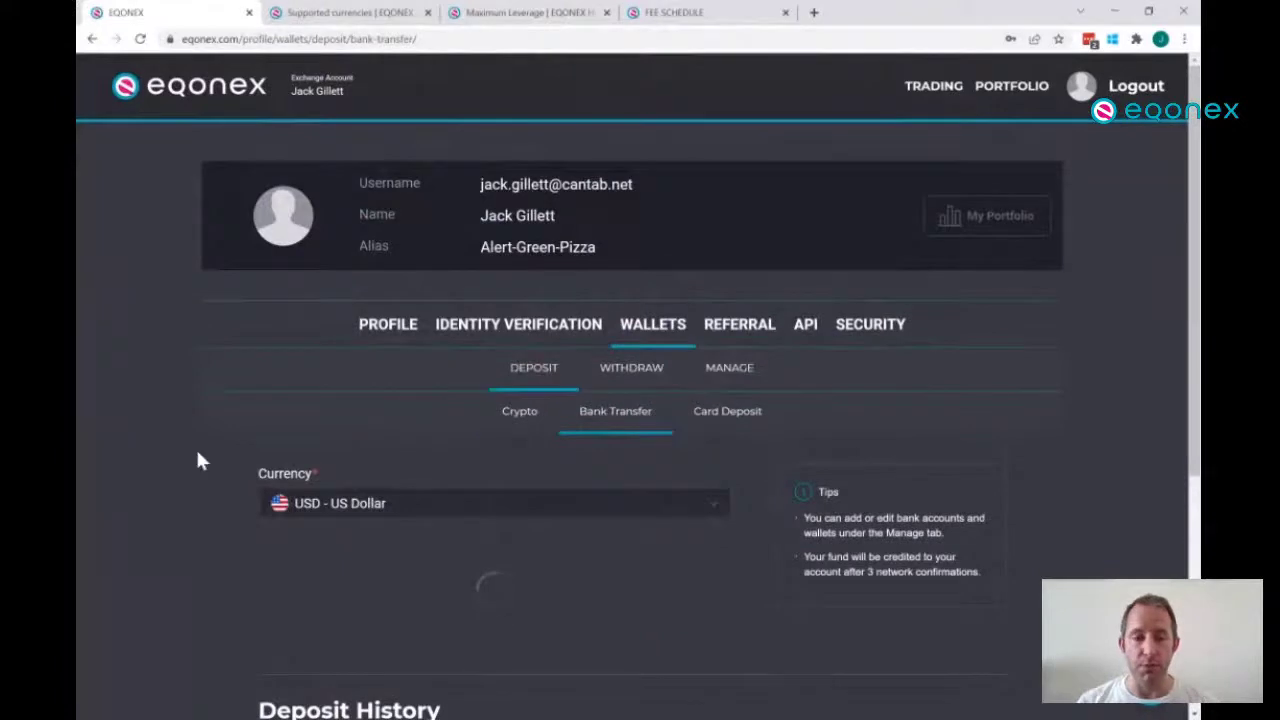
scroll(171, 480, down, 3)
scroll(427, 314, up, 1)
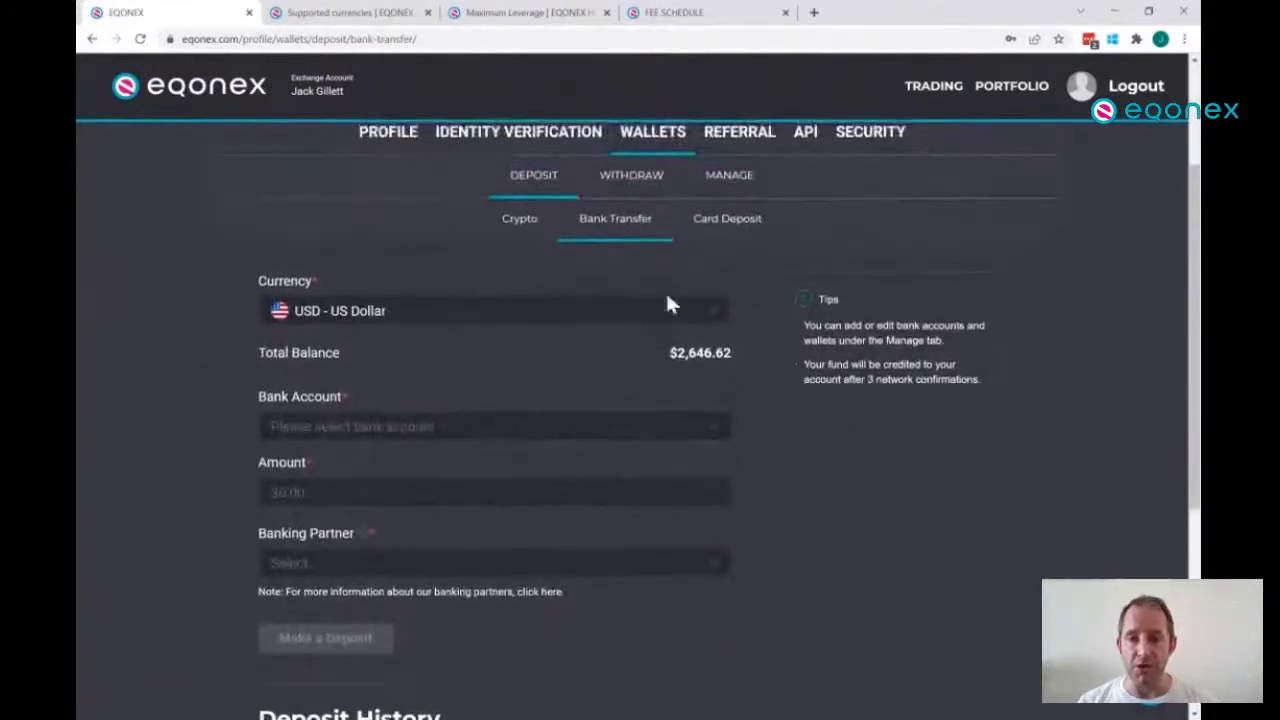
click(460, 434)
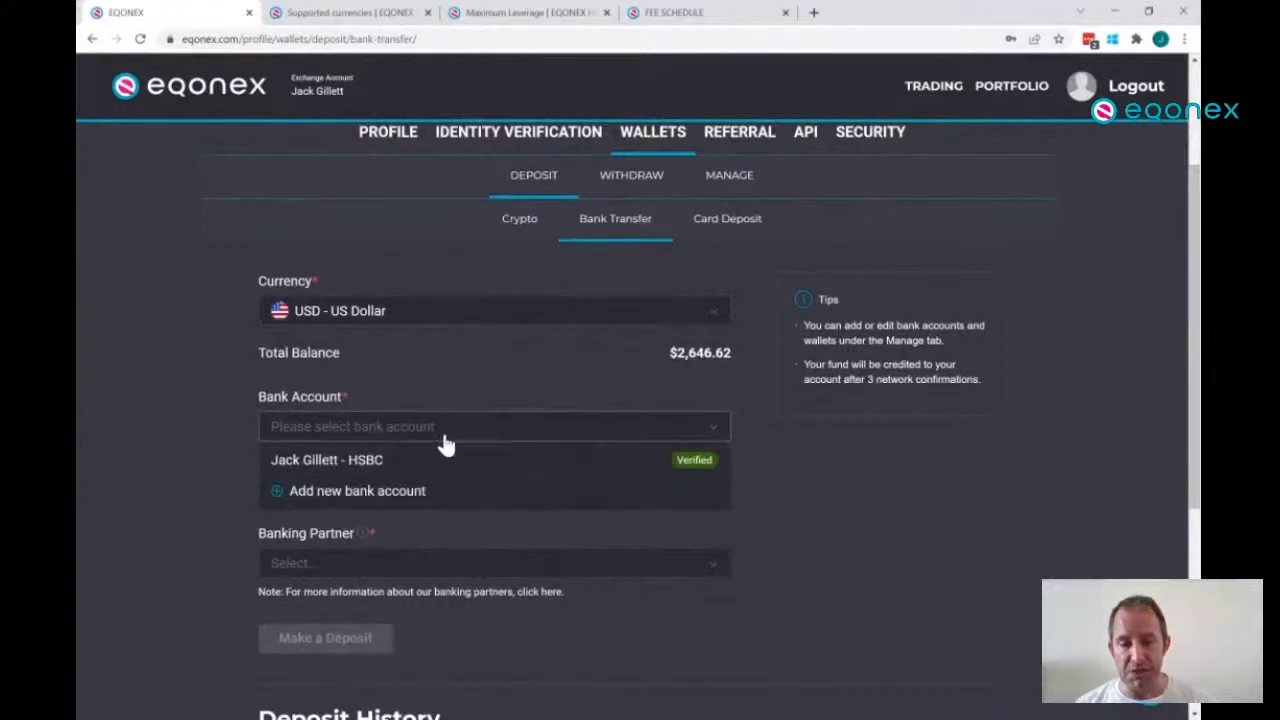
click(455, 430)
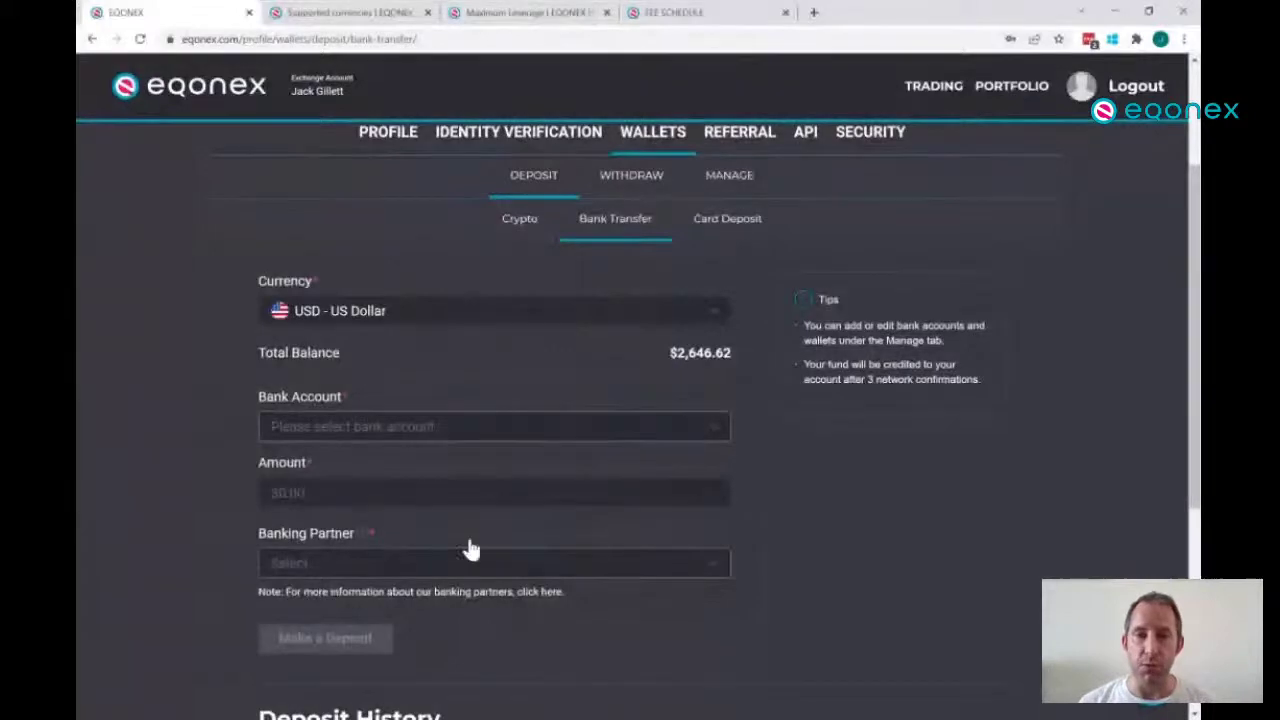
- Open the card deposit form and examine its currency choices, amount, summary and payment method fields
click(740, 229)
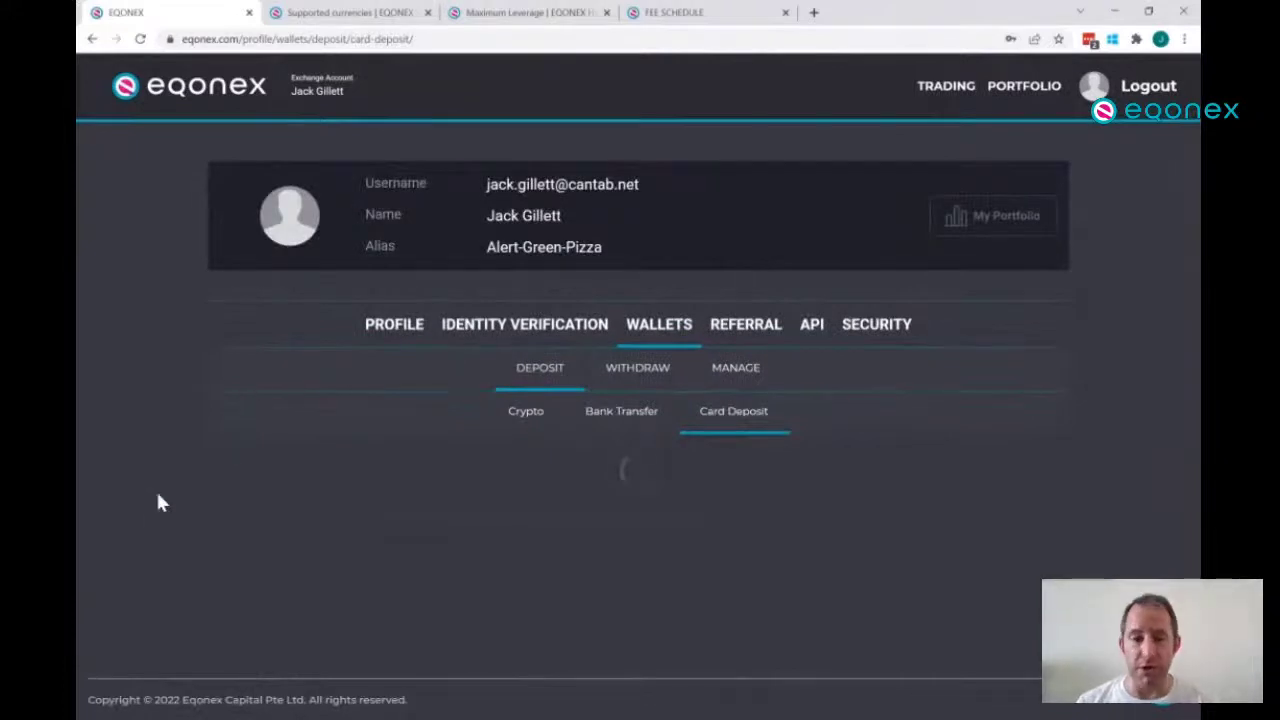
scroll(155, 518, down, 1)
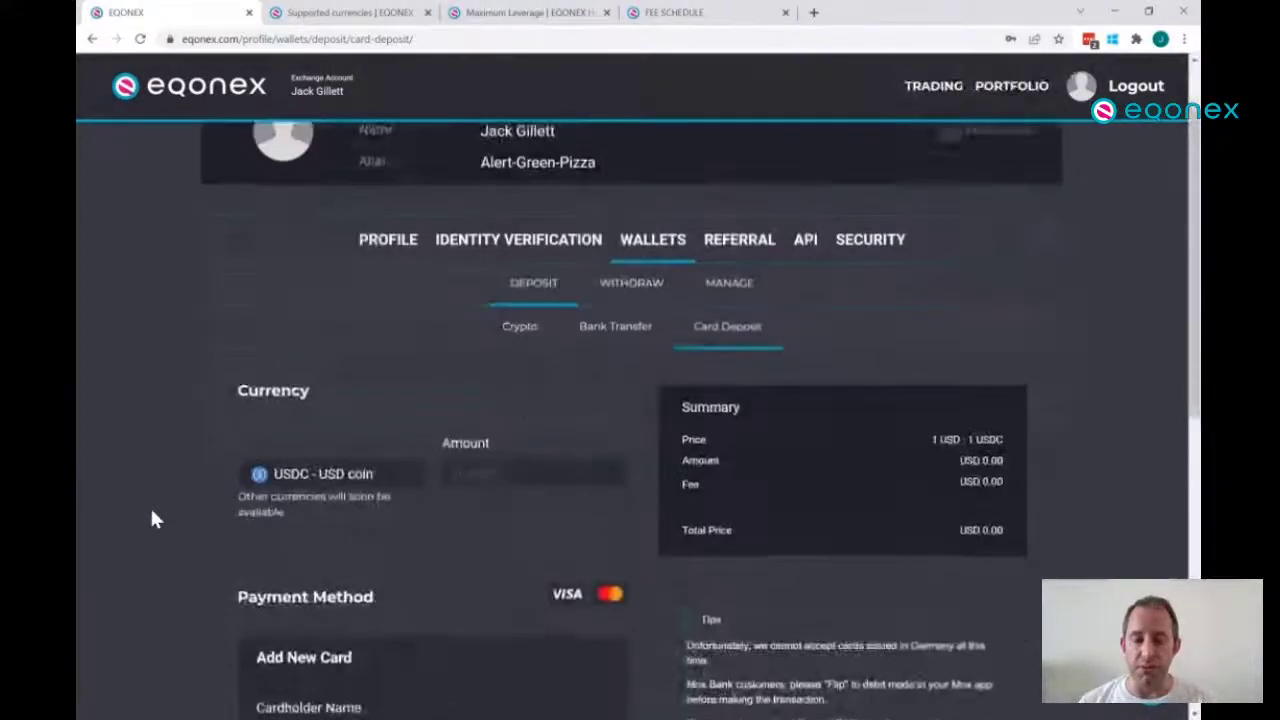
scroll(152, 518, down, 1)
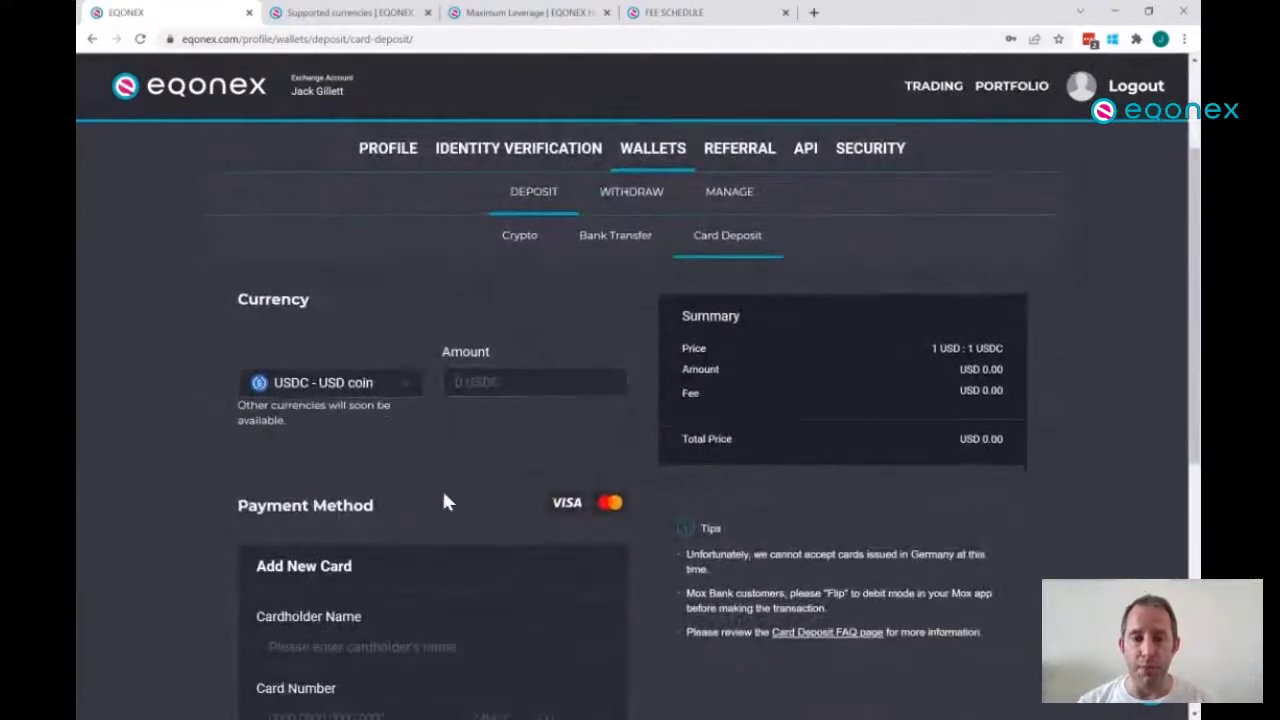
scroll(446, 502, down, 1)
click(372, 283)
click(368, 288)
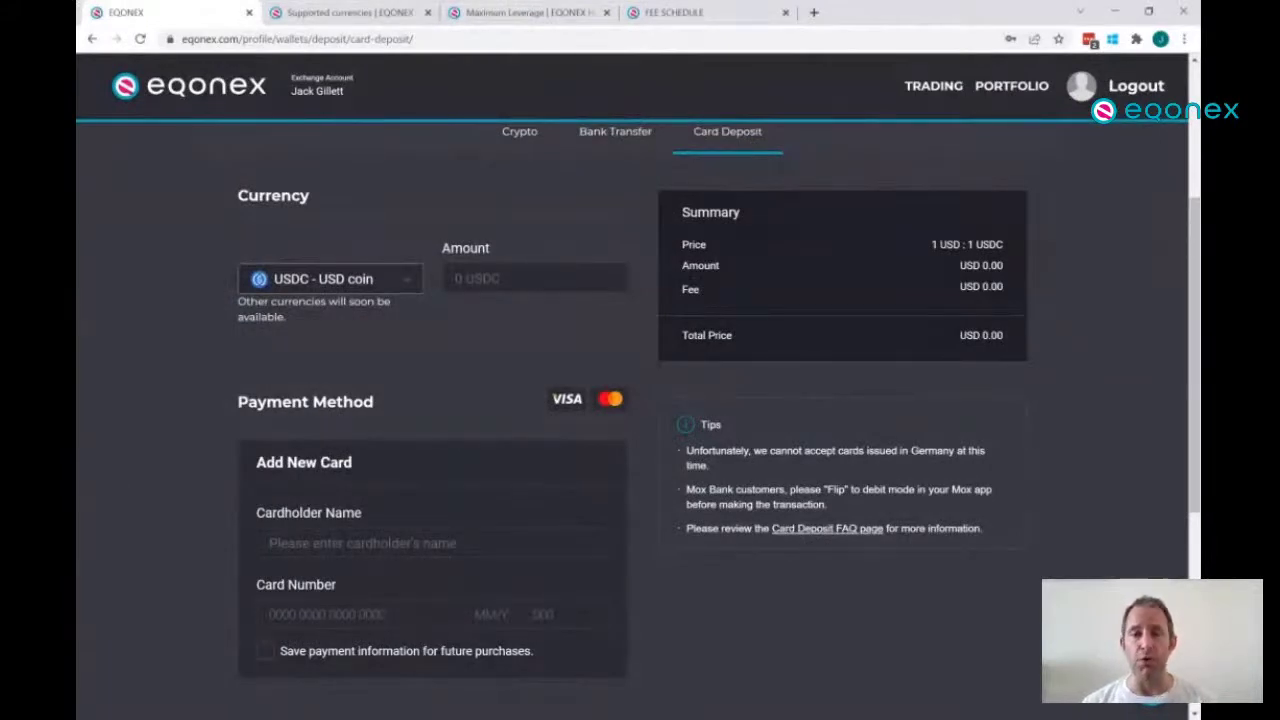
scroll(153, 463, down, 1)
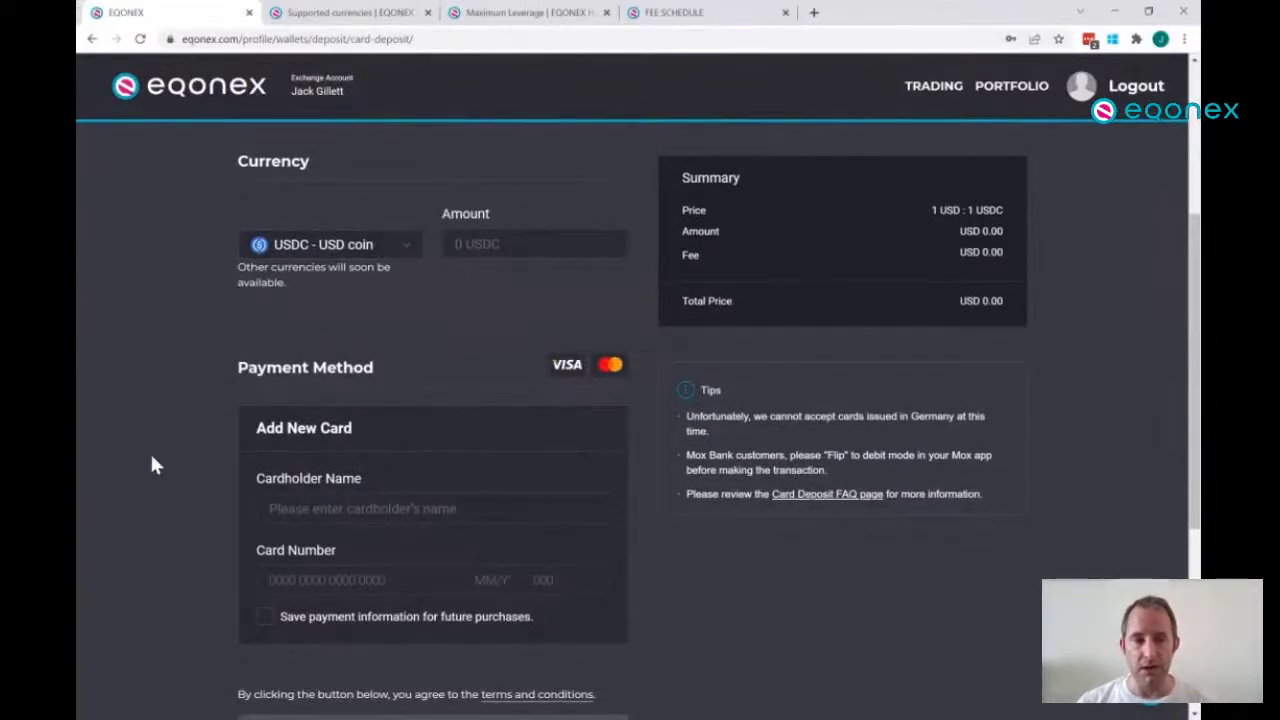
scroll(140, 315, up, 5)
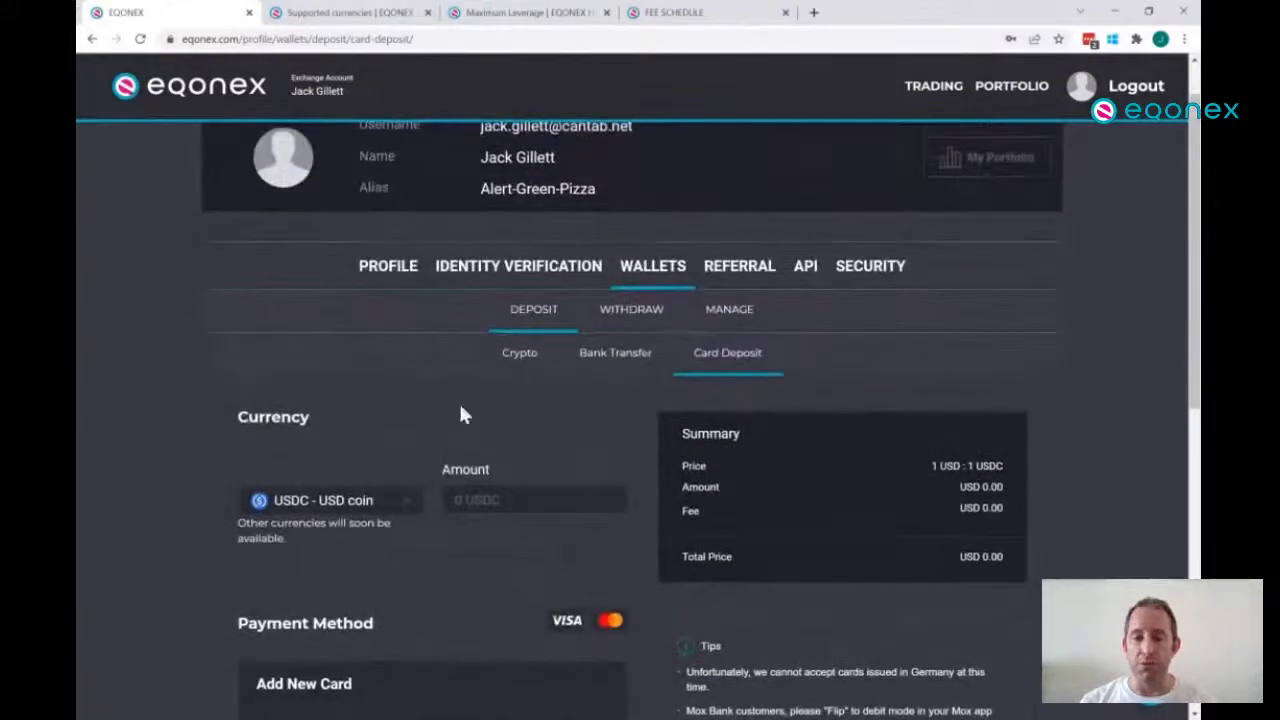
- Return to the crypto deposit page and view the USDC deposit address and its important note
click(520, 358)
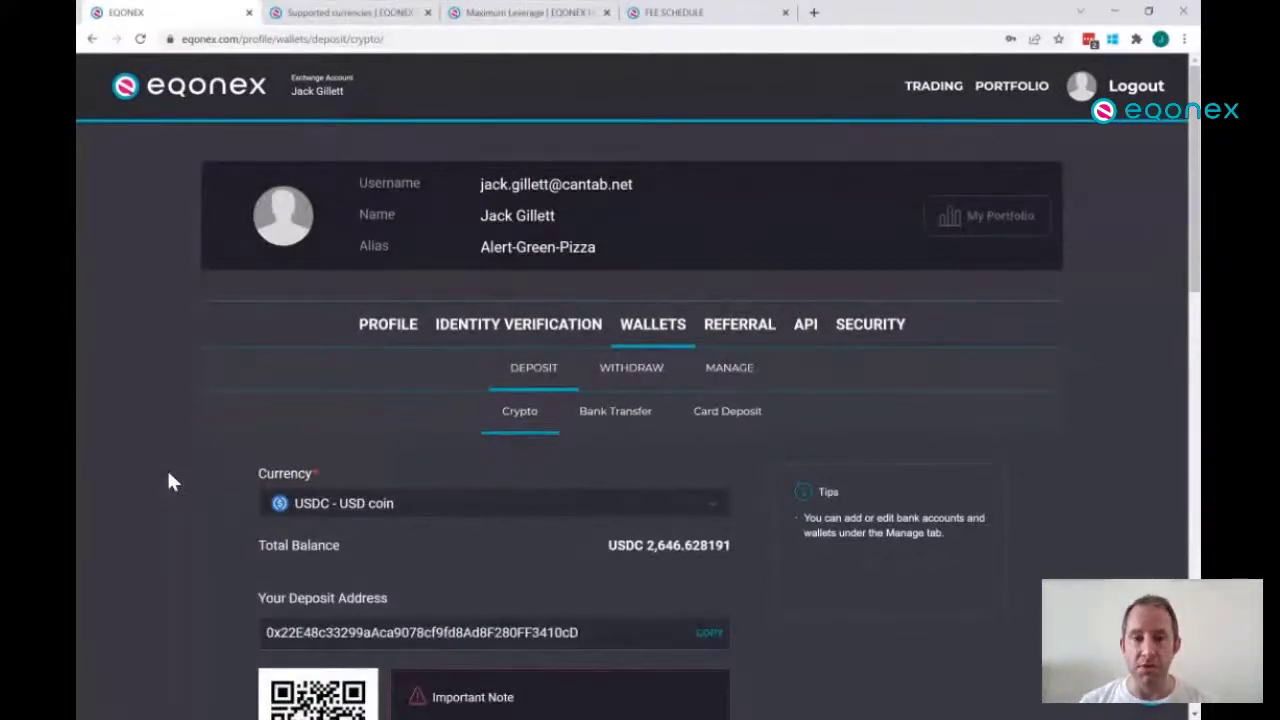
scroll(168, 481, down, 2)
scroll(700, 397, down, 1)
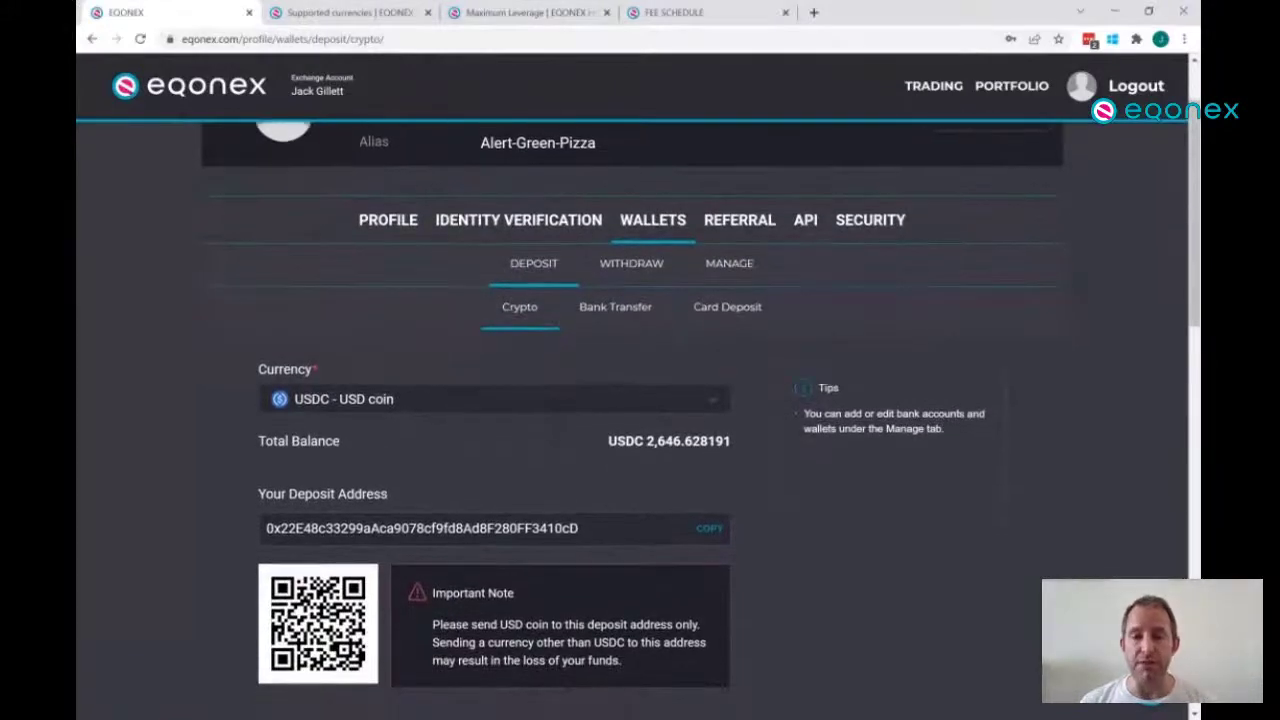
scroll(640, 400, down, 1)
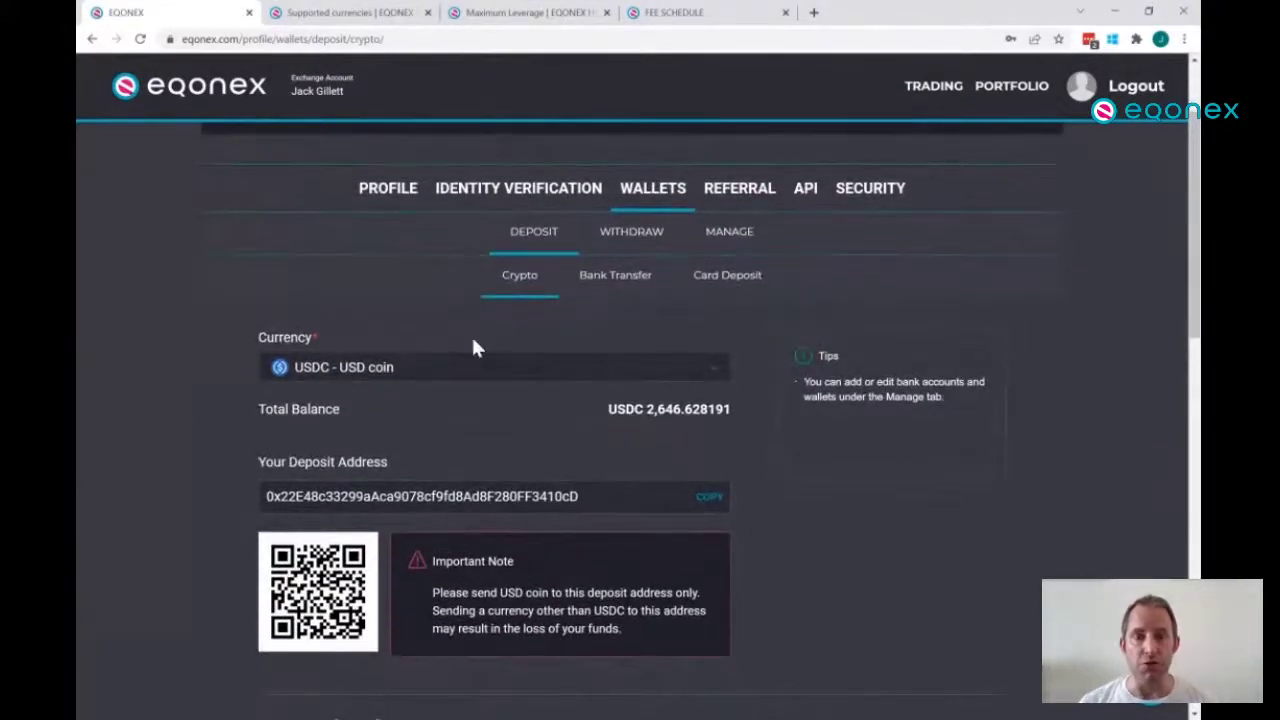
scroll(500, 392, down, 2)
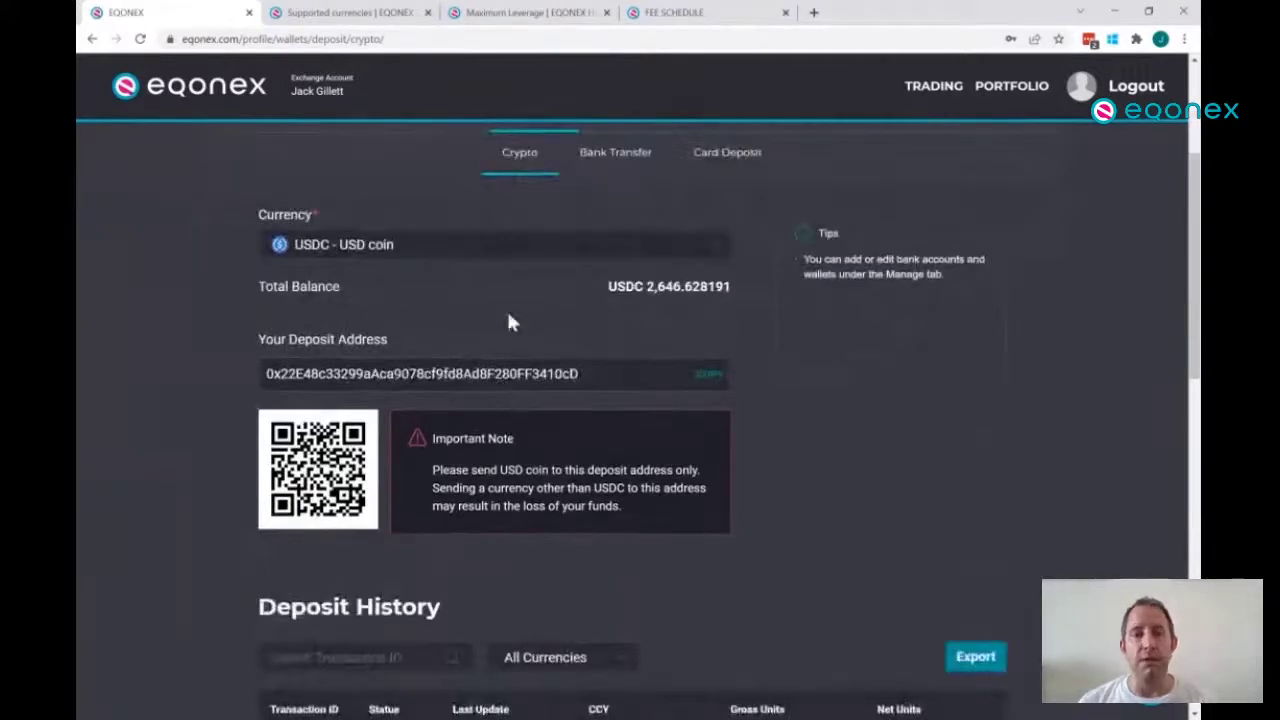
- Browse the full list of cryptocurrencies available for deposit, from BTC to XRP, leaving USDC selected
click(527, 251)
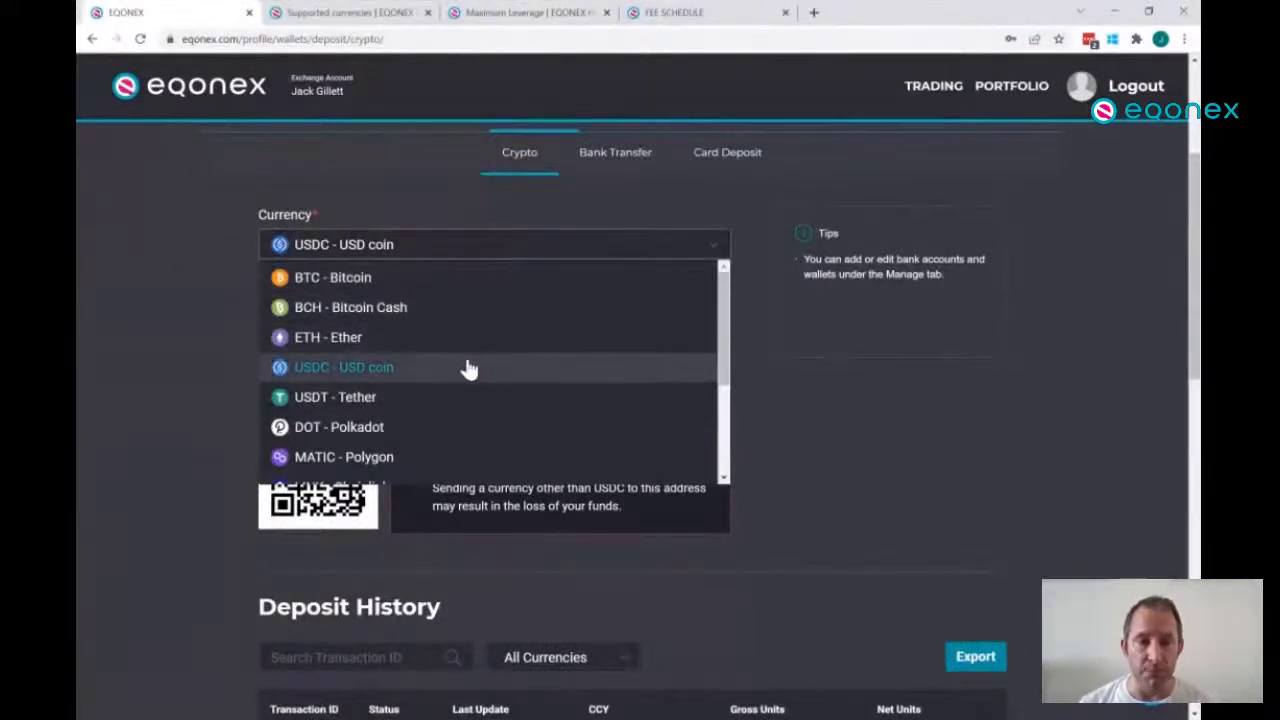
scroll(468, 370, down, 1)
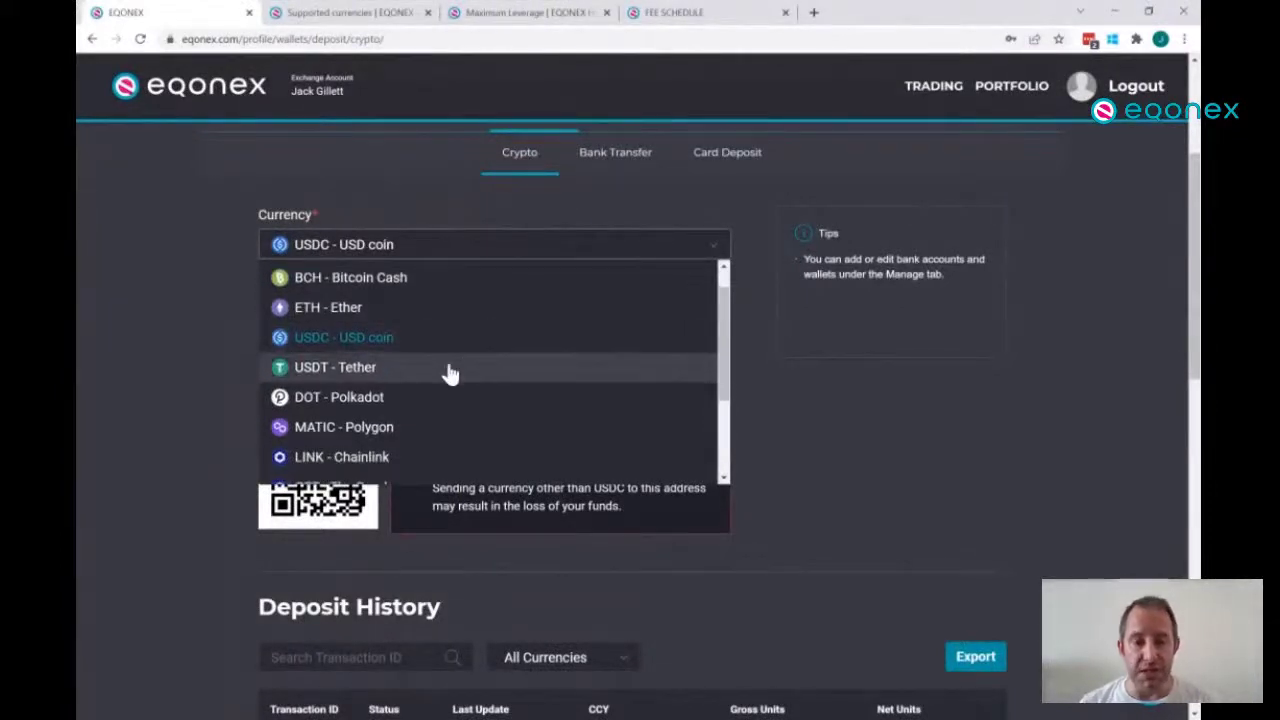
scroll(448, 372, down, 2)
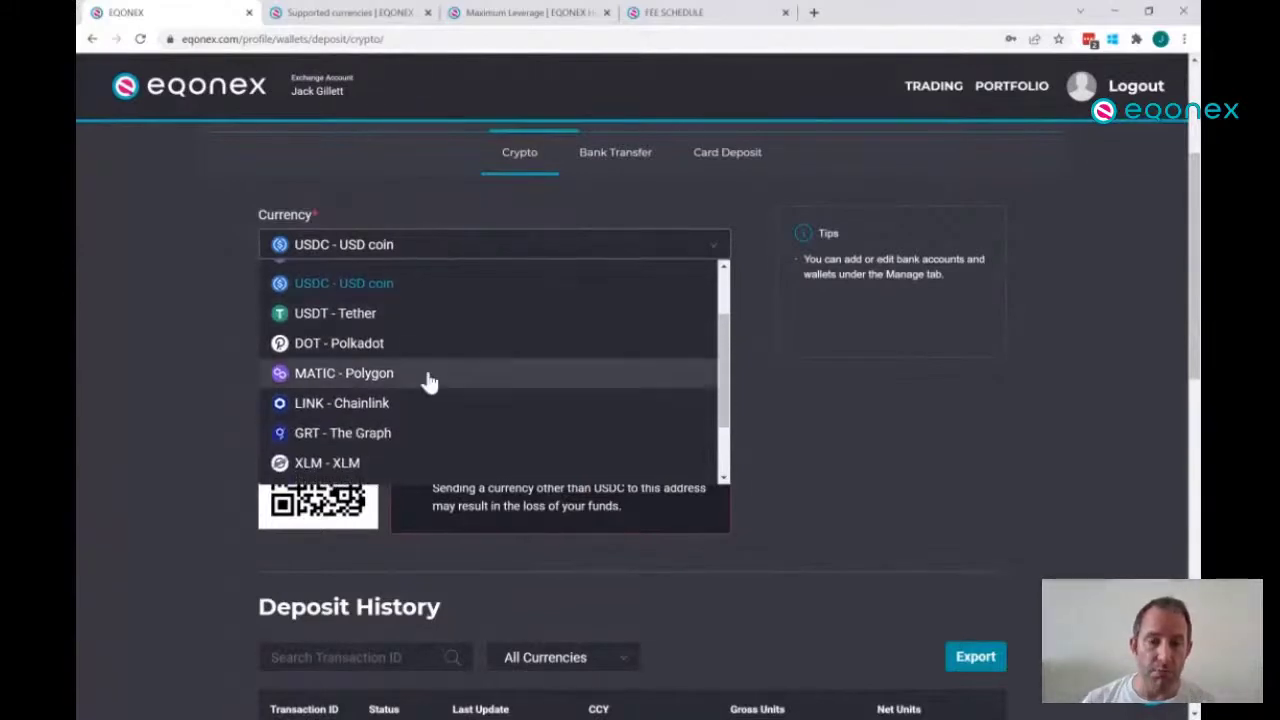
scroll(410, 413, down, 2)
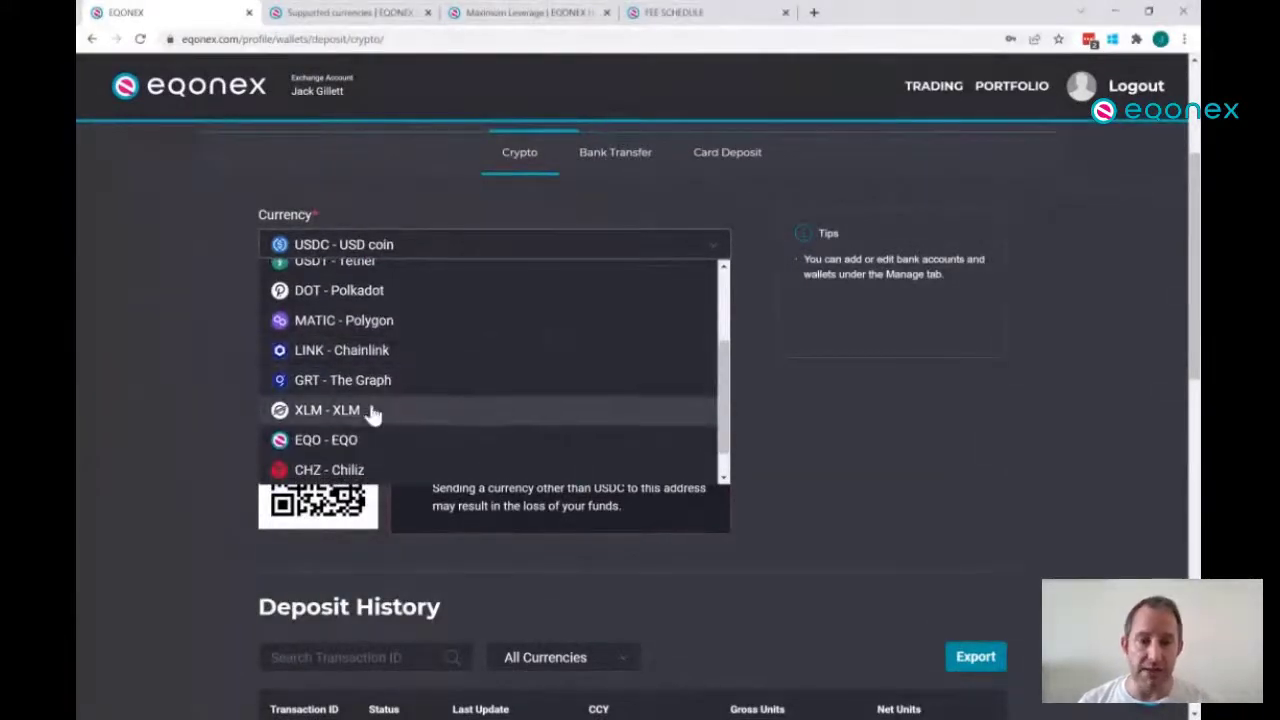
scroll(372, 413, down, 1)
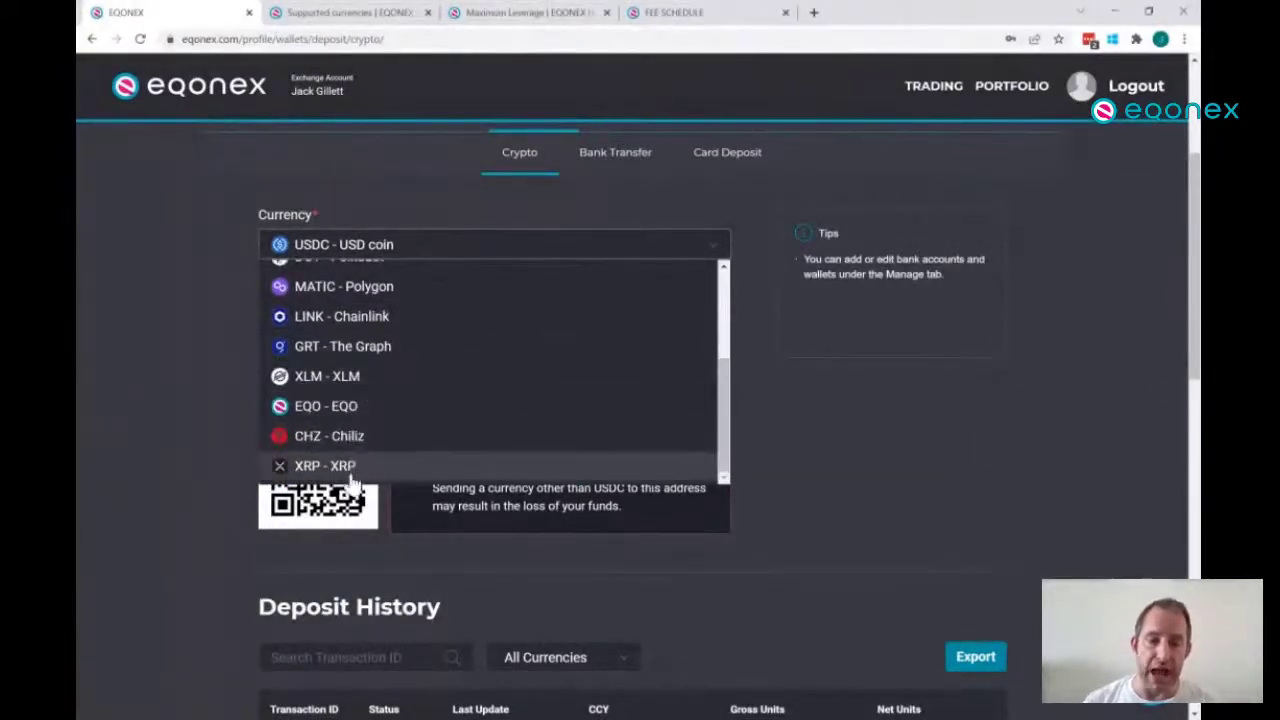
click(165, 390)
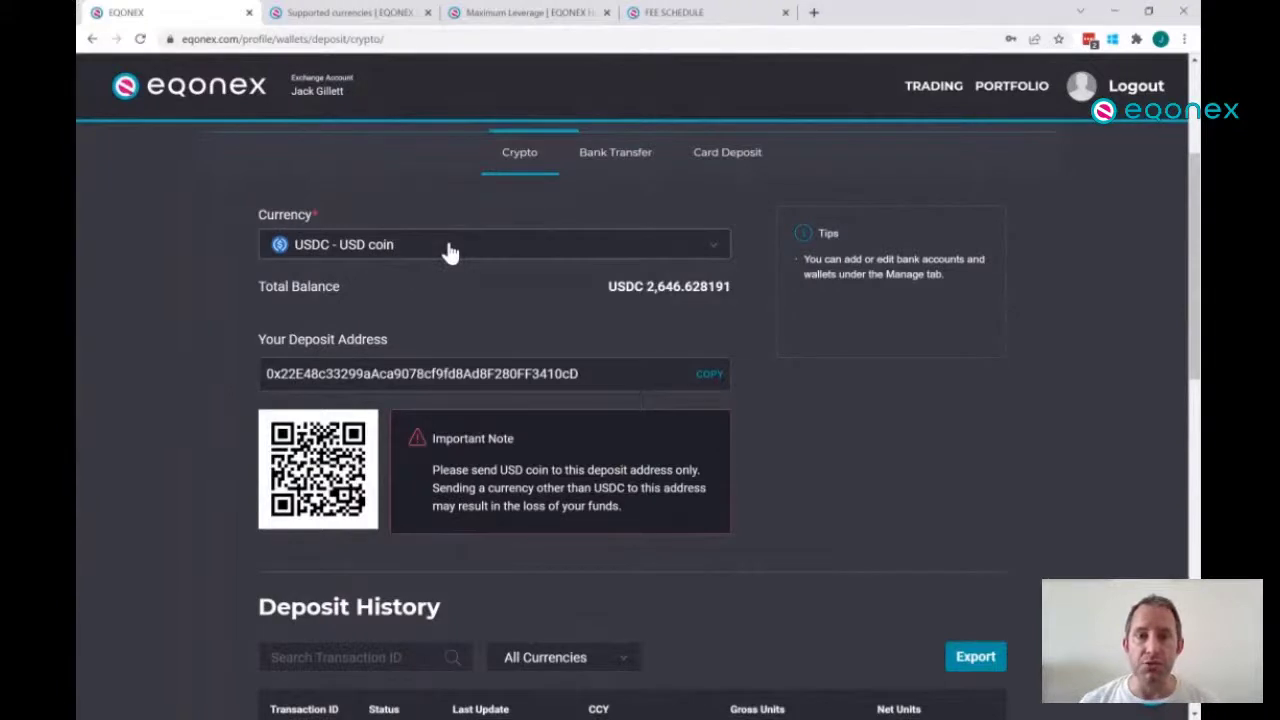
- Open the Supported currencies help article and examine the blockchain network for each token, including ETH under Ethereum (ERC20)
click(345, 12)
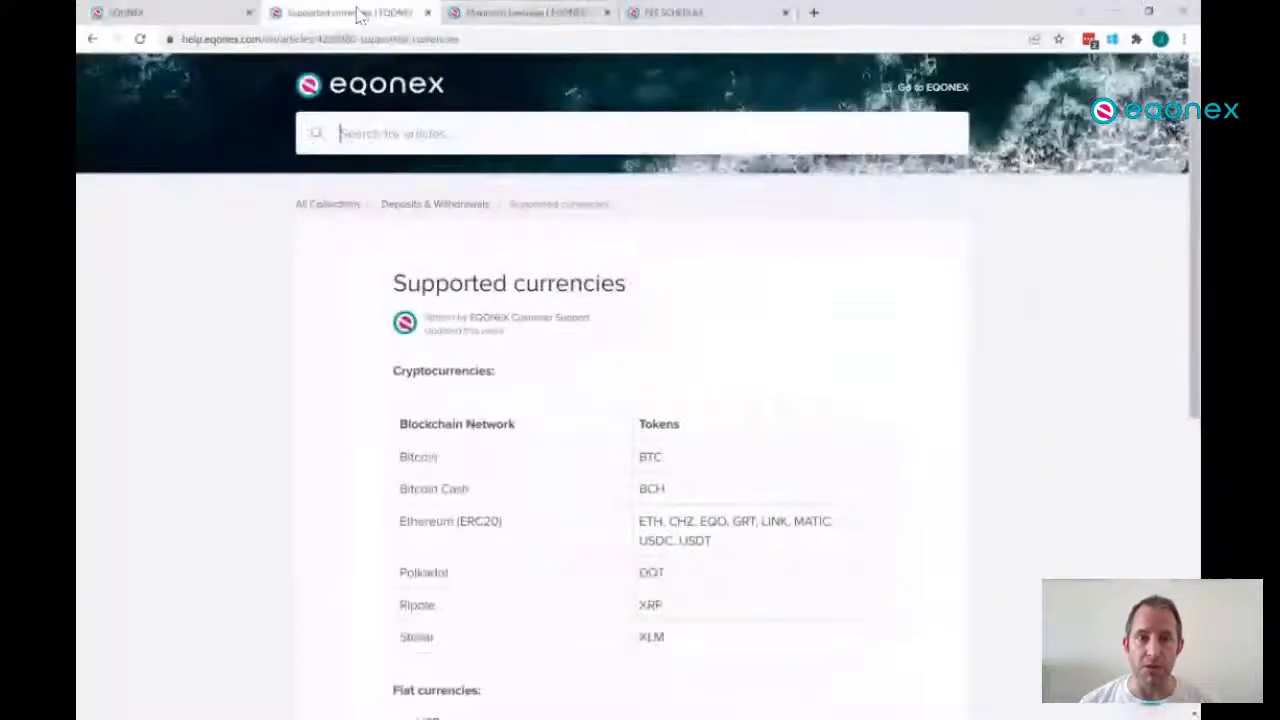
scroll(182, 343, down, 2)
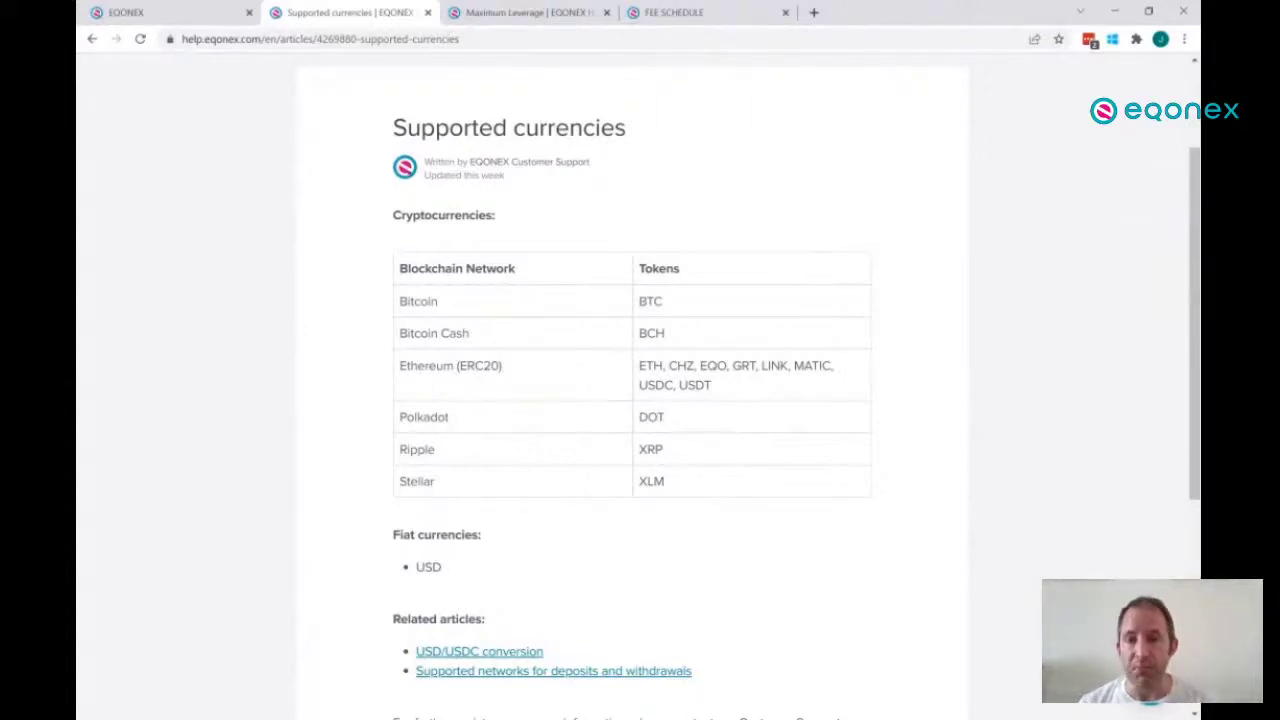
double_click(651, 366)
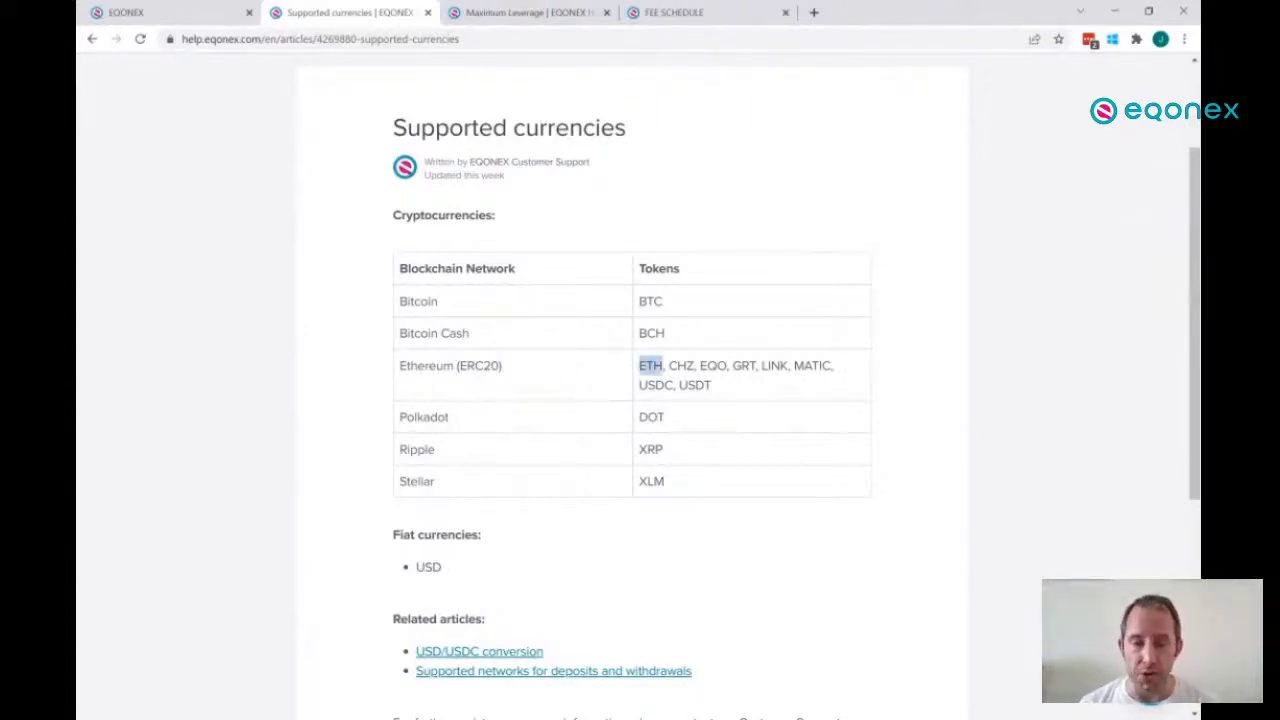
click(692, 430)
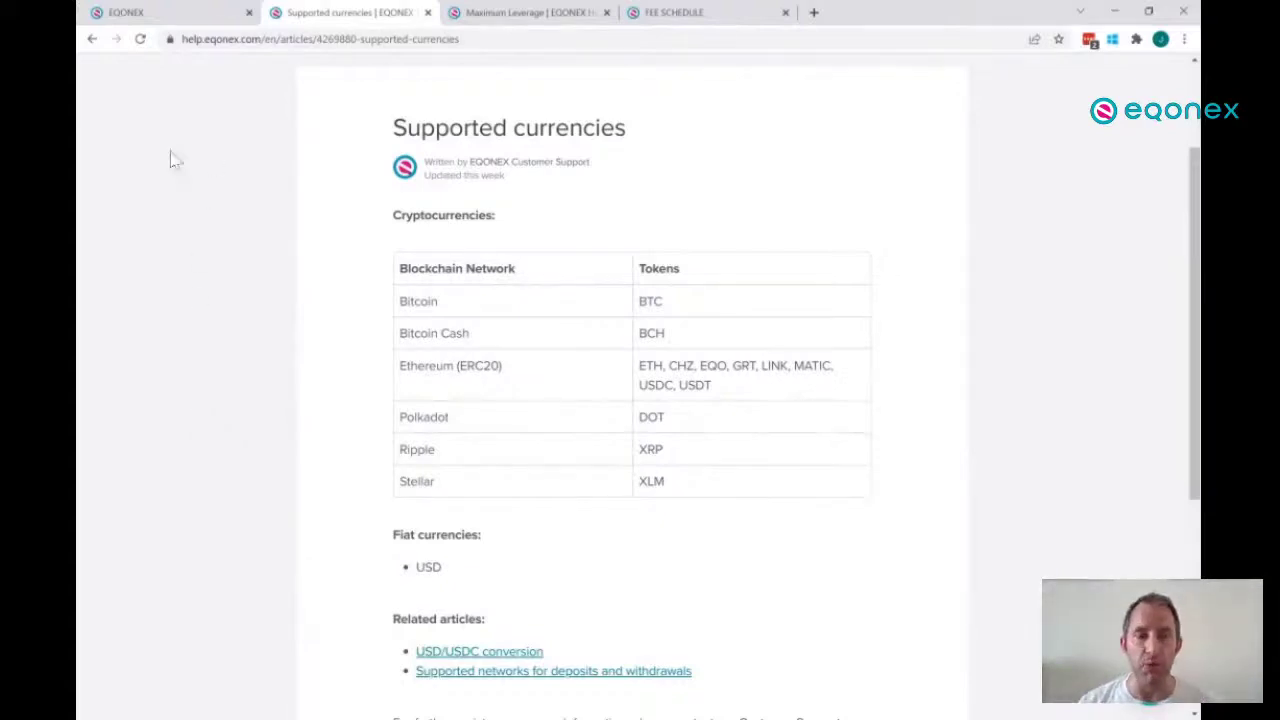
- Return from the help articles to the crypto deposit page and open the trading screen
click(555, 14)
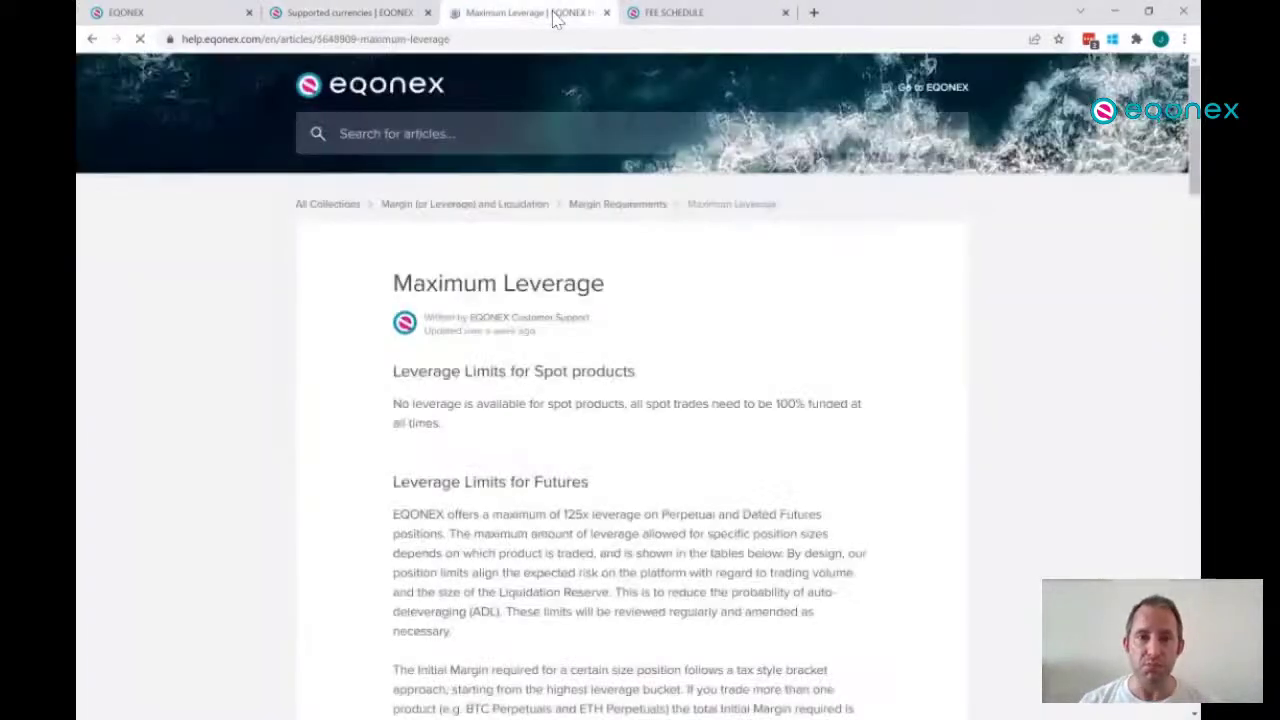
click(360, 14)
click(210, 14)
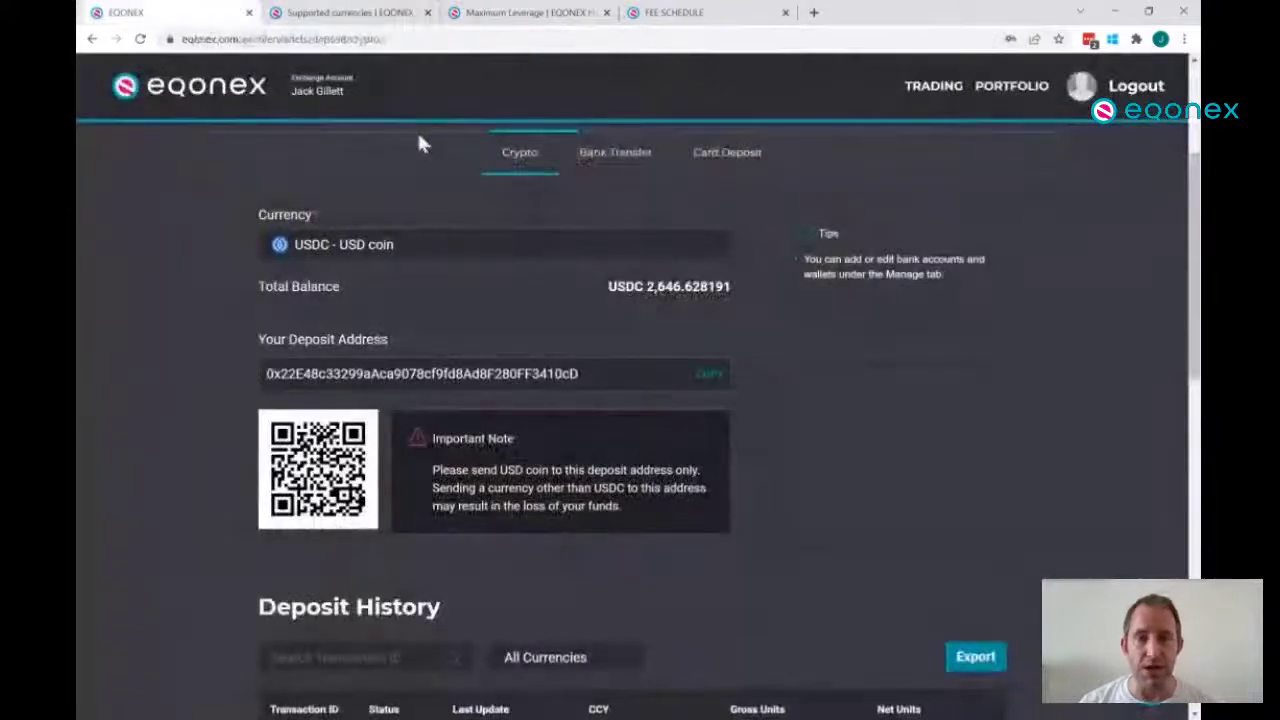
click(929, 92)
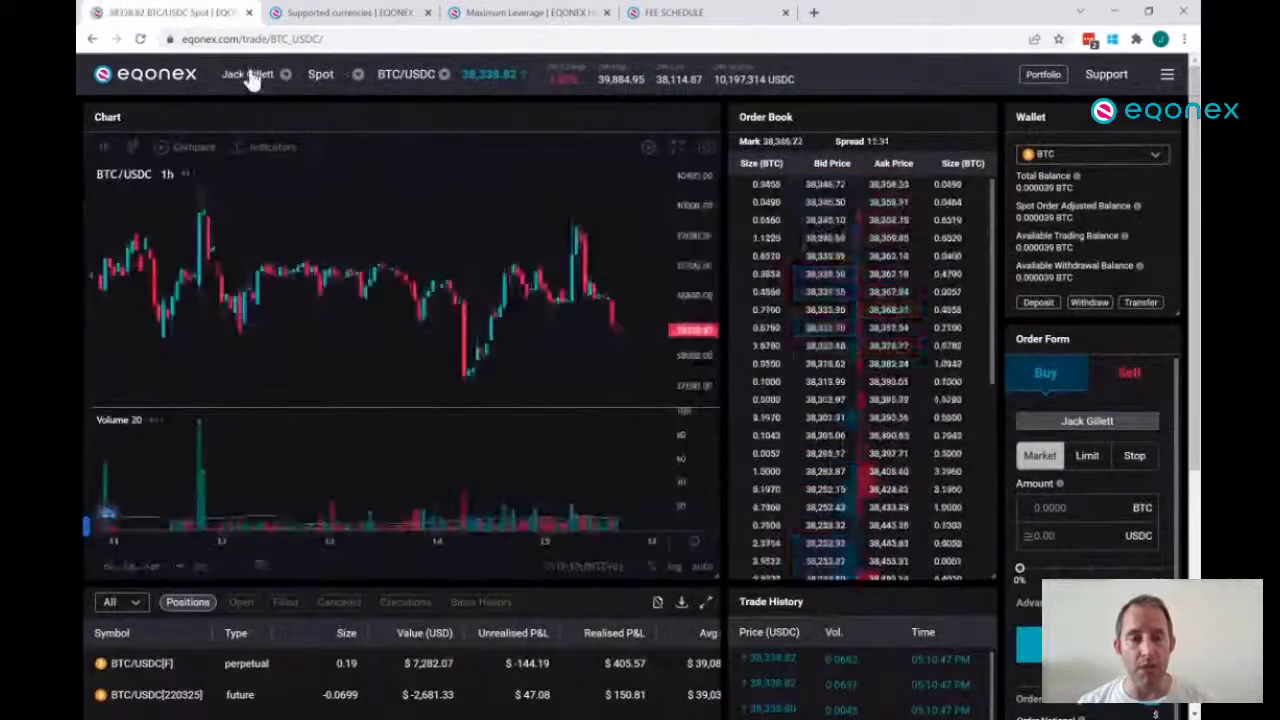
- Switch the trading screen from the main account to the EQOD sub-account
click(252, 78)
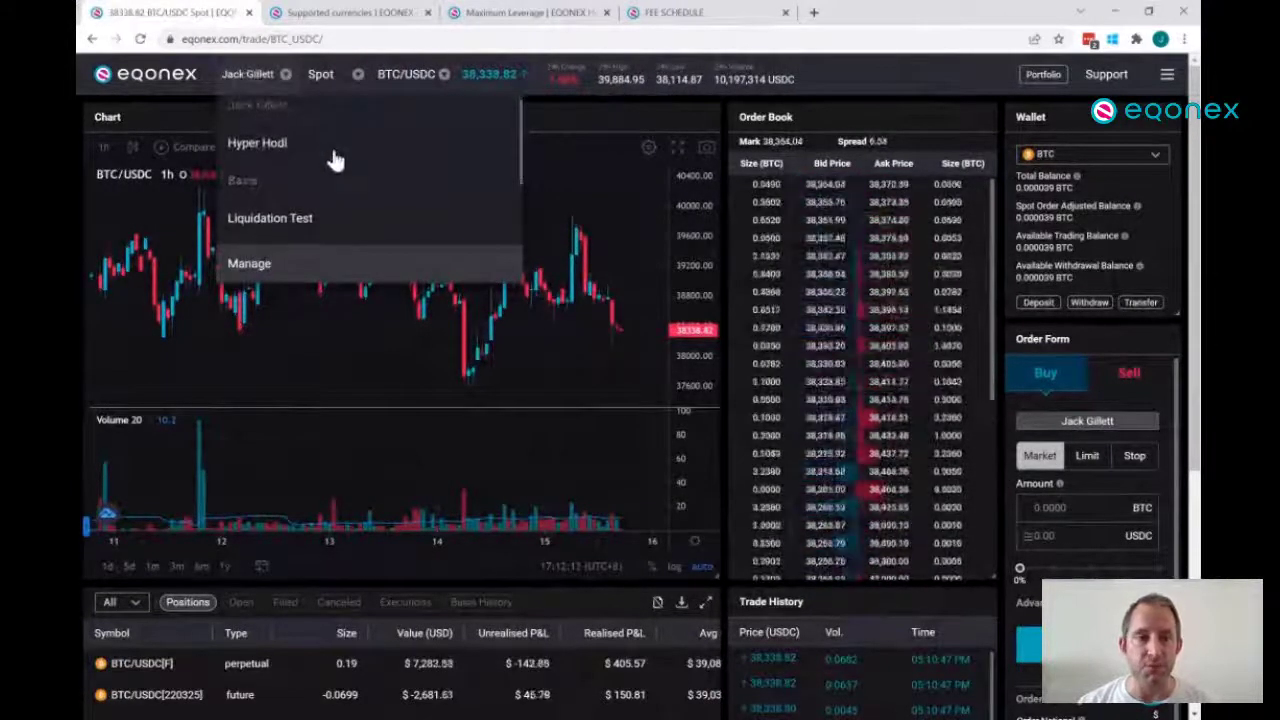
click(286, 80)
click(287, 82)
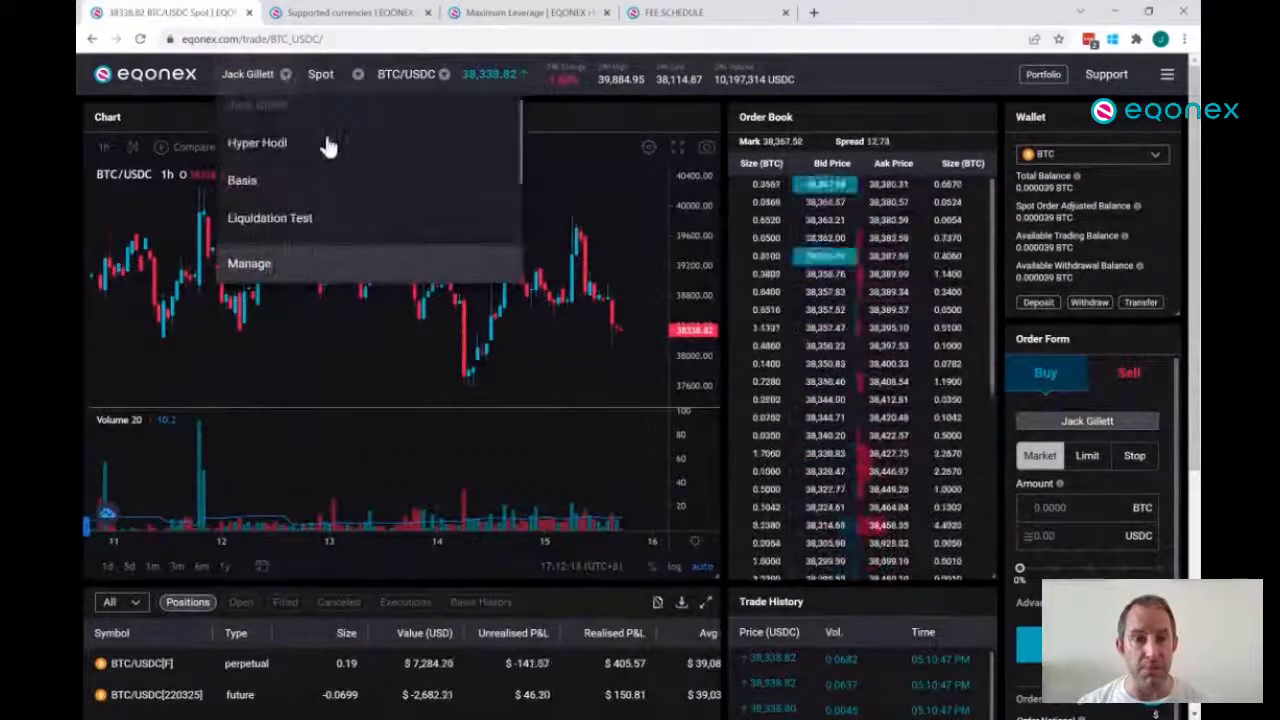
scroll(337, 177, down, 2)
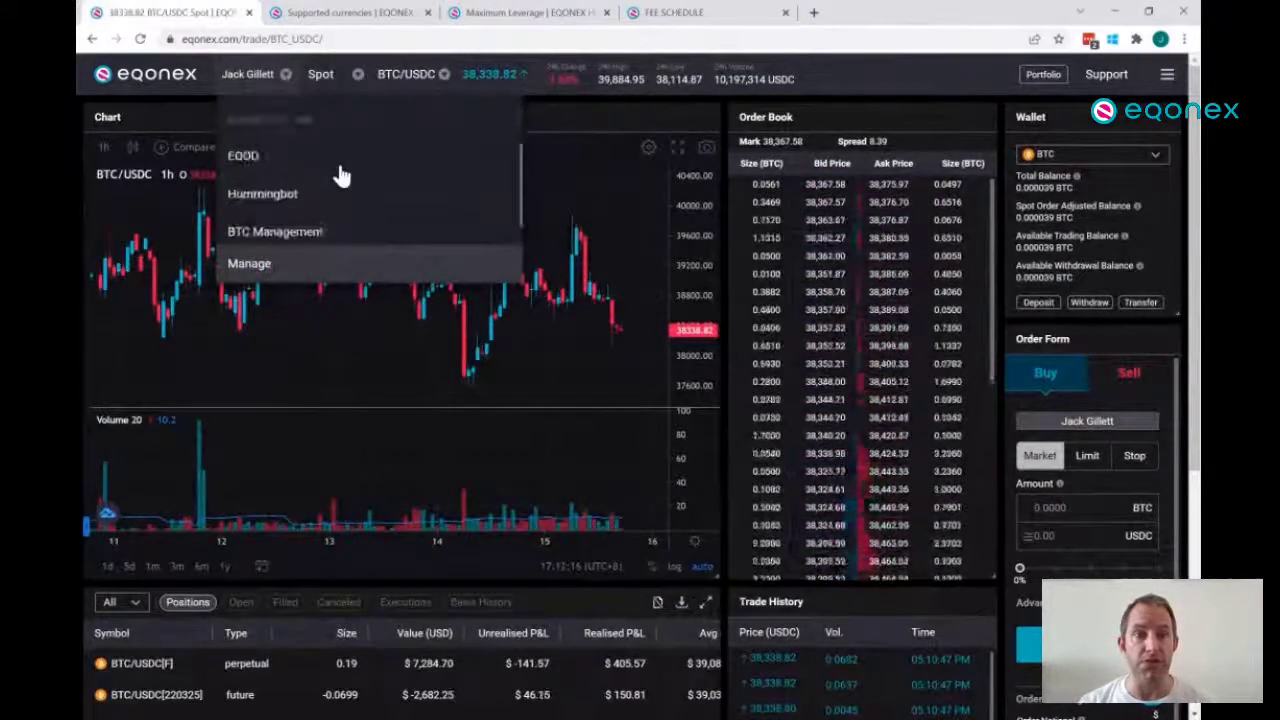
click(247, 158)
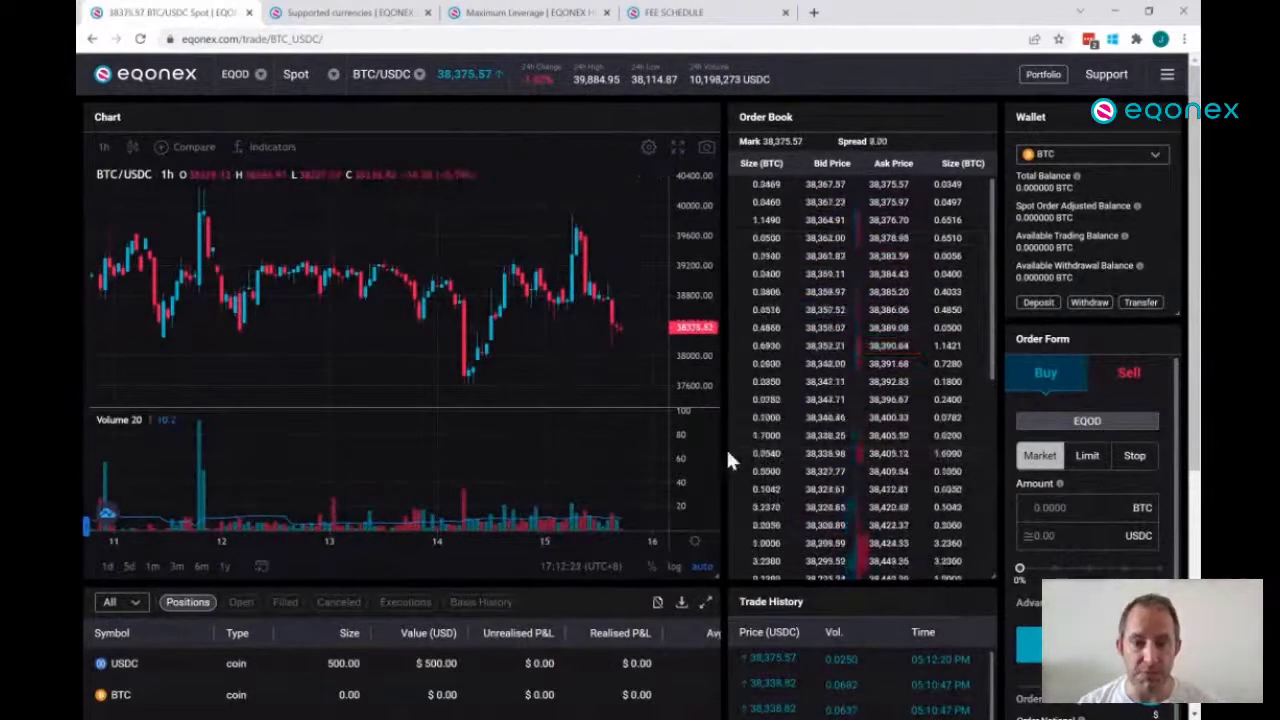
- Examine the EQOD sub-account's positions list with its coins, futures and perpetuals, including the USDC holding
scroll(723, 446, down, 3)
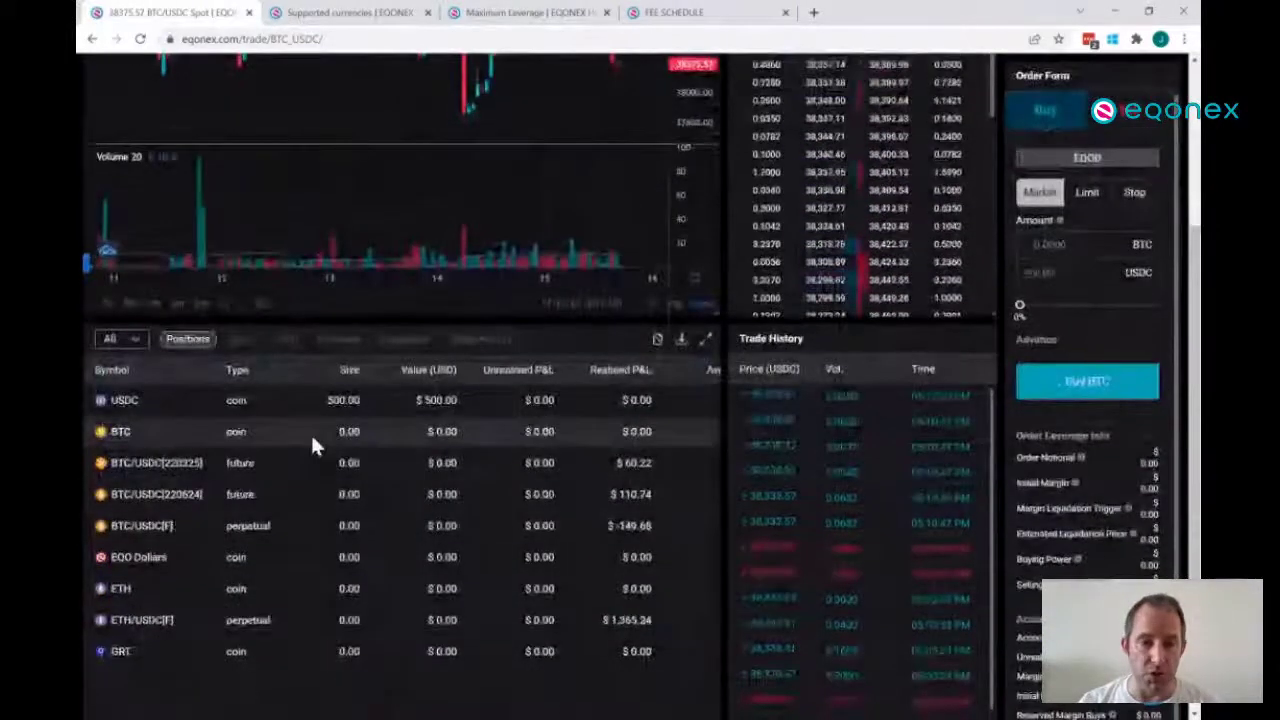
scroll(727, 428, up, 3)
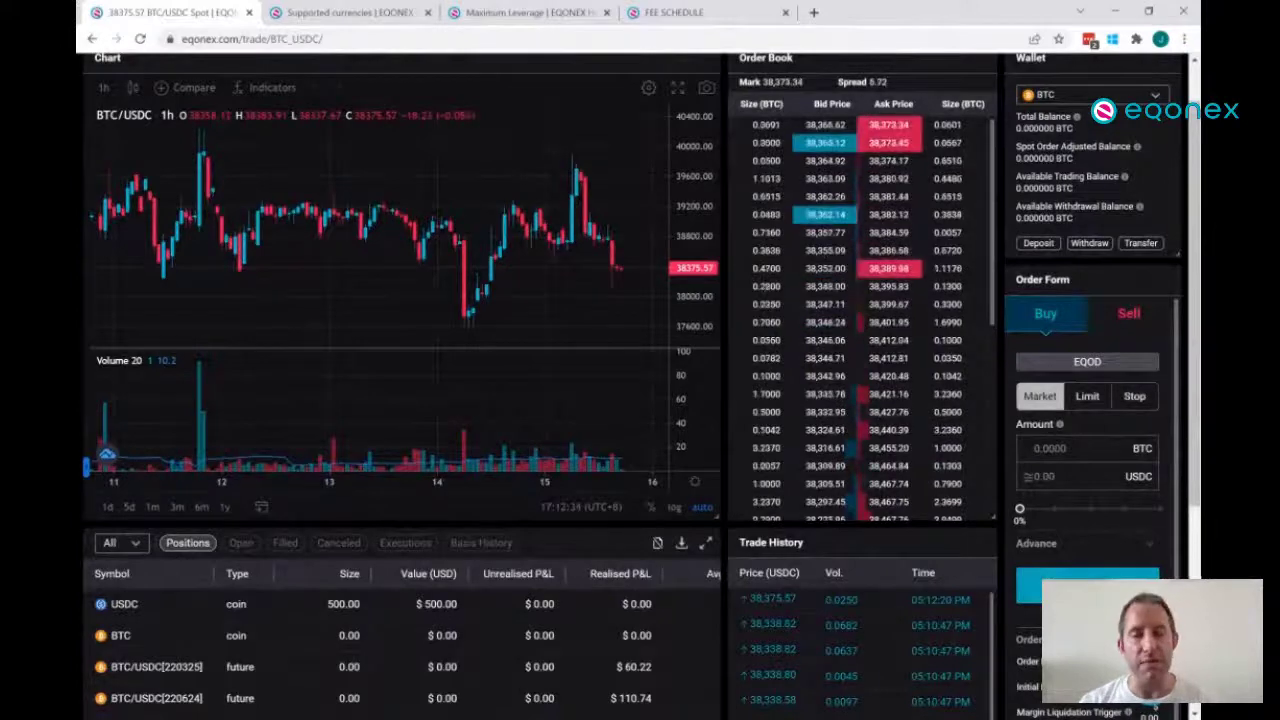
scroll(640, 380, up, 1)
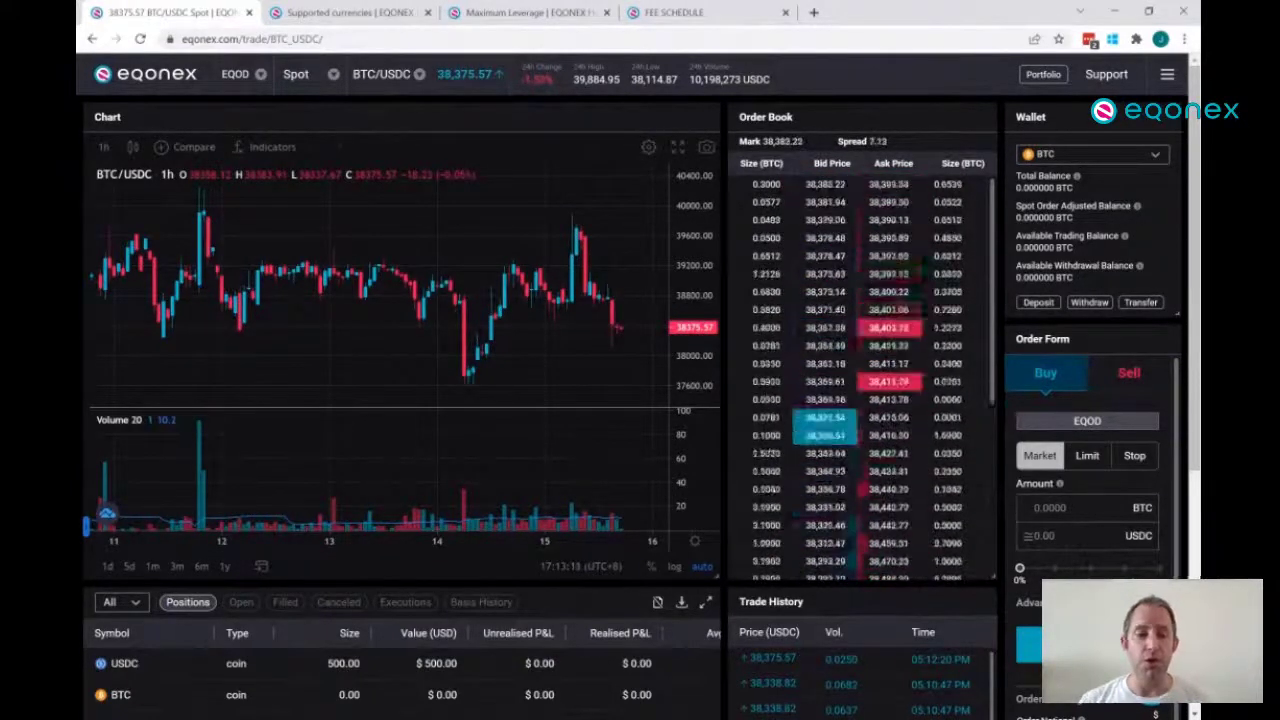
scroll(166, 662, down, 2)
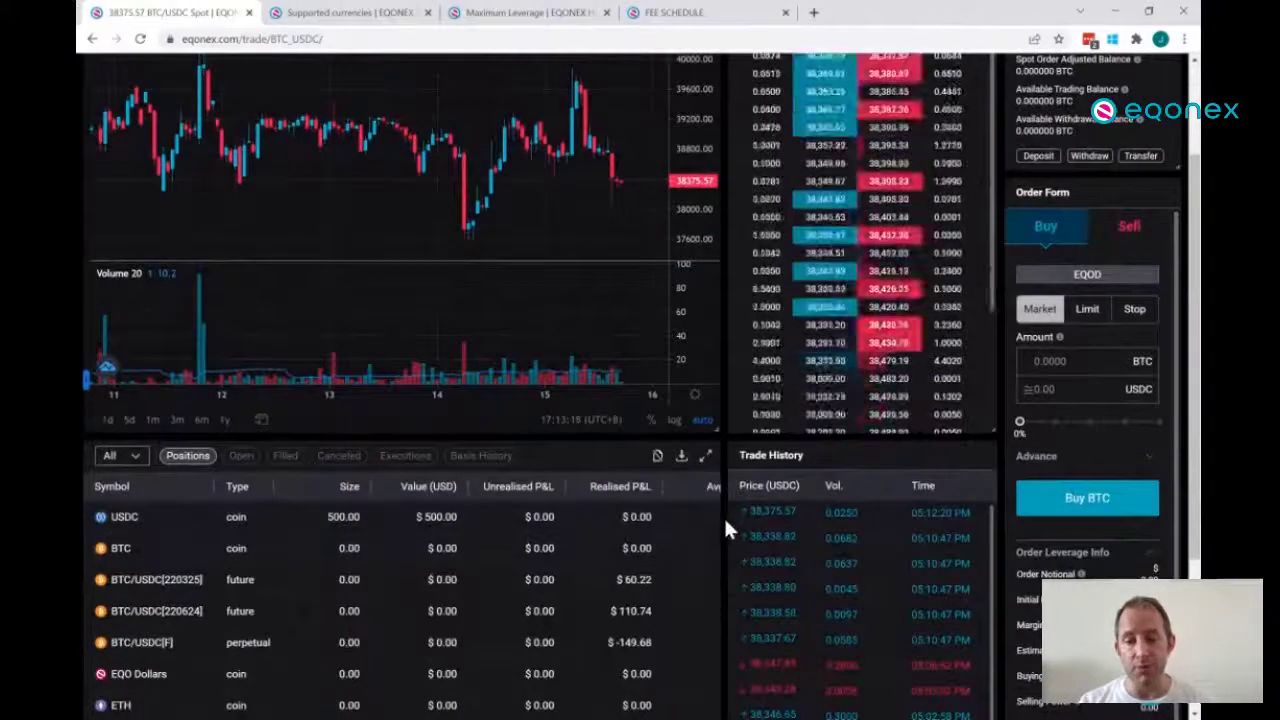
scroll(725, 520, up, 3)
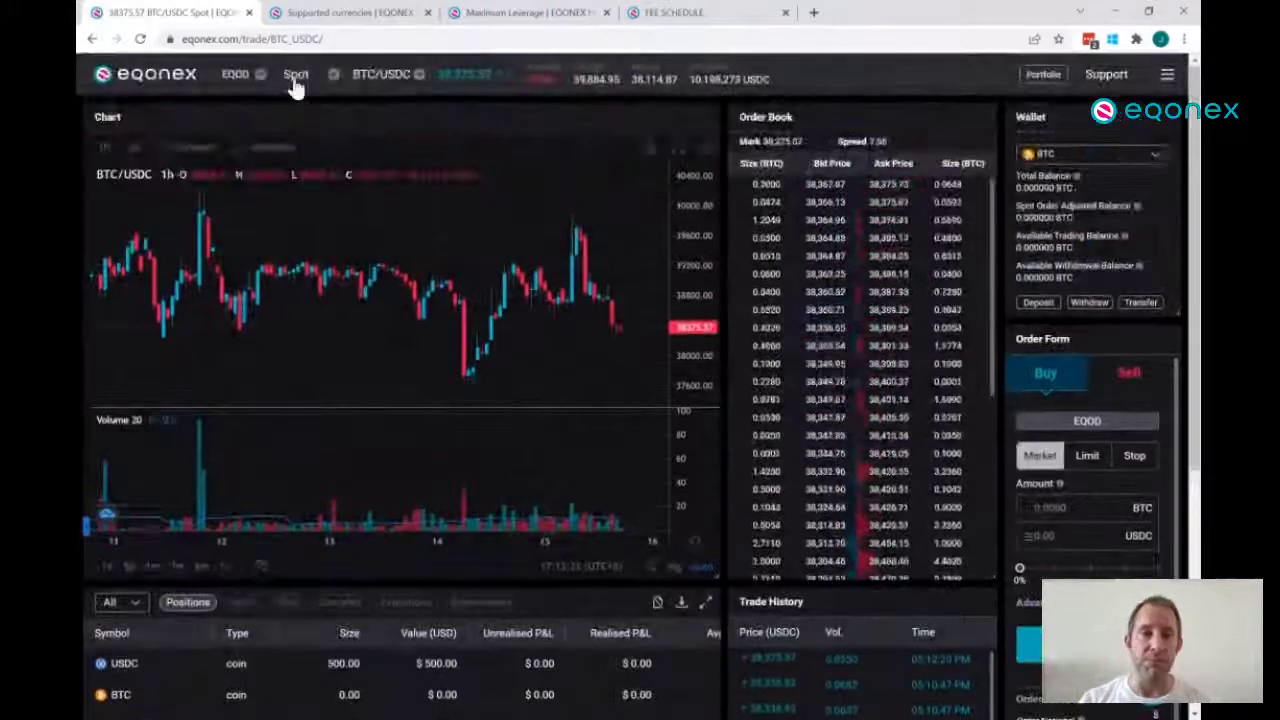
- Browse the list of spot markets and switch the trading pair to XRP/USDC
click(394, 78)
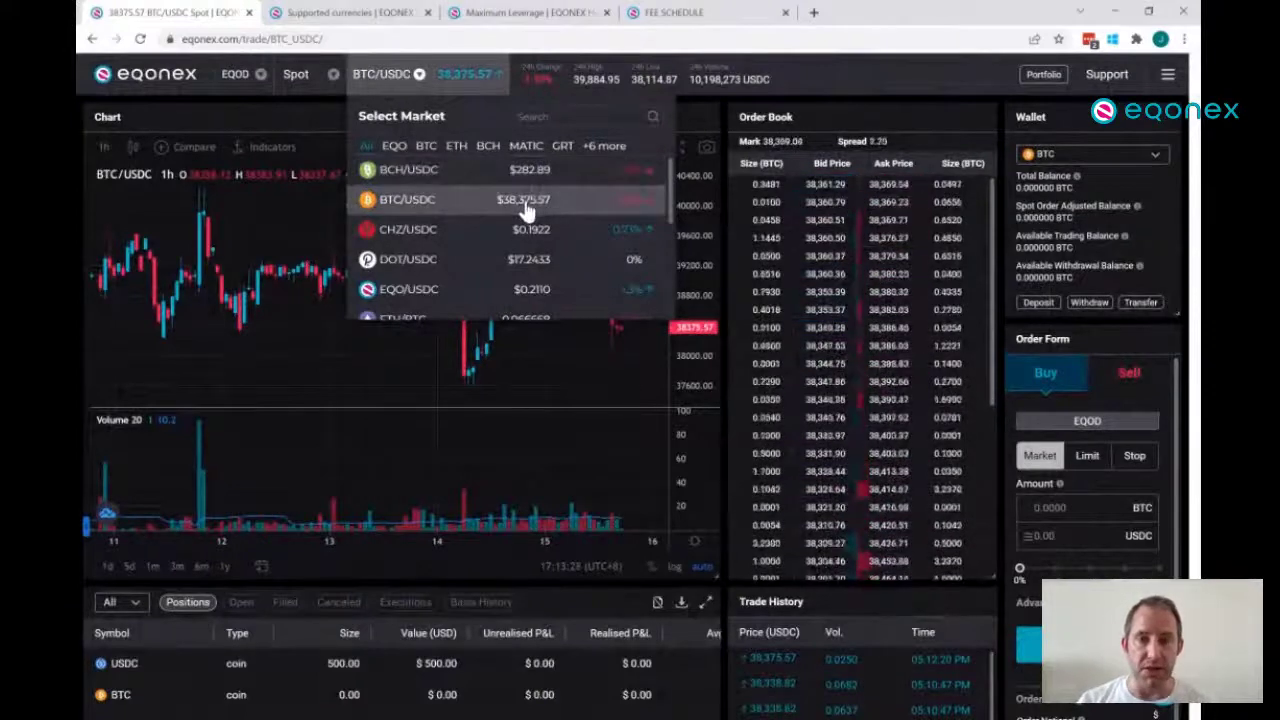
scroll(525, 205, down, 2)
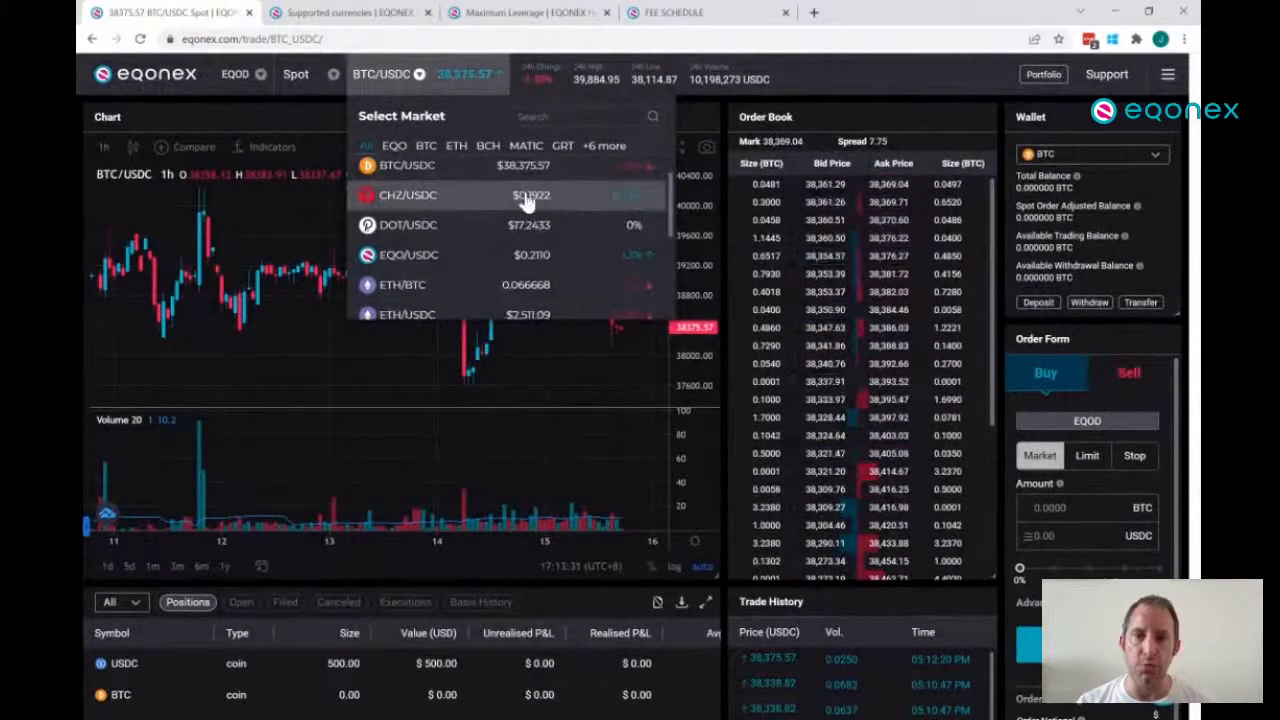
scroll(527, 200, down, 5)
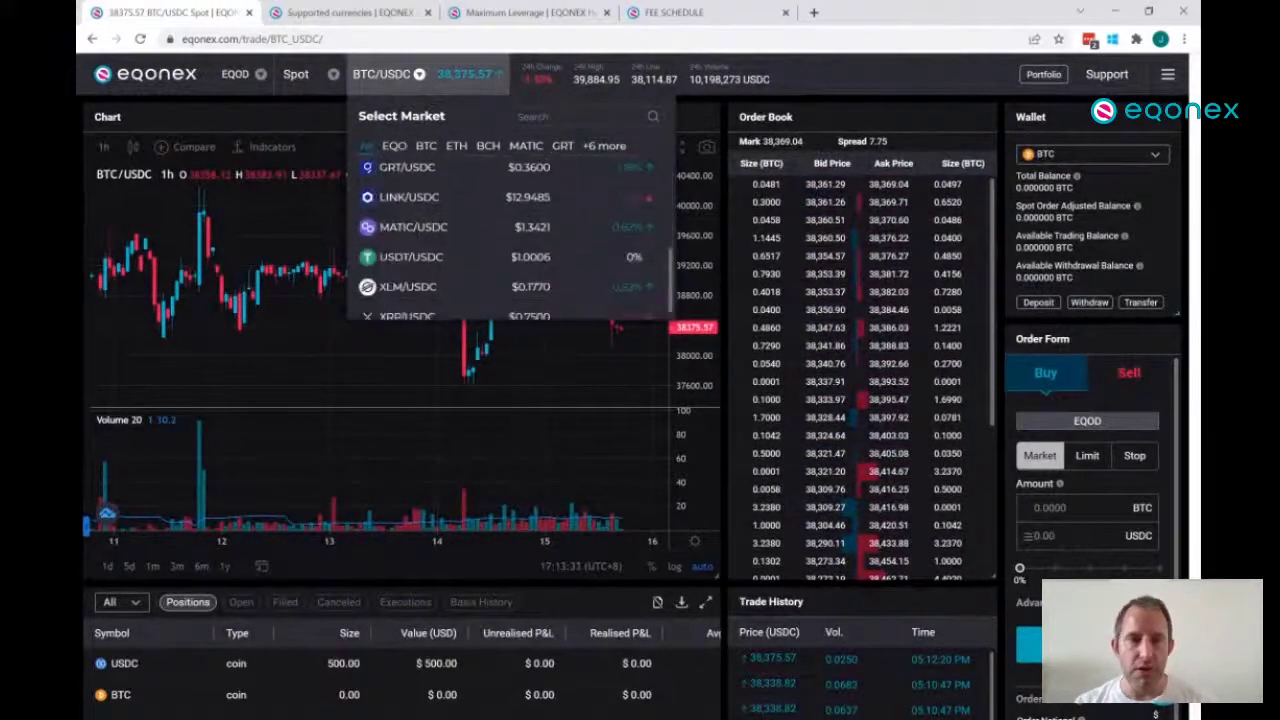
scroll(450, 230, down, 1)
scroll(447, 237, up, 6)
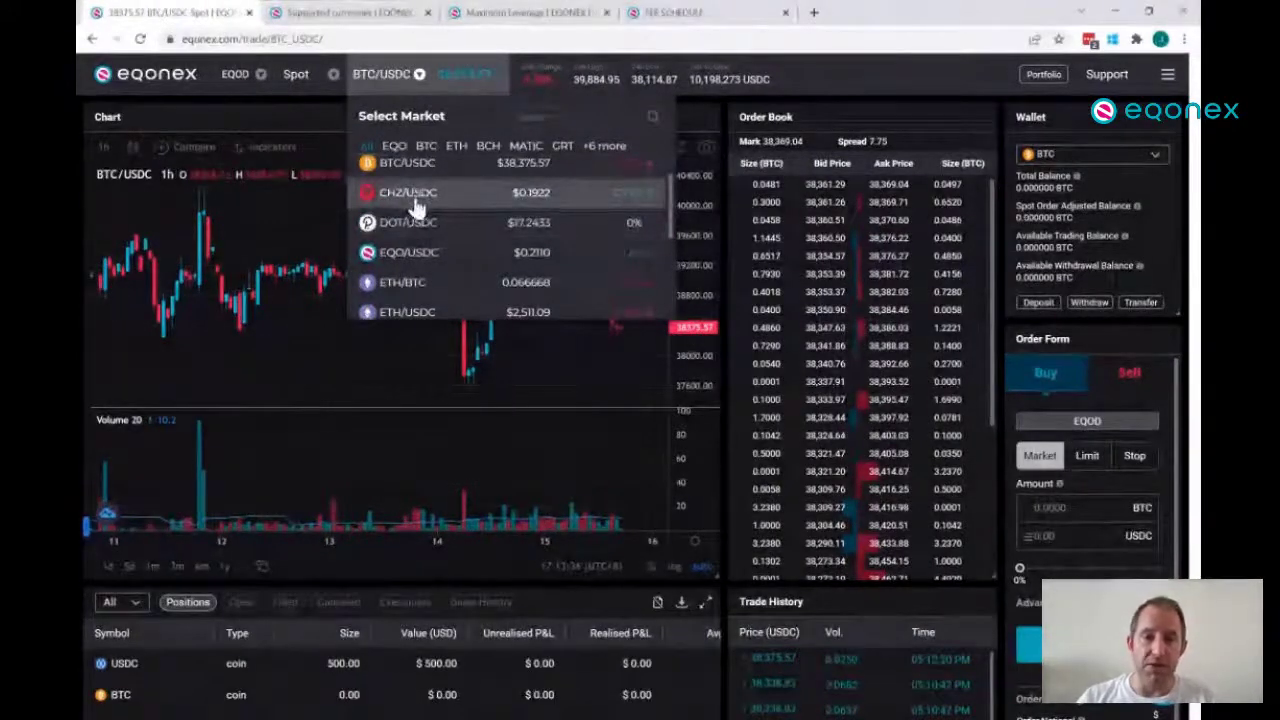
scroll(416, 225, down, 5)
click(406, 312)
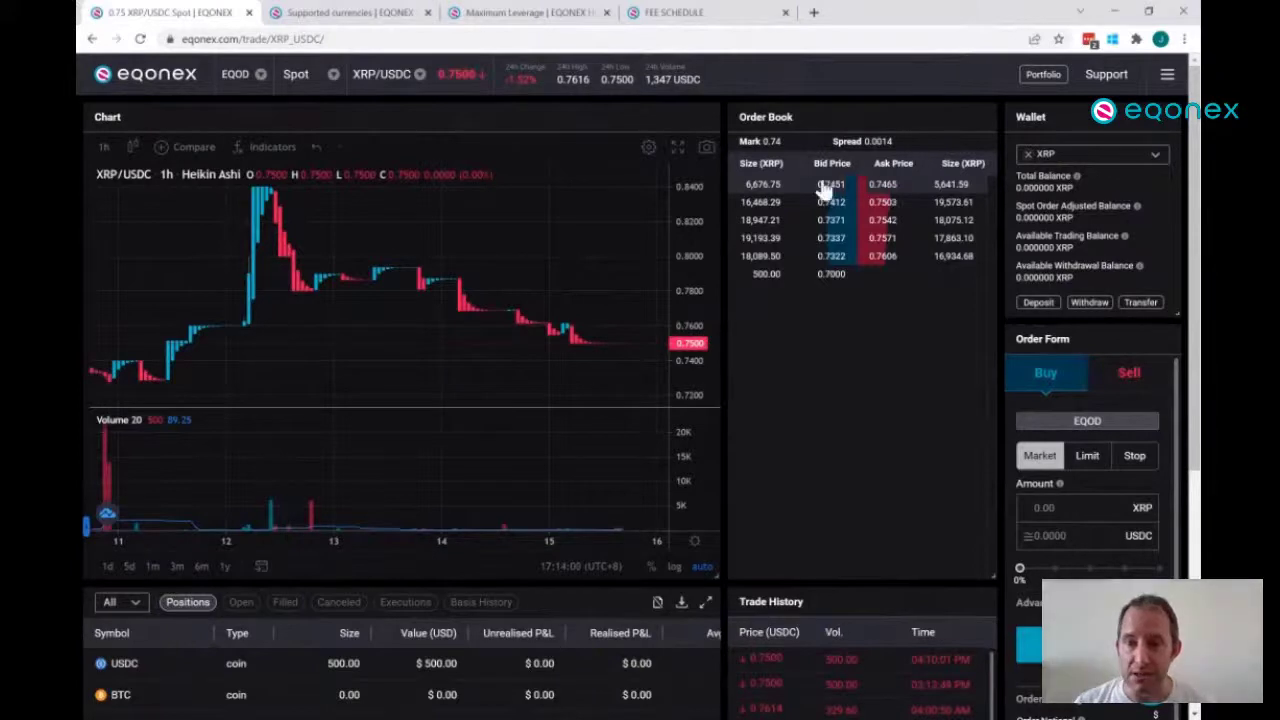
drag(745, 186, 785, 195)
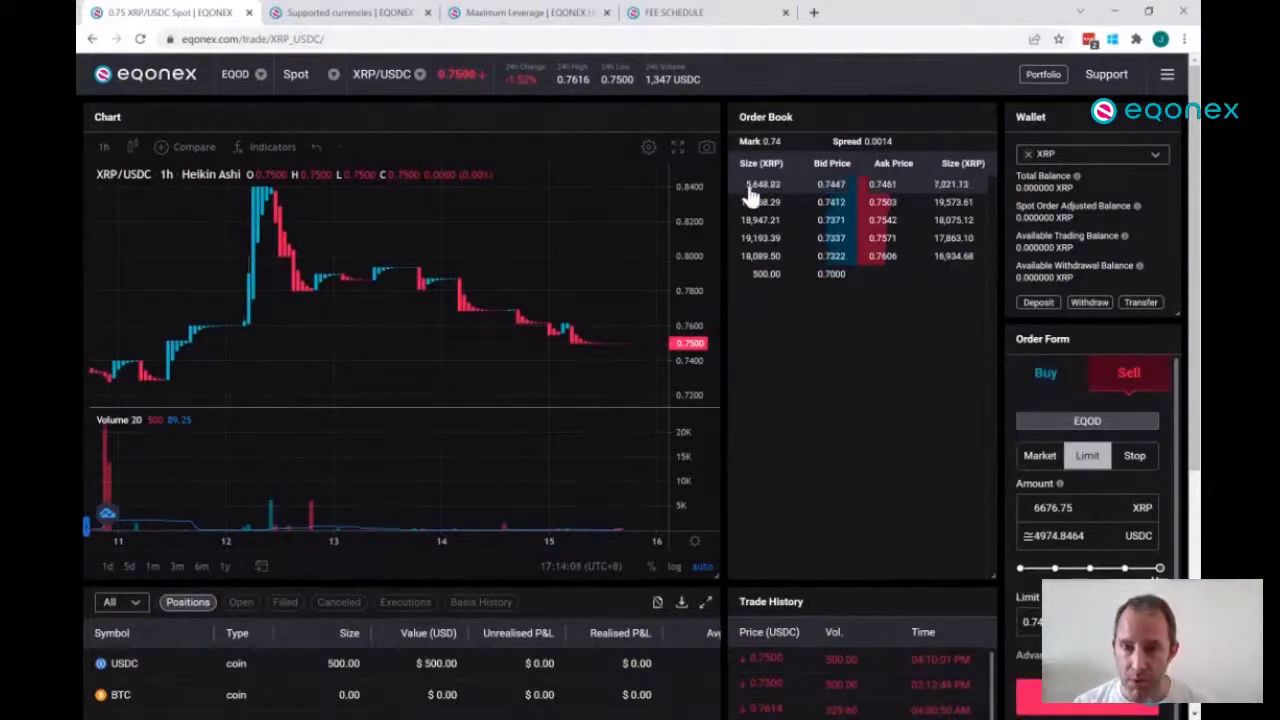
click(752, 186)
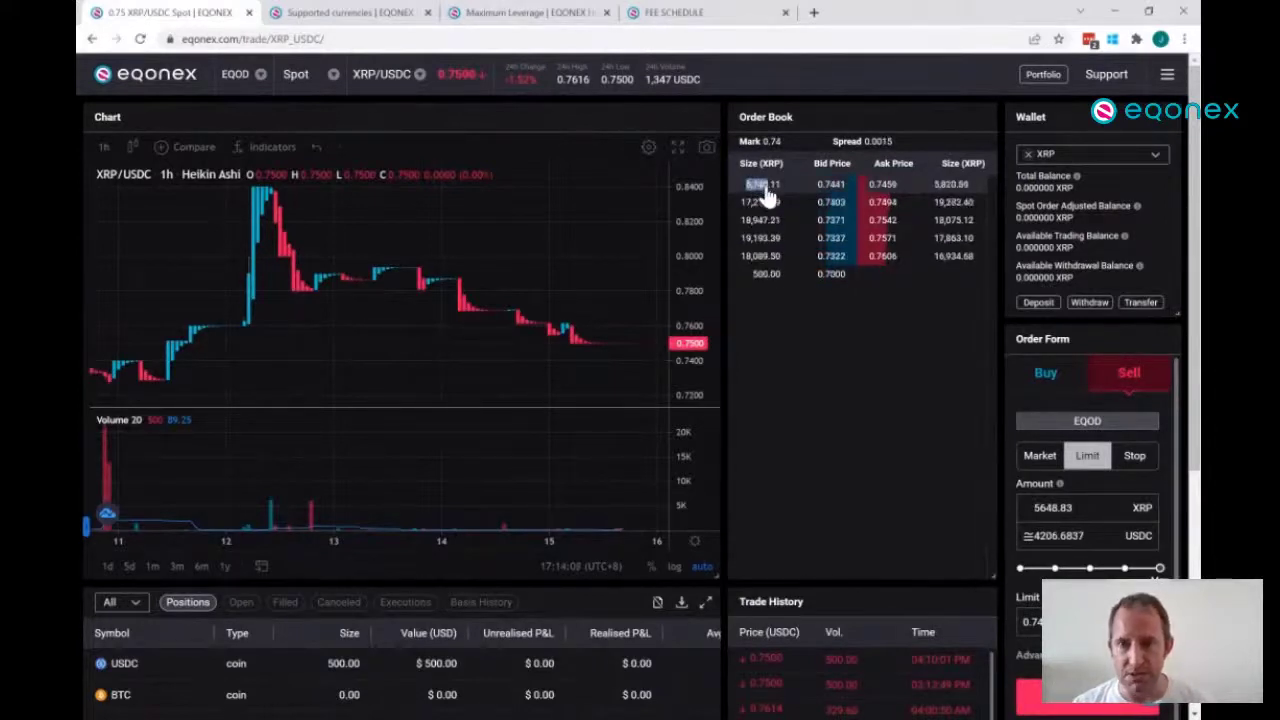
click(766, 201)
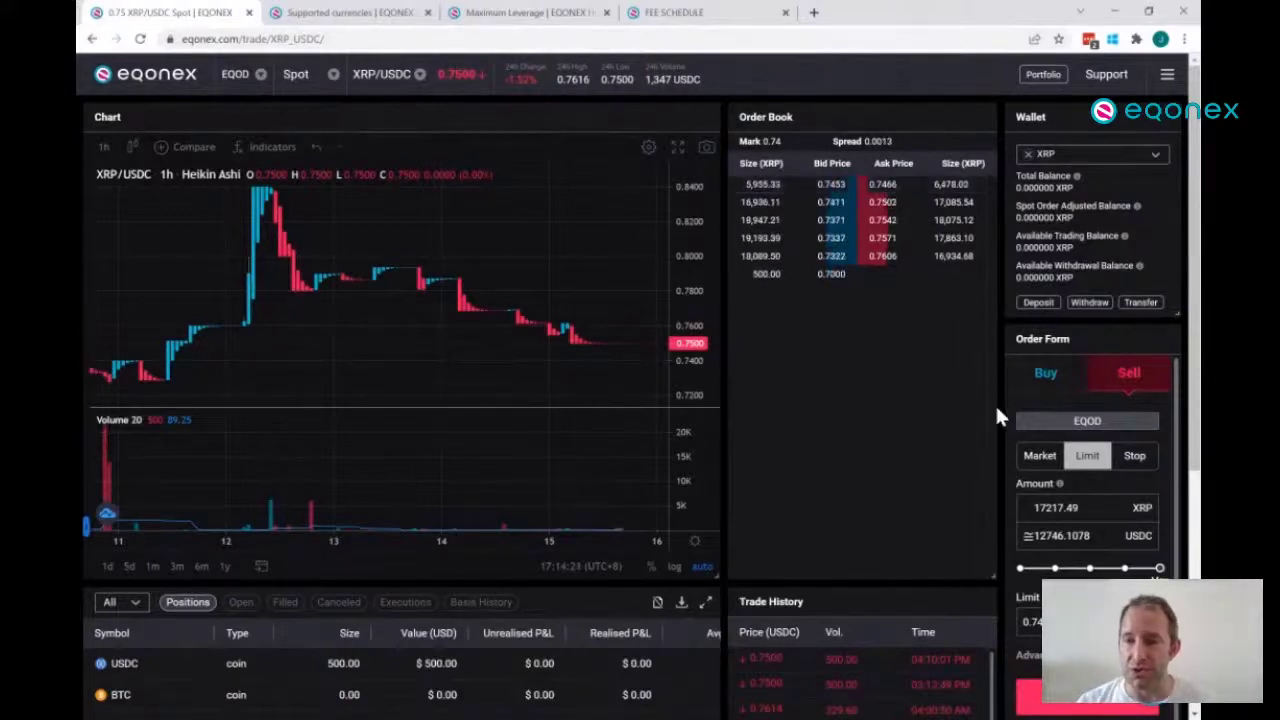
- Set up a market buy order with an amount of 100 XRP
click(1042, 385)
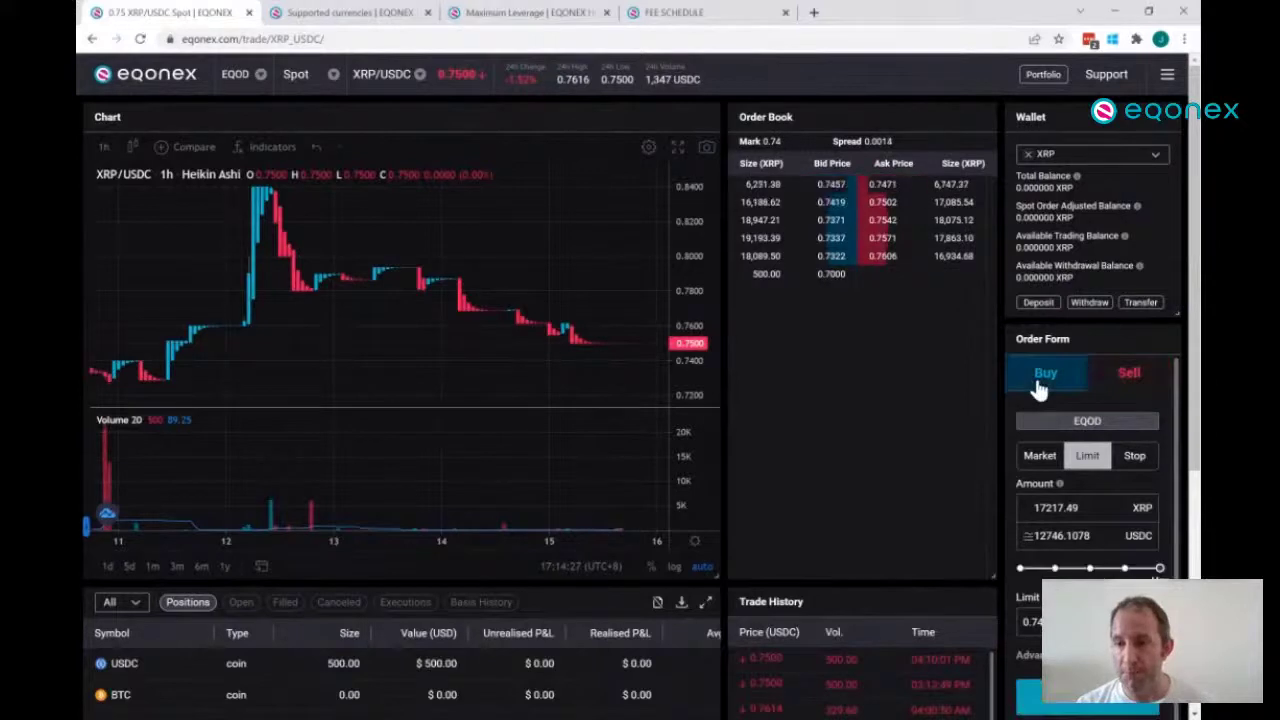
click(1040, 458)
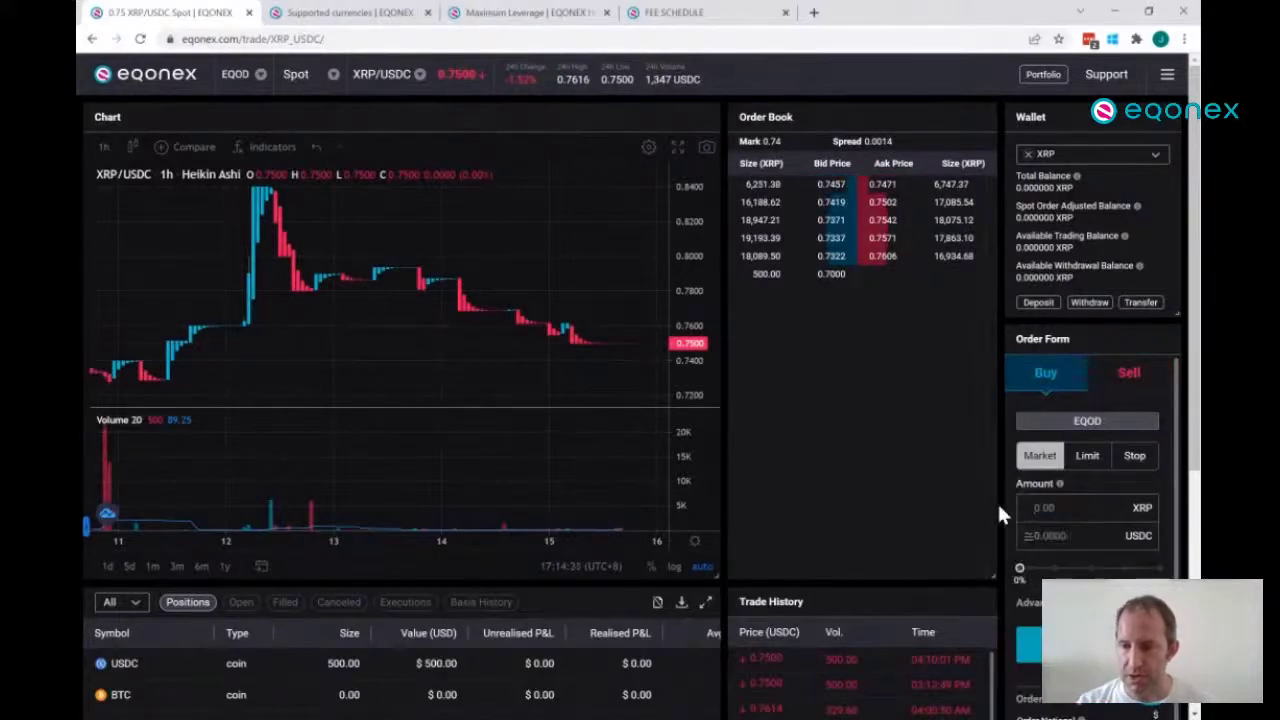
scroll(1001, 501, down, 1)
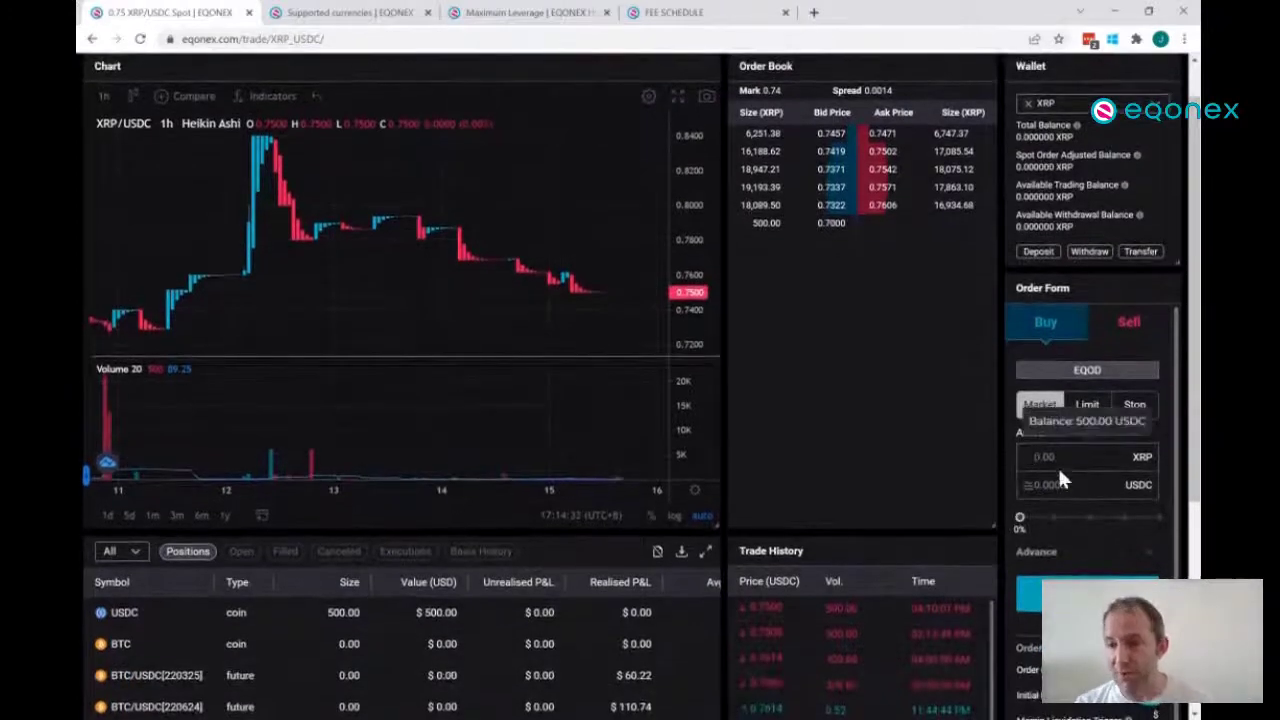
text(100)
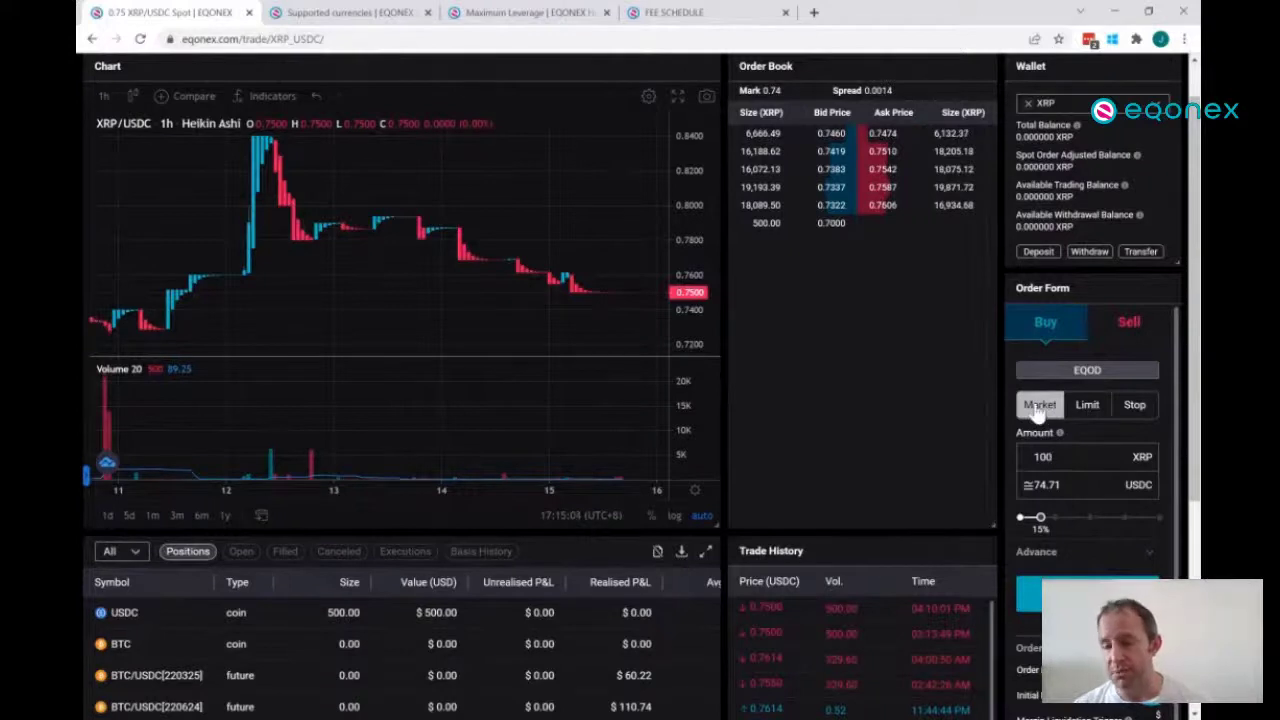
- Change the 100 XRP buy to a limit order with a limit price of 0.73 USDC and place it
click(1087, 405)
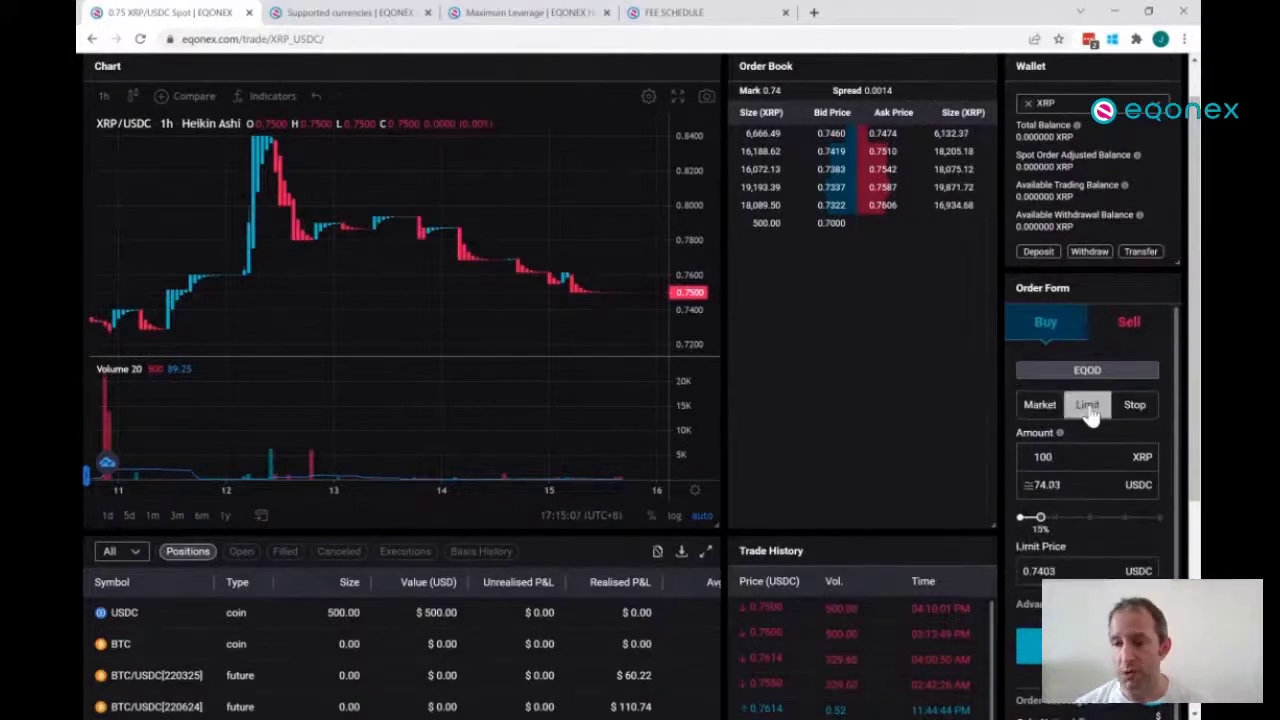
scroll(1003, 443, down, 1)
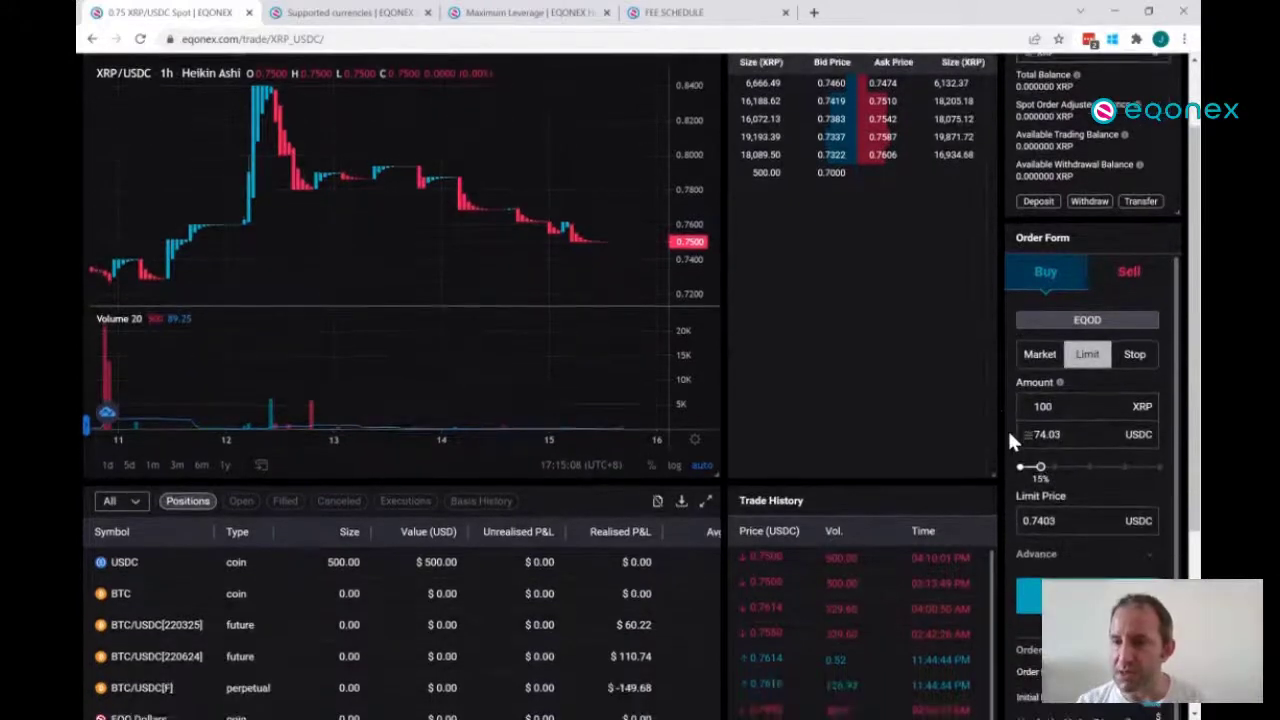
scroll(999, 311, up, 2)
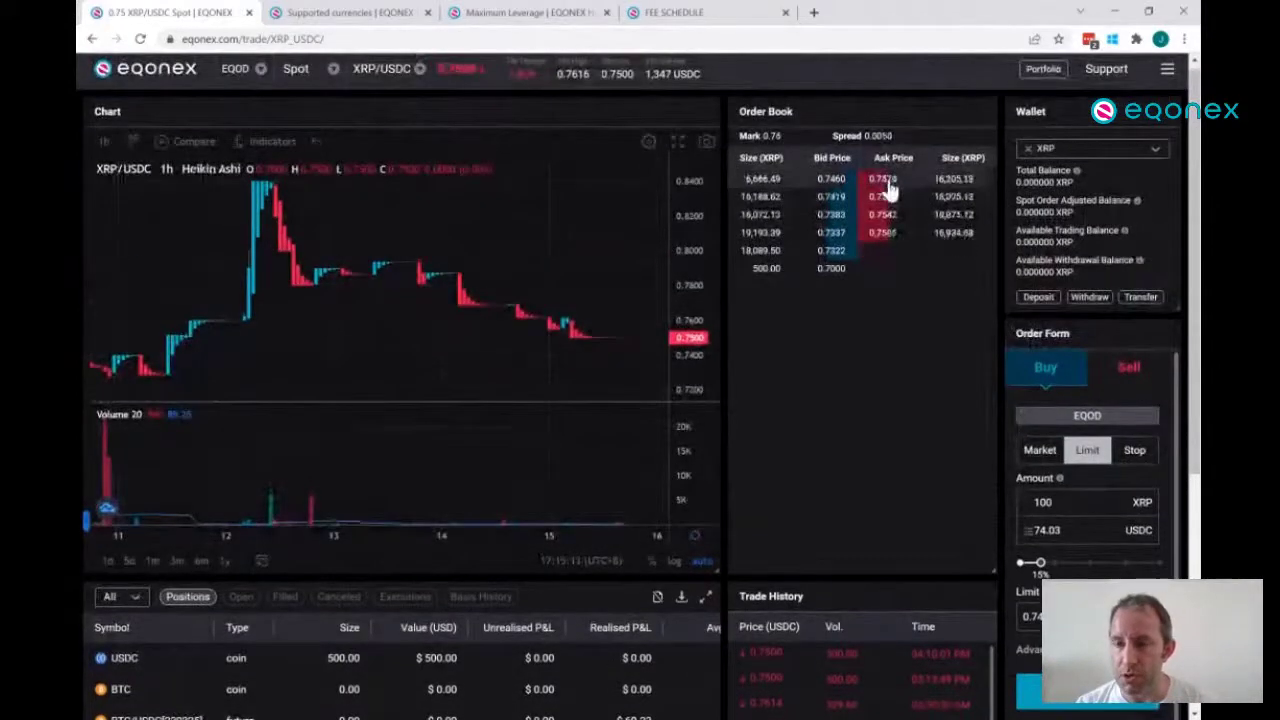
scroll(999, 480, down, 2)
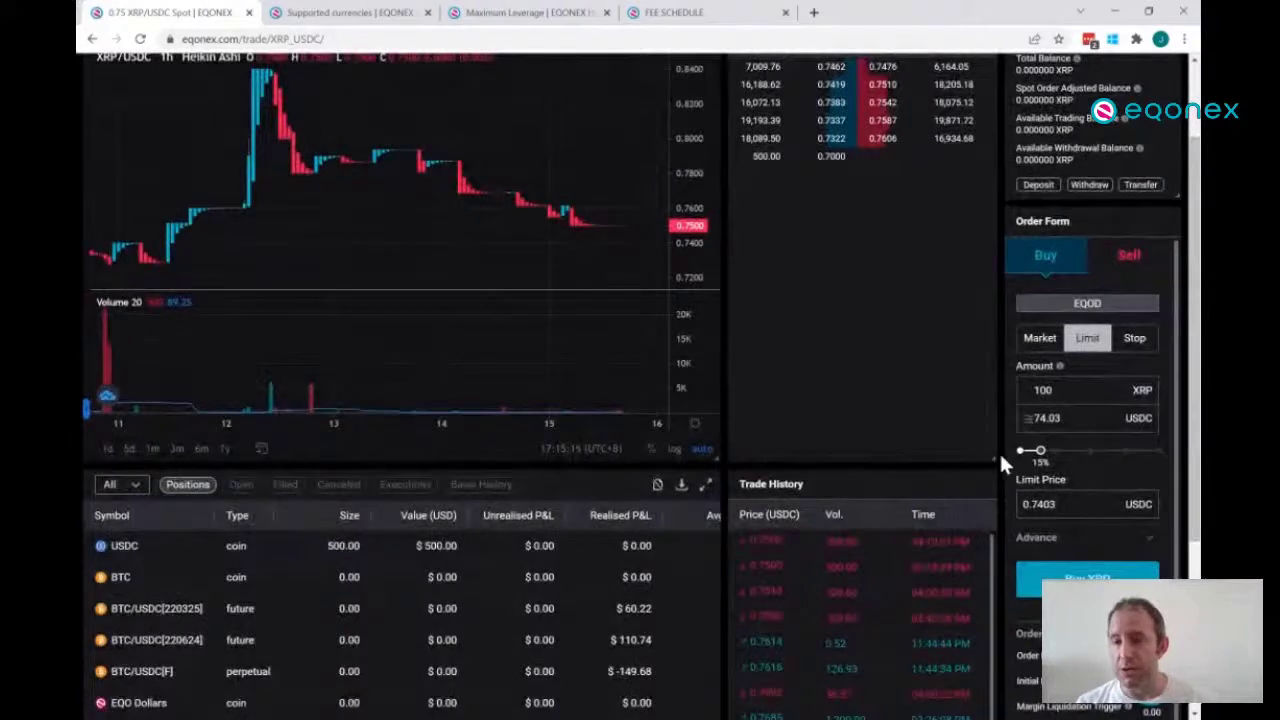
scroll(1000, 453, up, 2)
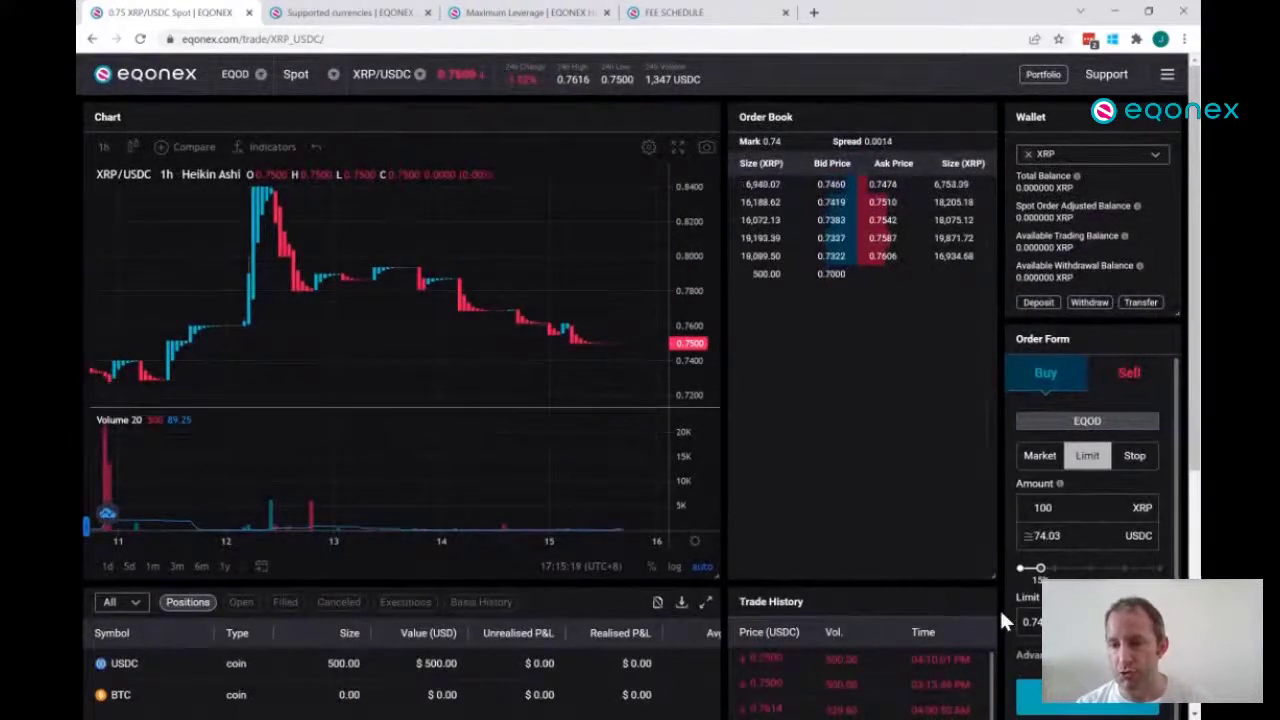
scroll(999, 607, down, 1)
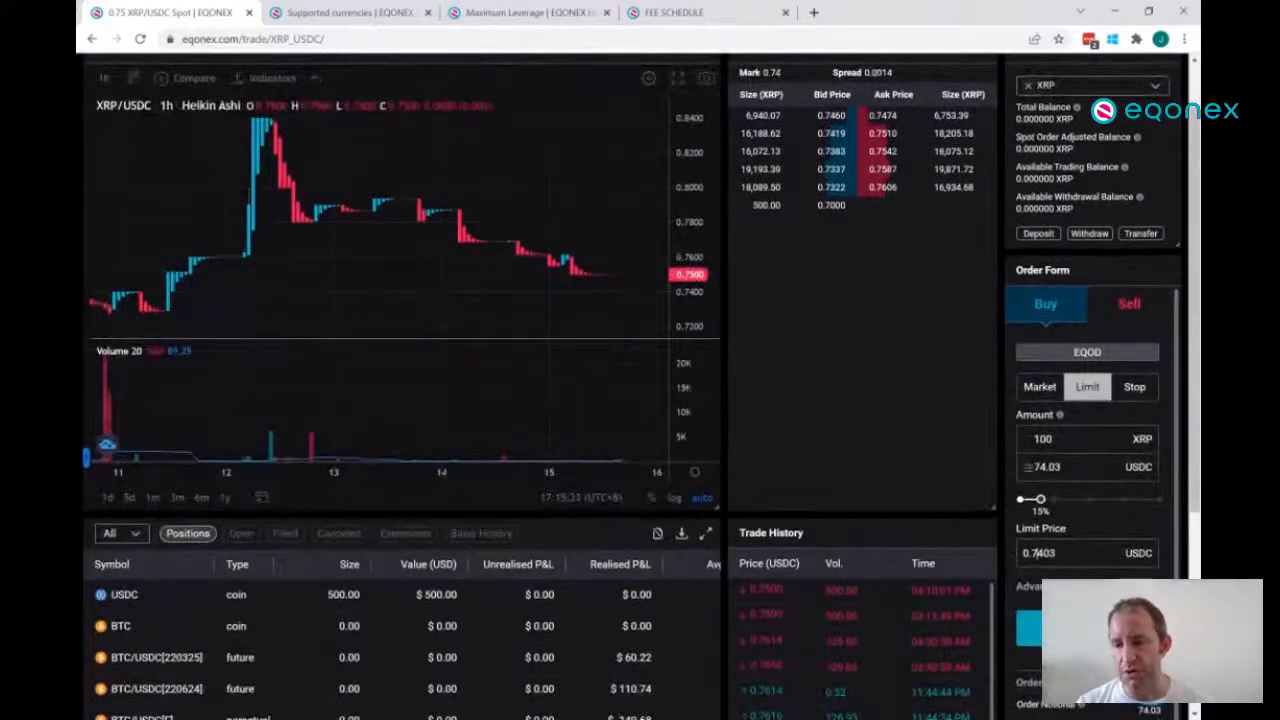
text(3)
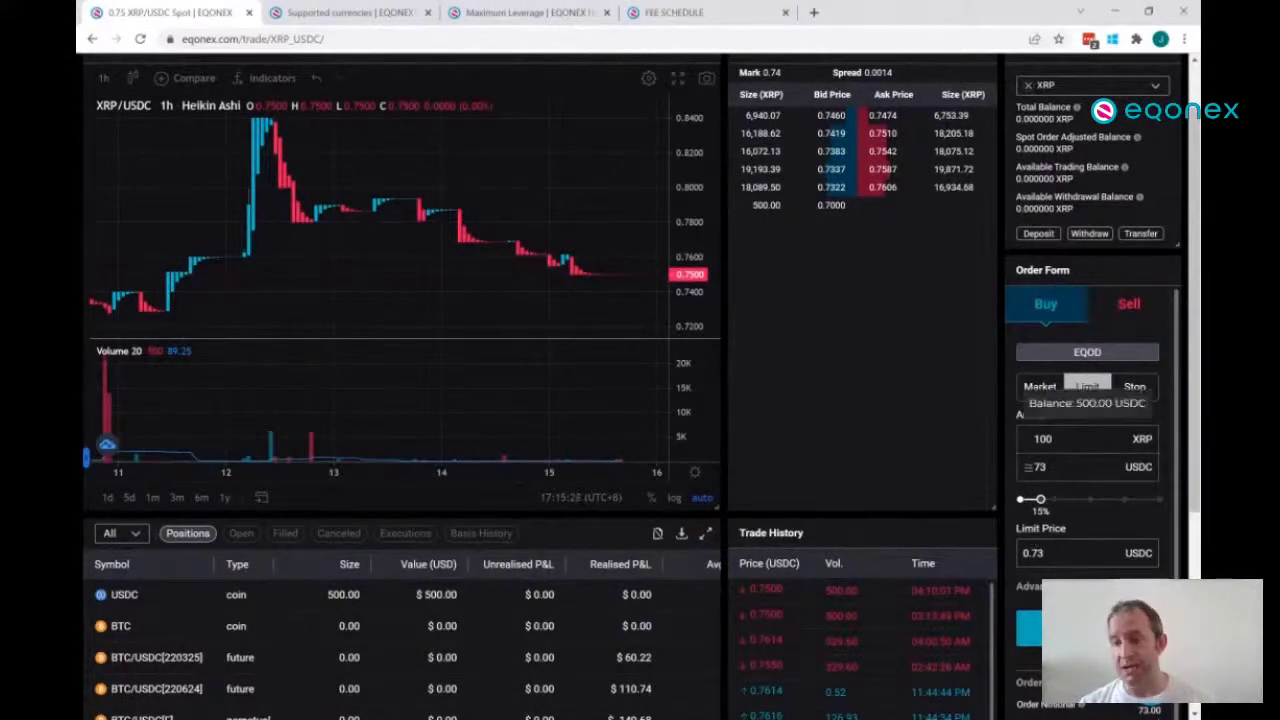
drag(1048, 467, 1032, 467)
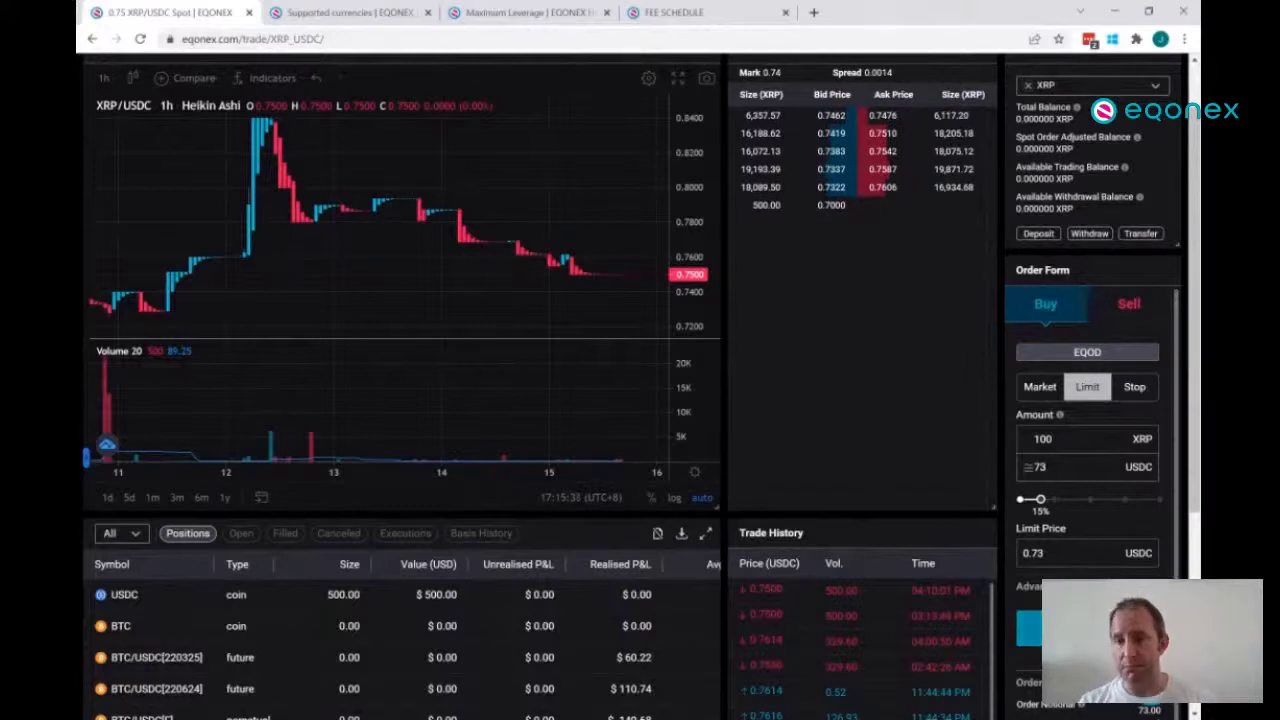
click(1087, 628)
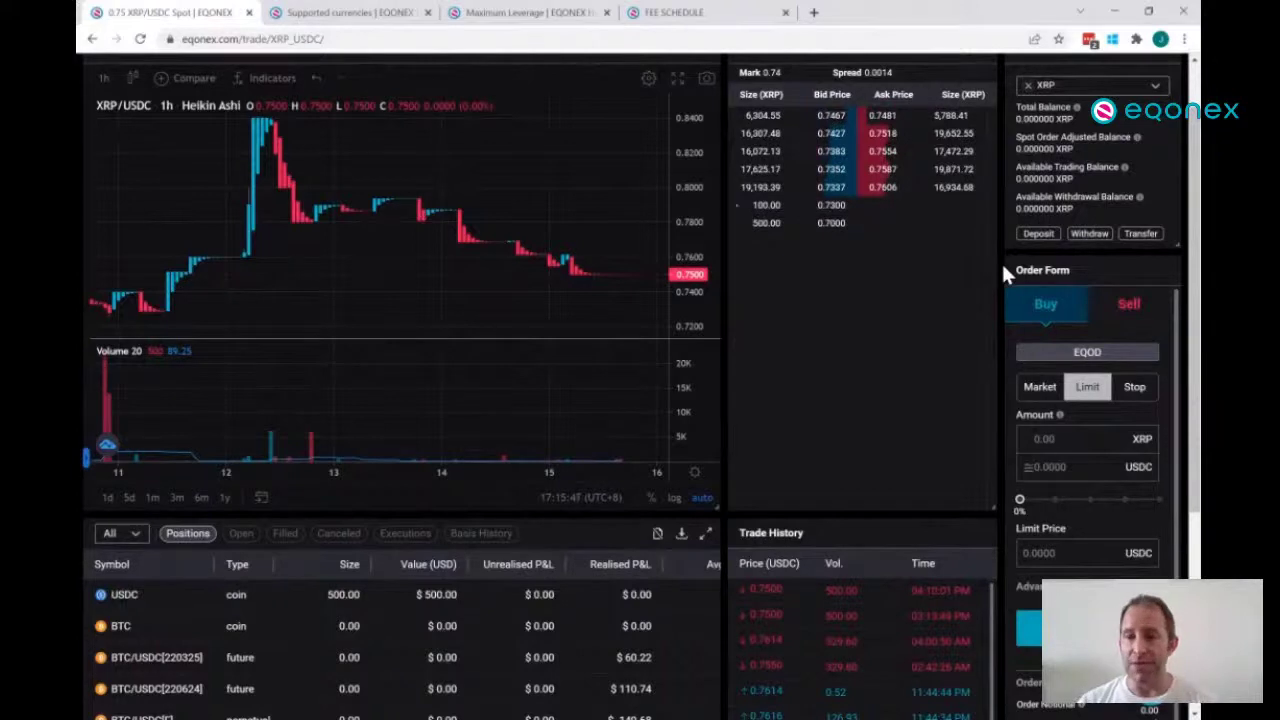
- Try out a market buy order for 100 XRP and clear the amount without placing it
scroll(1001, 261, up, 1)
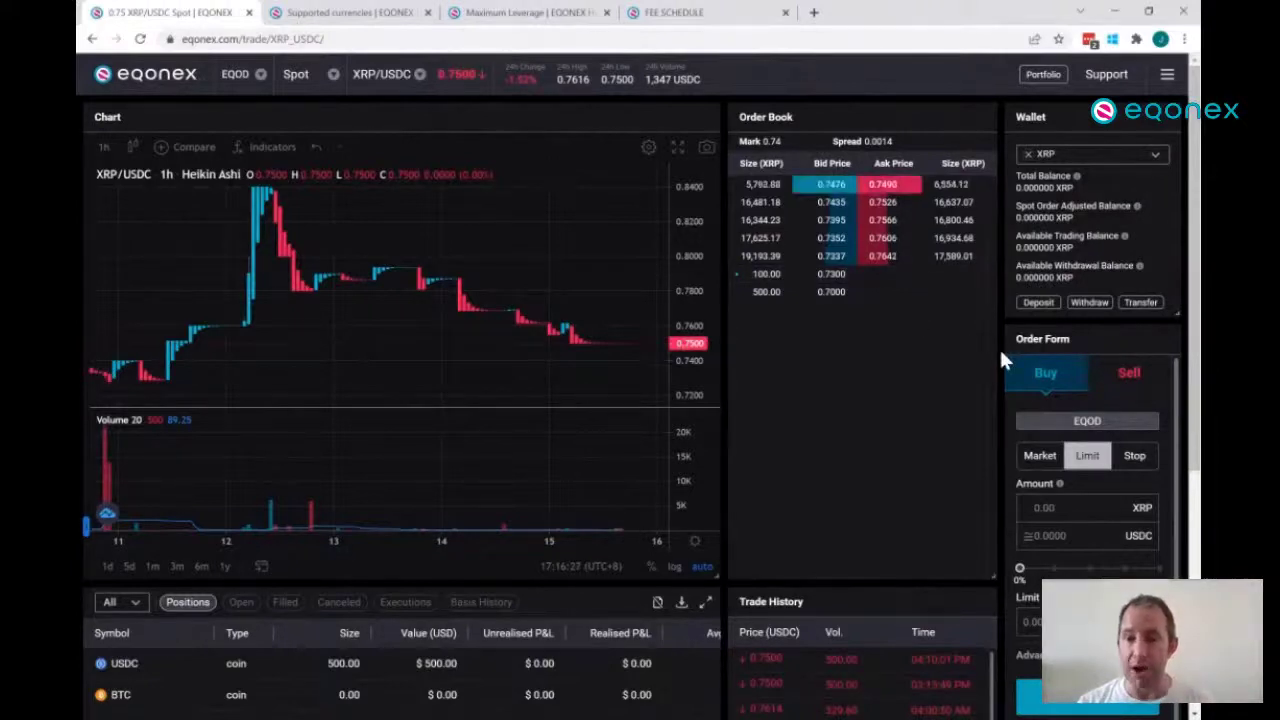
click(1042, 457)
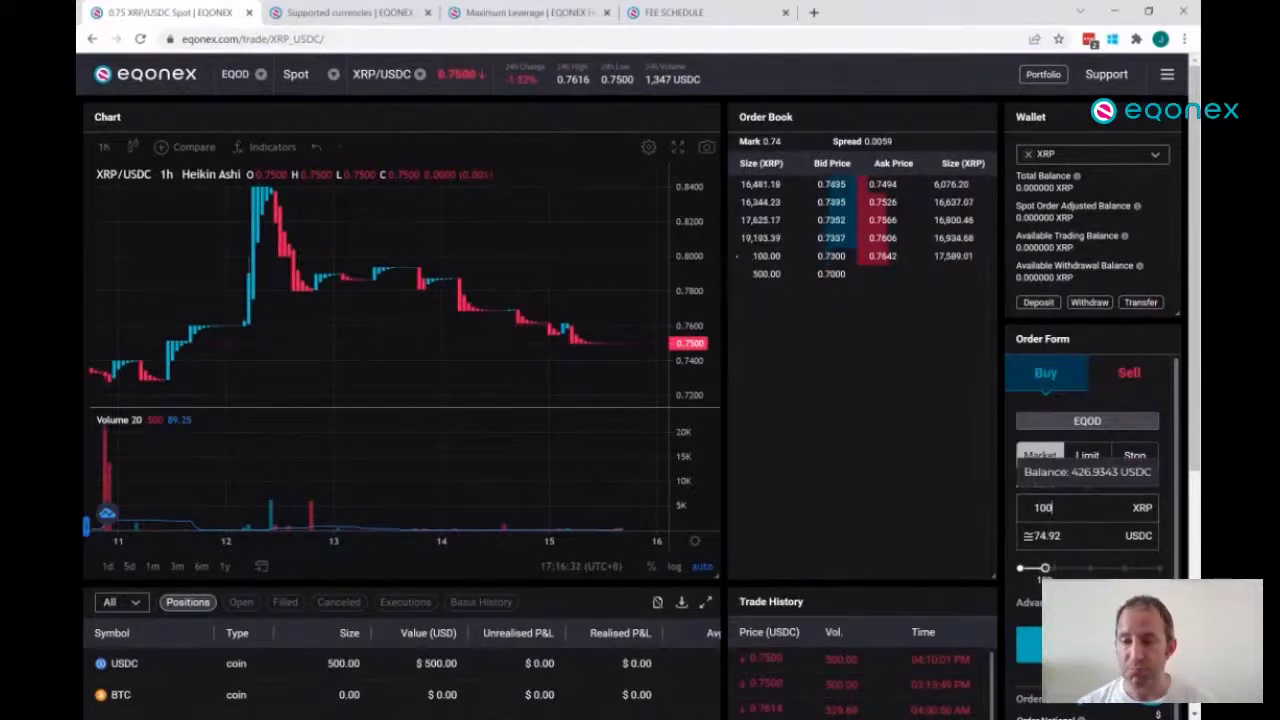
key(BackSpace)
key(BackSpace)
key(BackSpace)
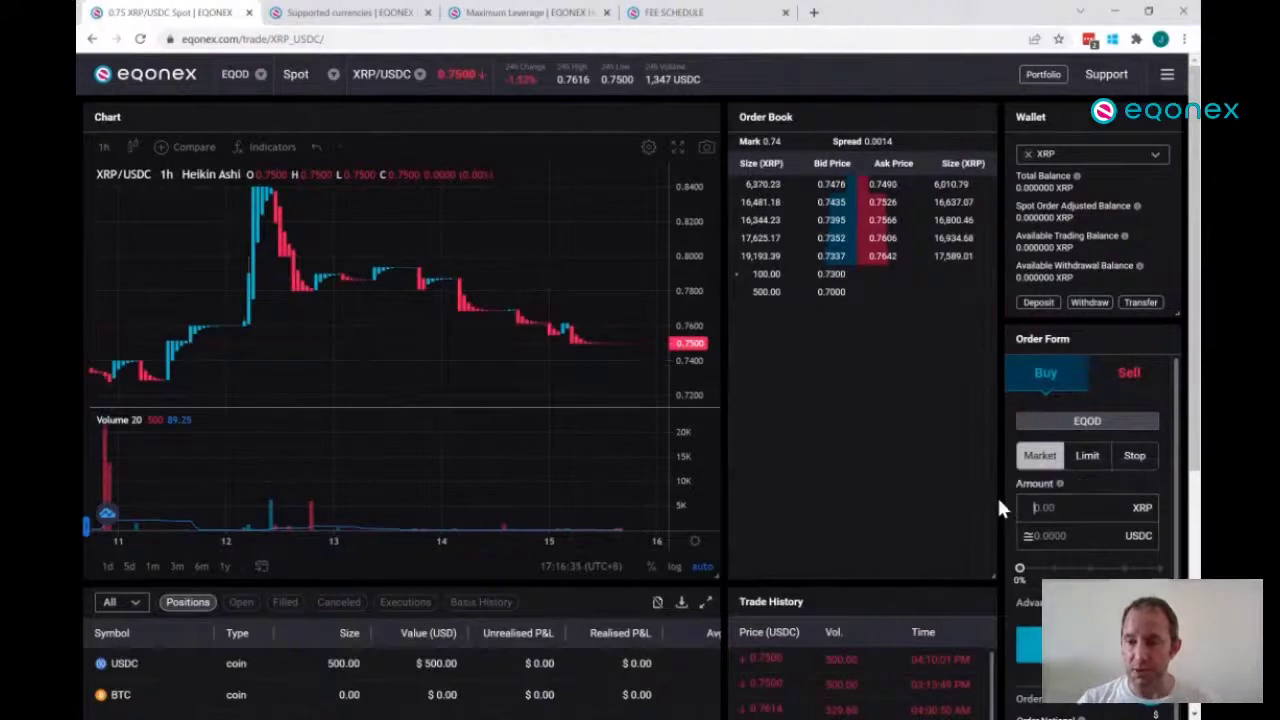
- Show the open orders and cancel the XRP/USDC limit buy order at 0.7300
scroll(999, 495, down, 3)
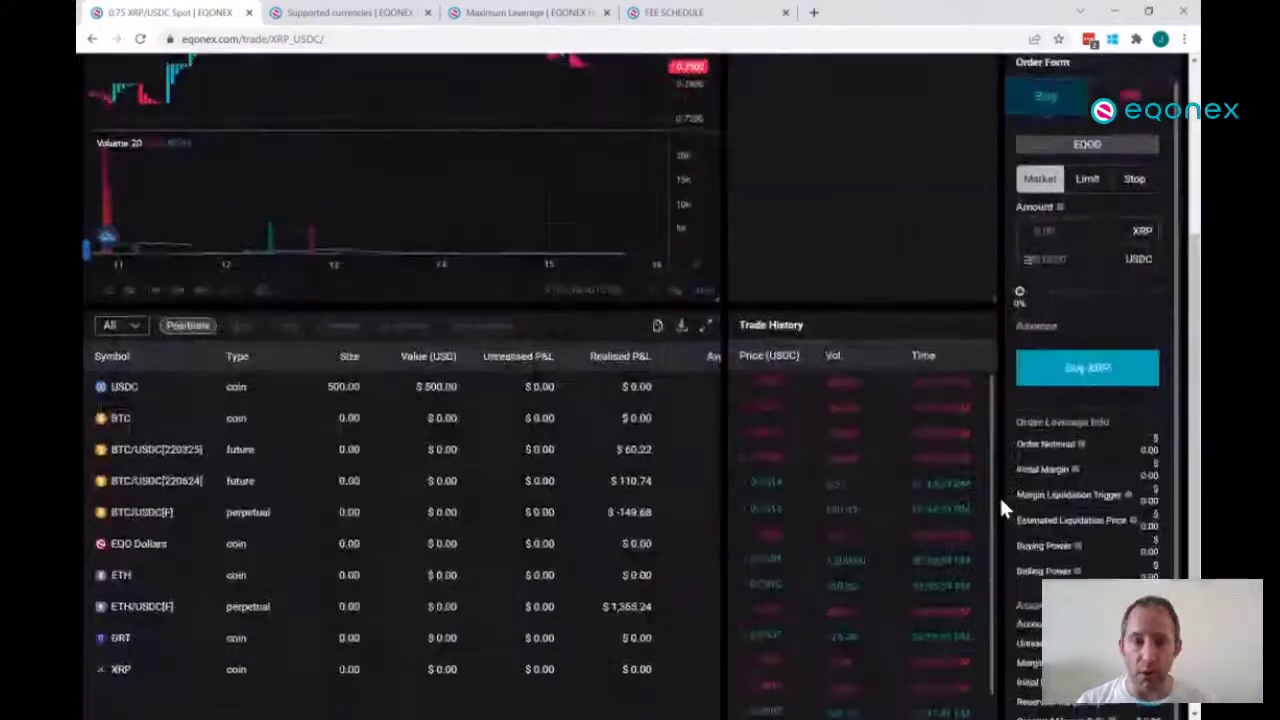
click(240, 328)
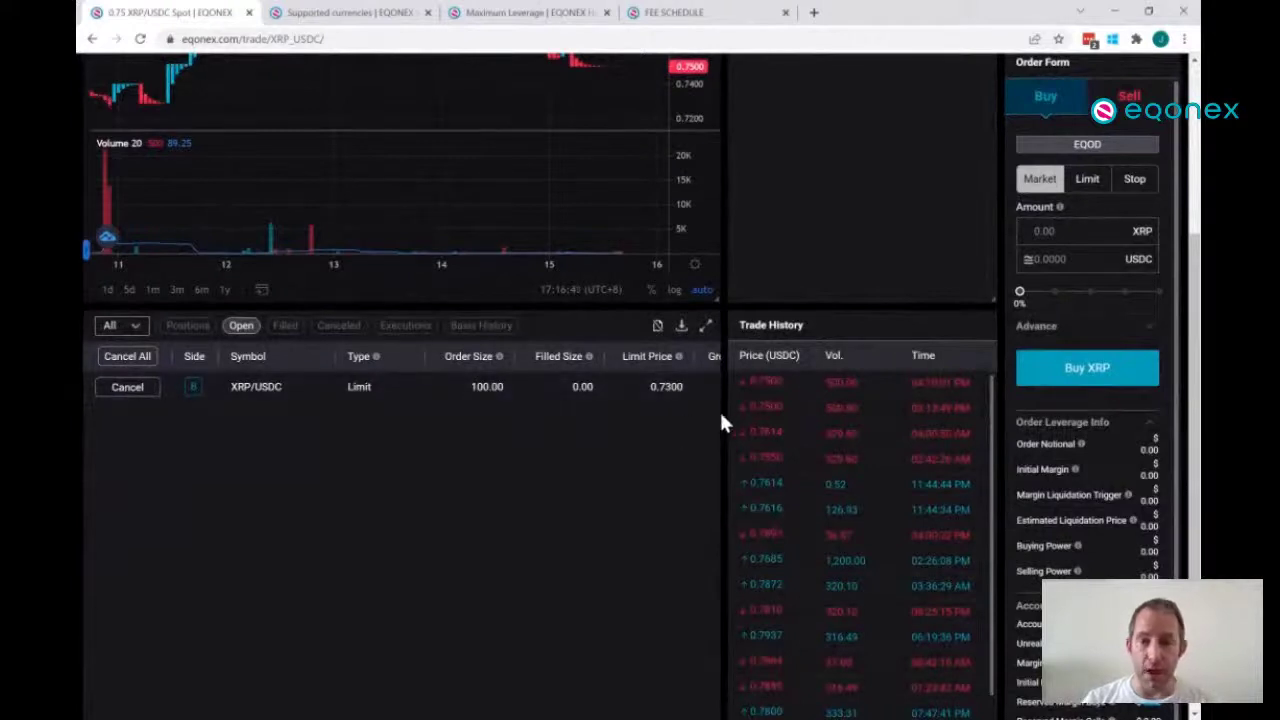
scroll(719, 409, up, 3)
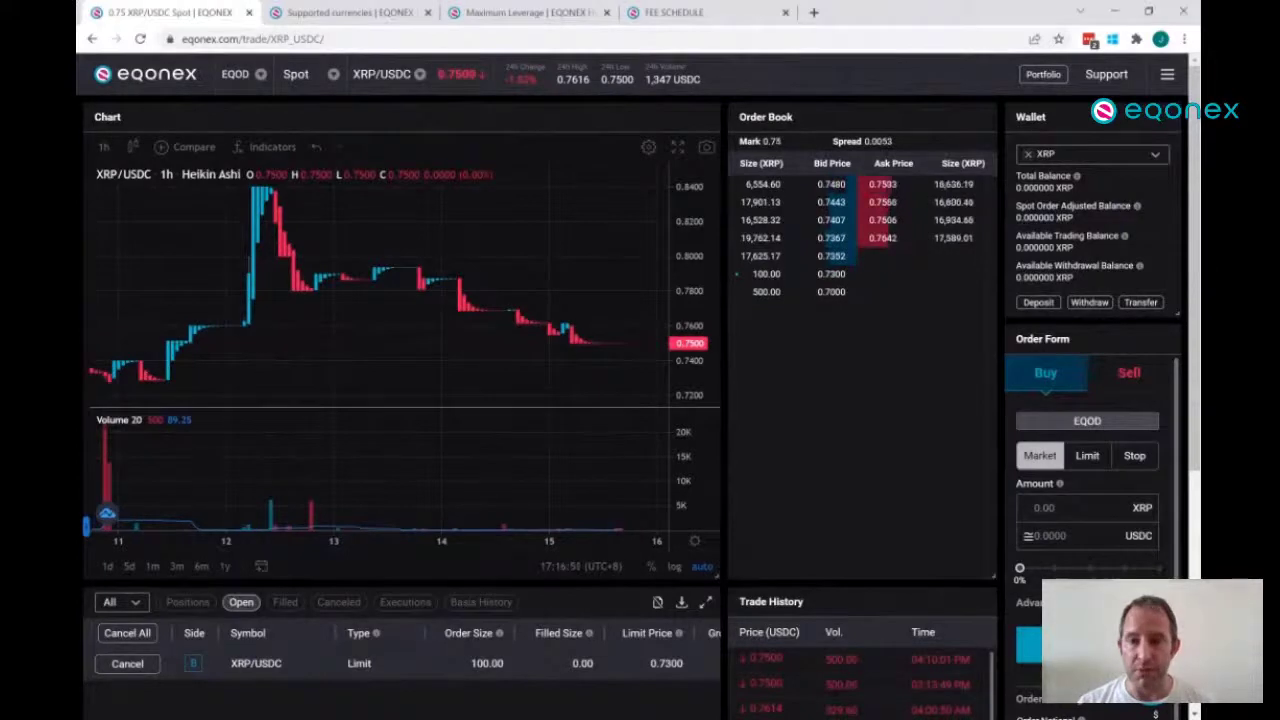
click(125, 663)
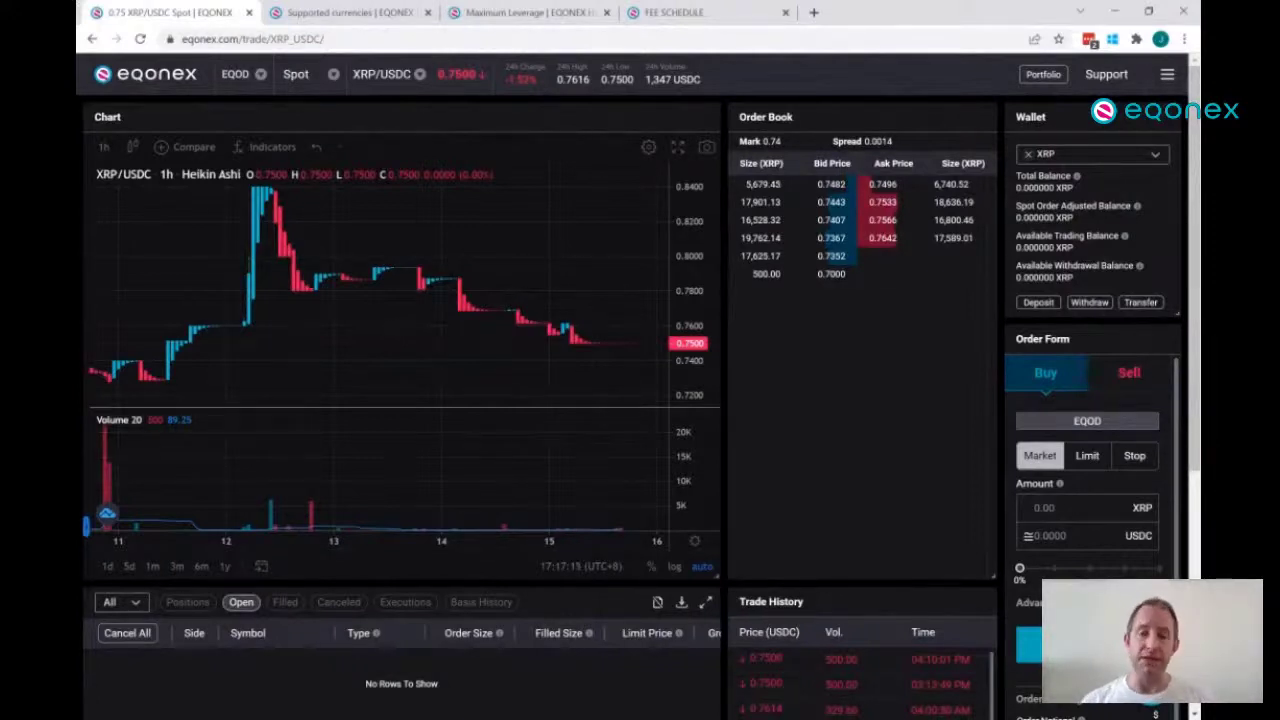
- Set the order form to sell and change the spot market to BTC/USDC
click(1130, 374)
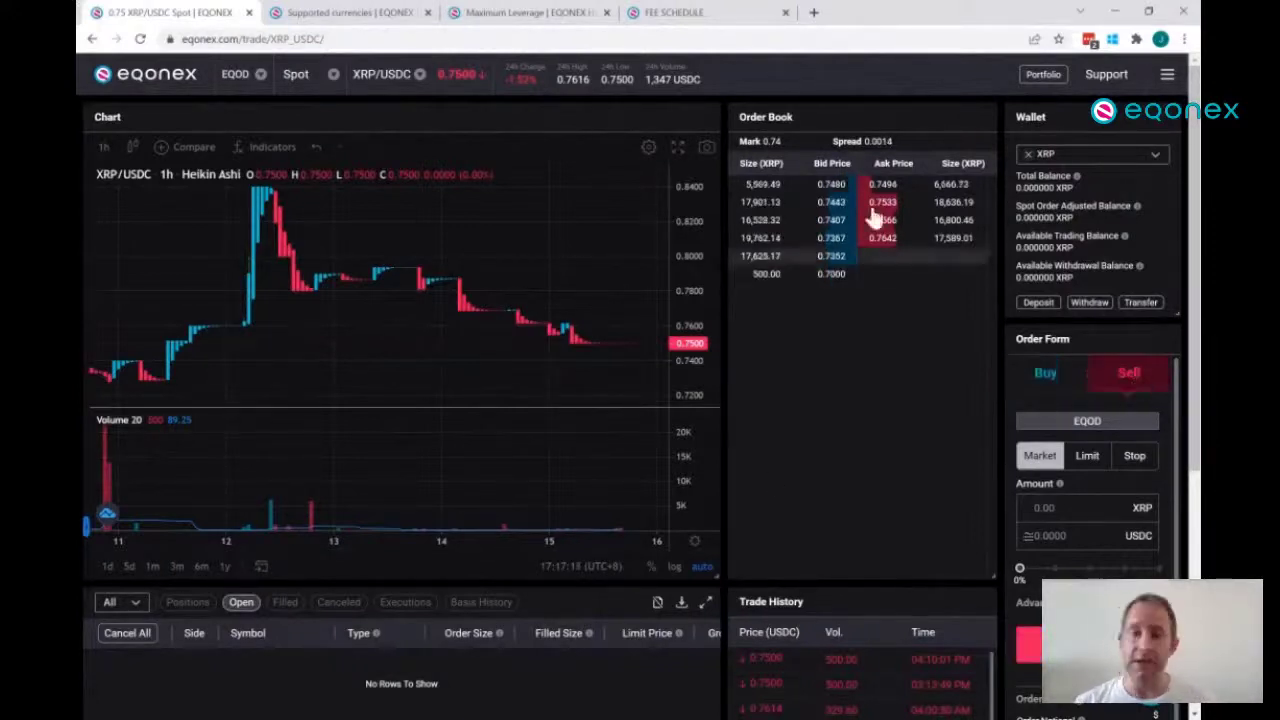
click(378, 76)
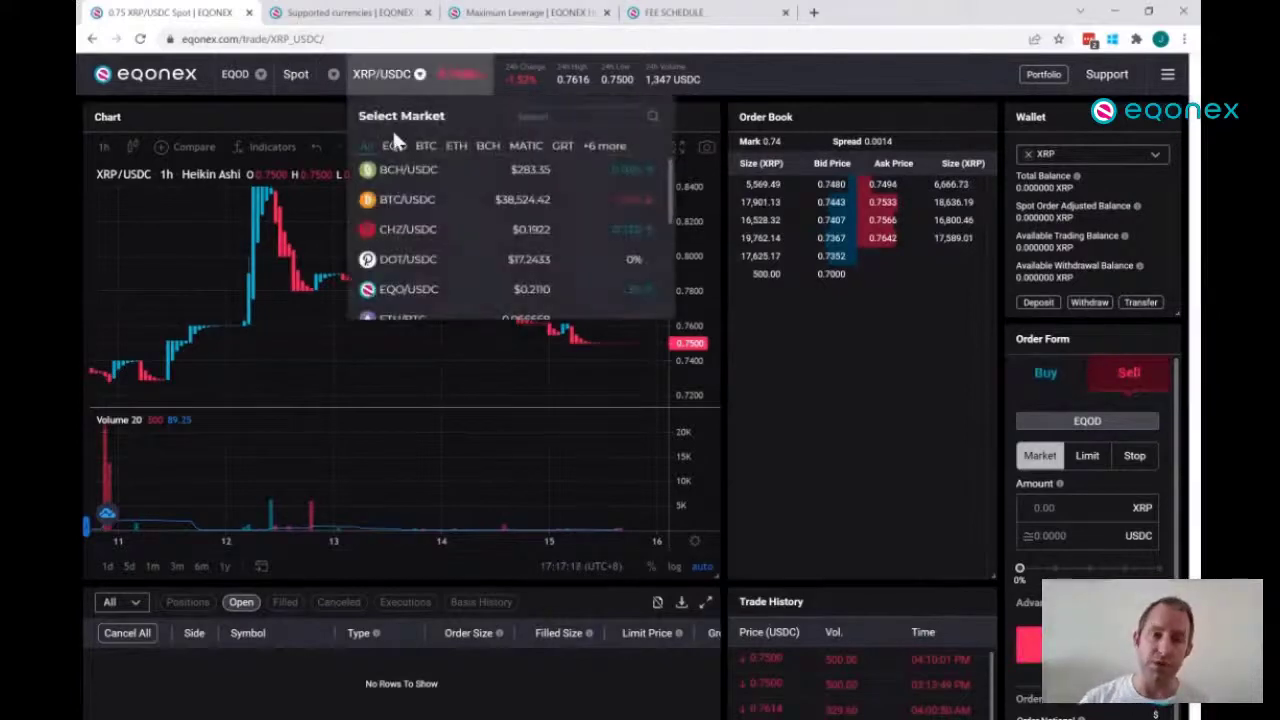
click(421, 215)
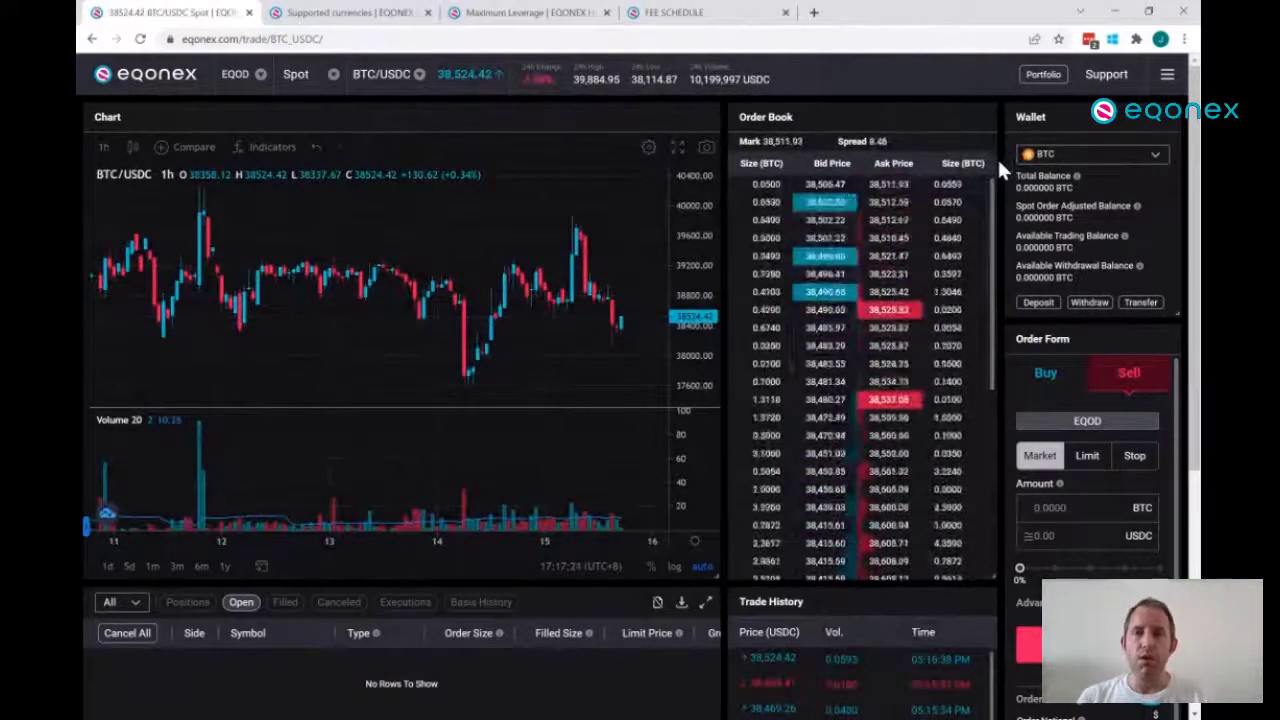
- Show the account's positions and look through the listed coins, futures and perpetuals
click(187, 602)
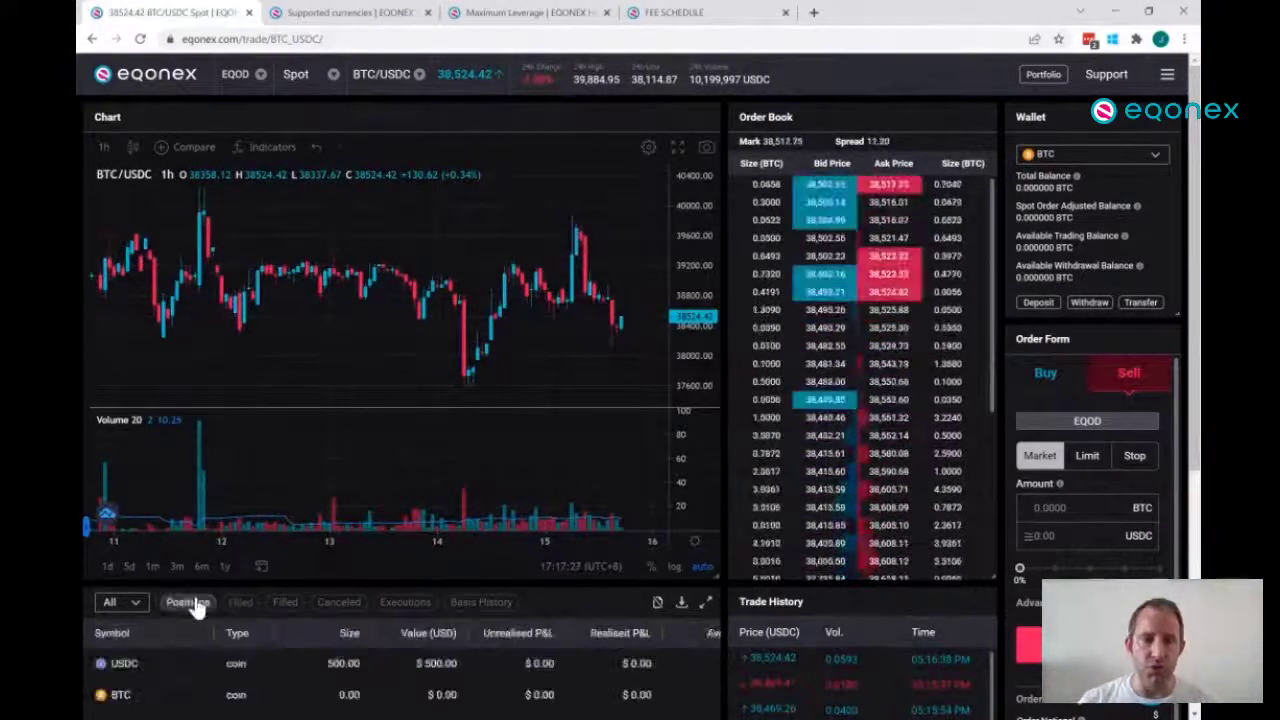
scroll(725, 600, down, 3)
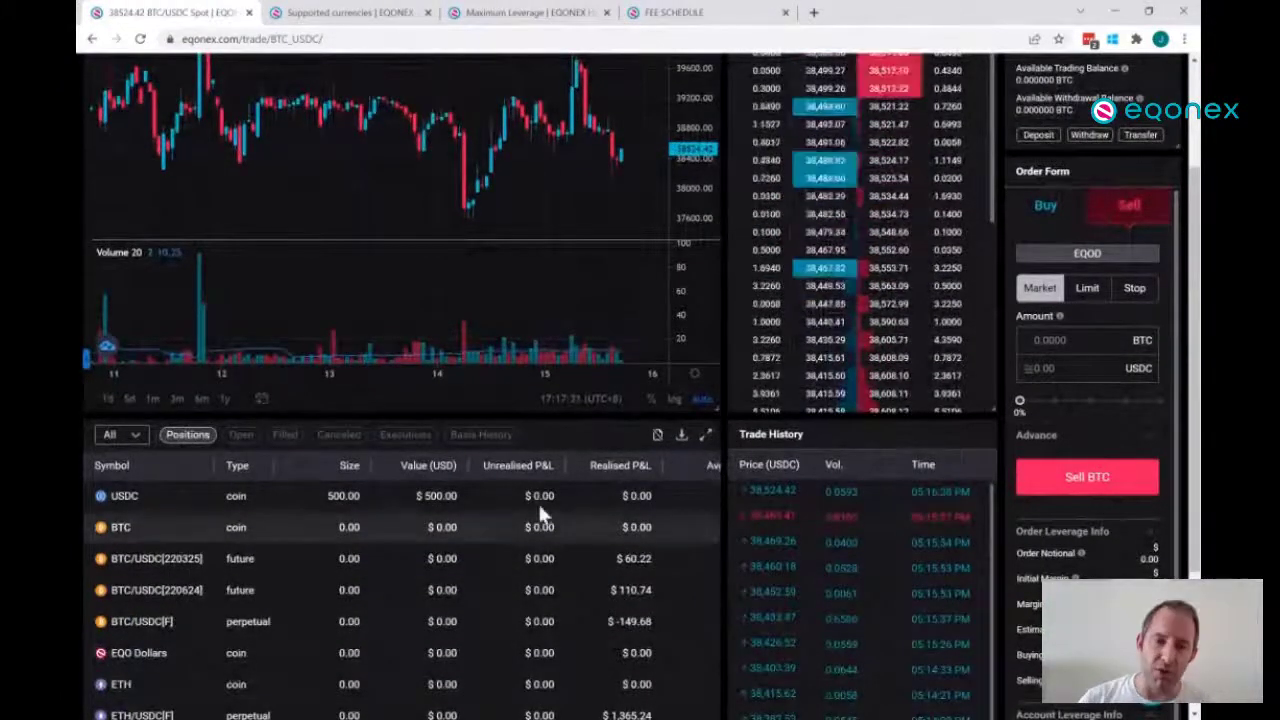
scroll(724, 500, up, 3)
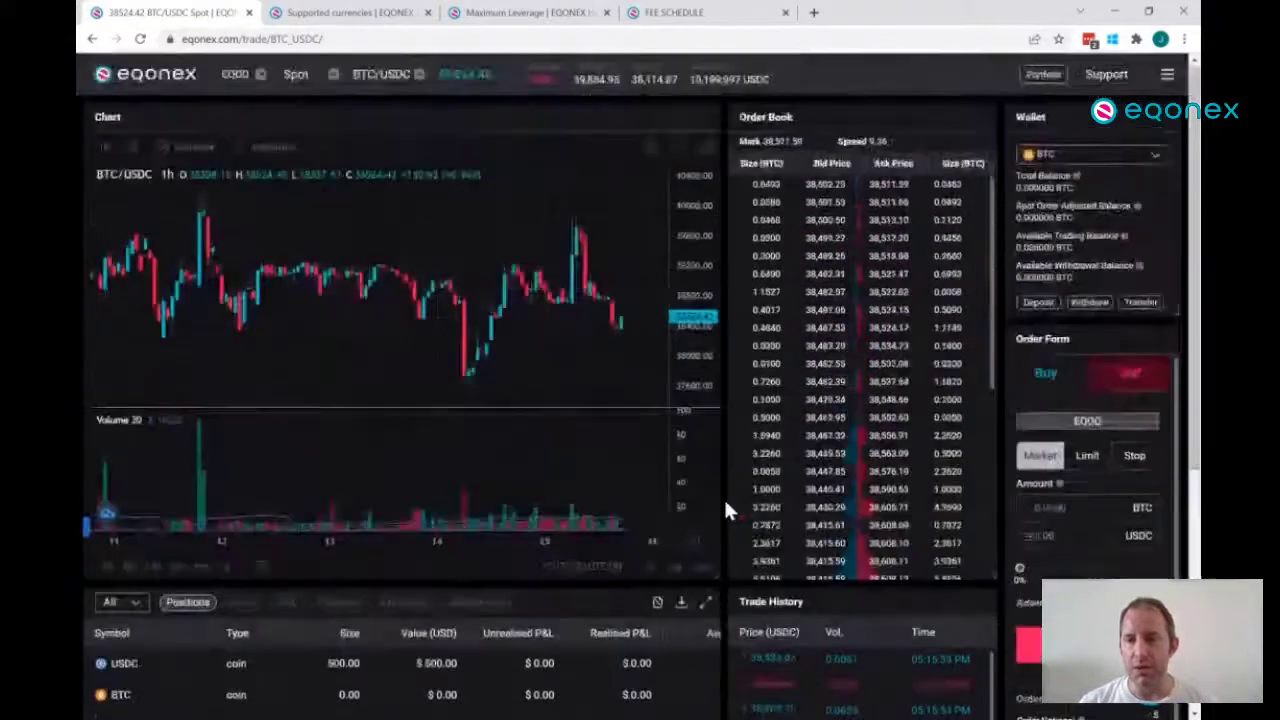
- Try out a market buy of BTC for 500 USDC and clear the amount without placing the order
click(1048, 378)
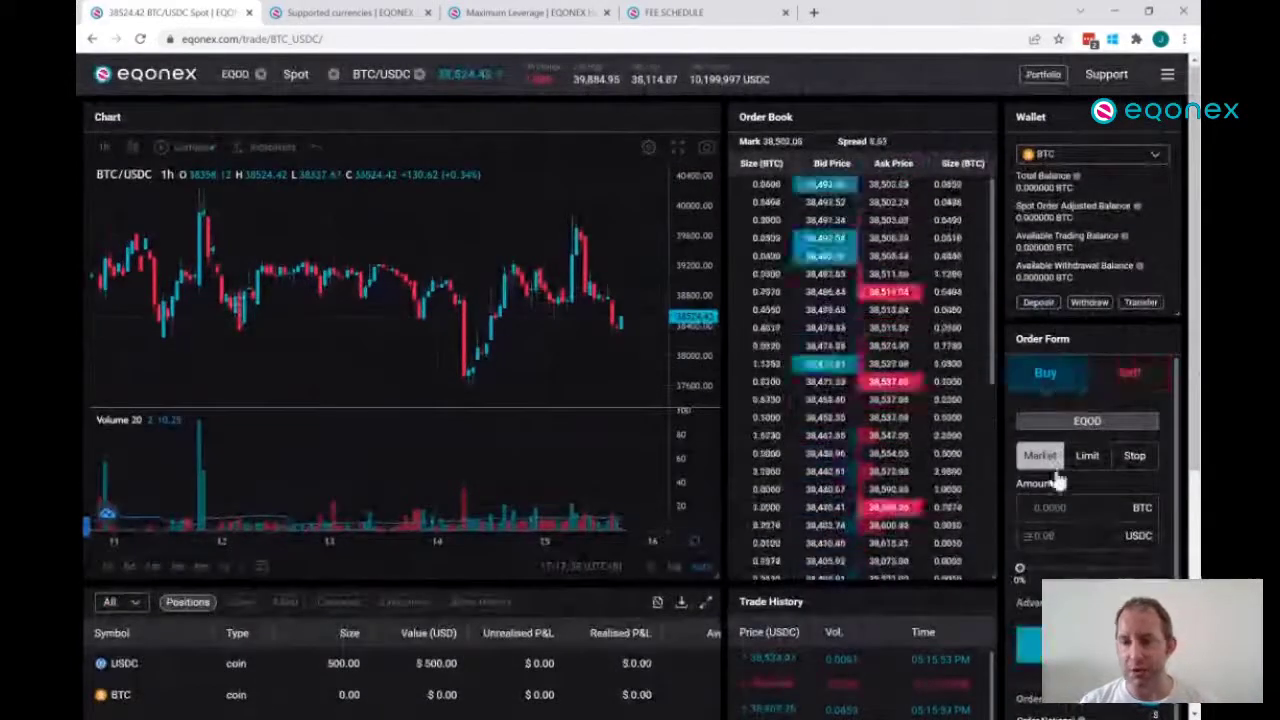
click(1040, 535)
text(500)
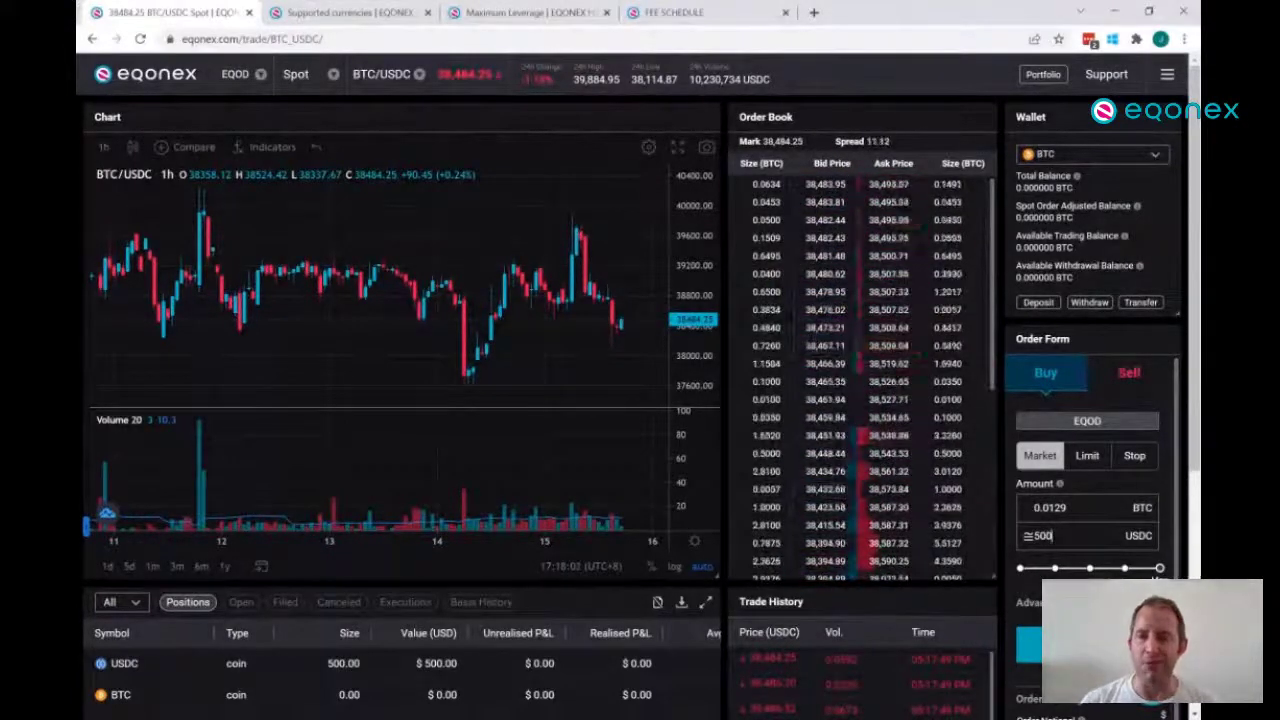
key(BackSpace)
key(BackSpace)
key(BackSpace)
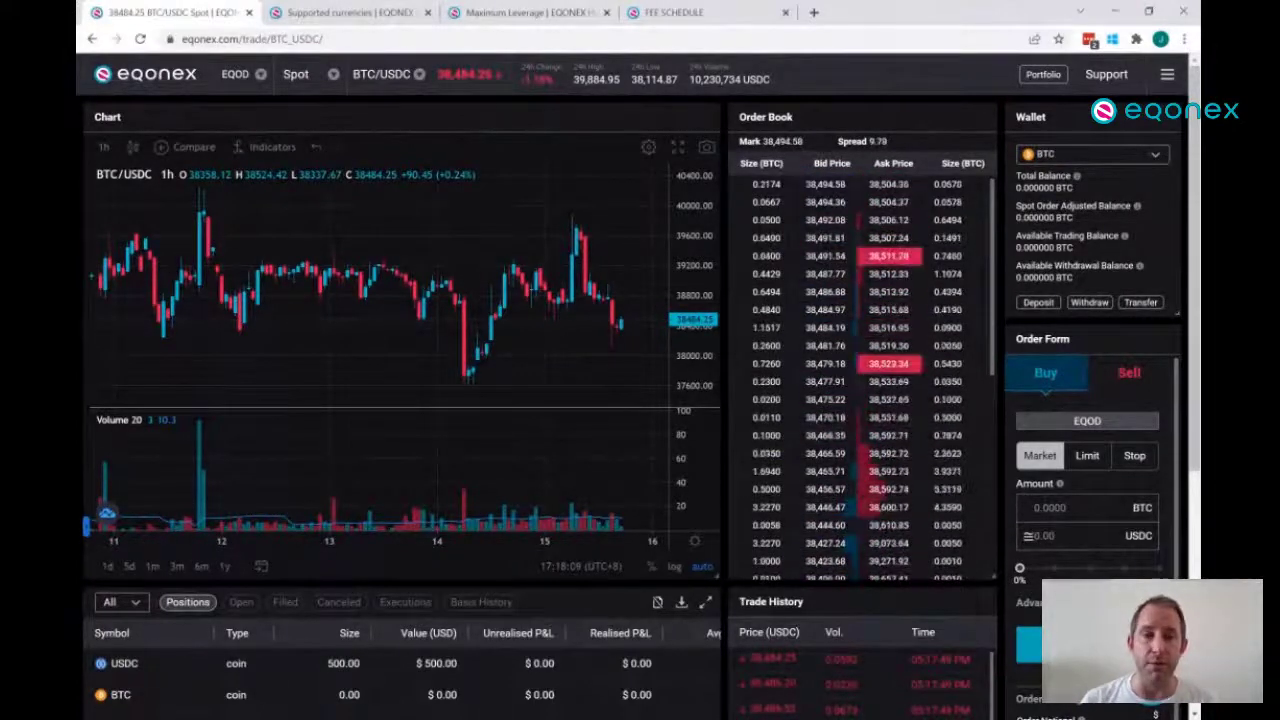
- Switch from spot trading to the perpetual market for BTC/USDC
click(298, 76)
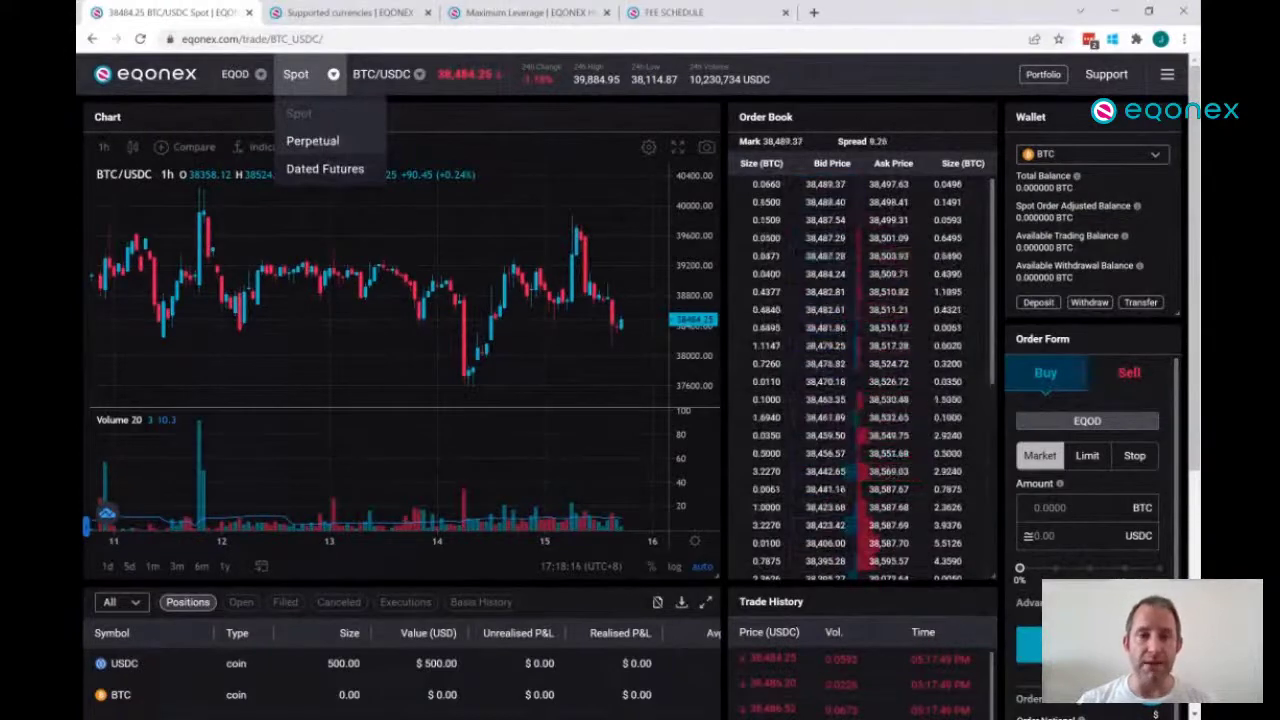
click(323, 142)
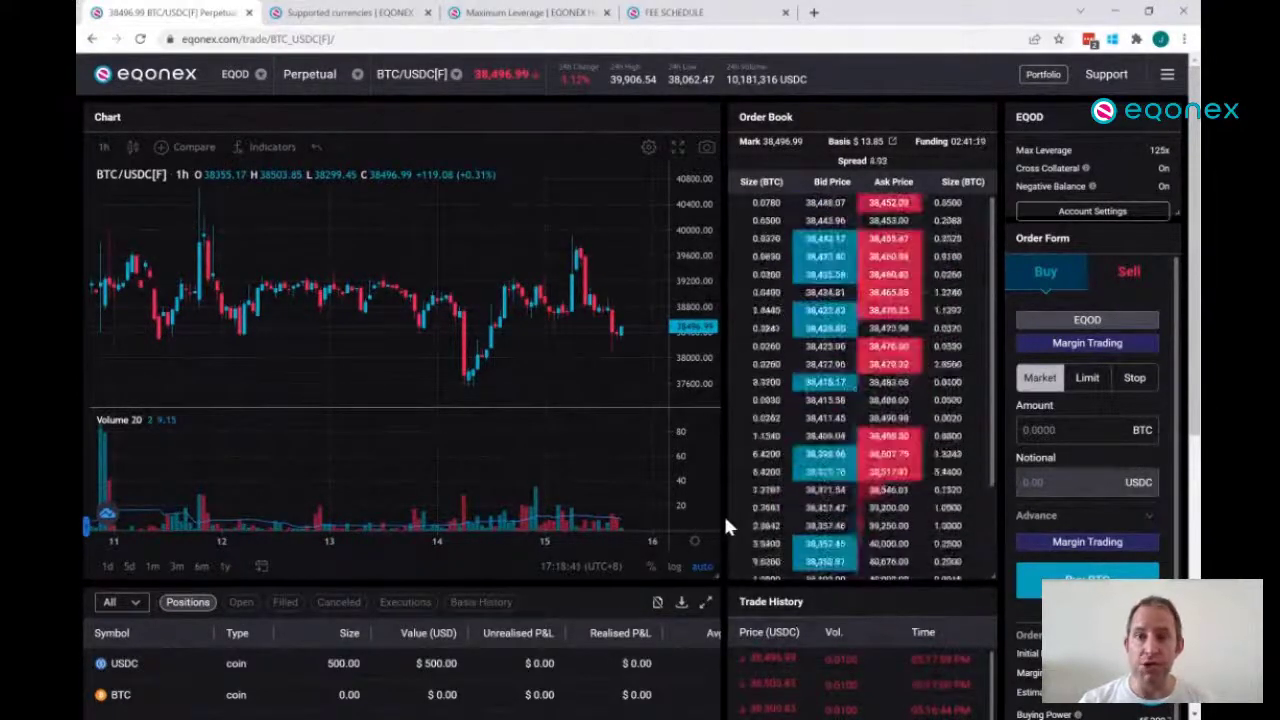
- Examine the BTC Perpetual Leverage Limits table in the Maximum Leverage help article, focusing on the 125.0 leverage row
click(527, 14)
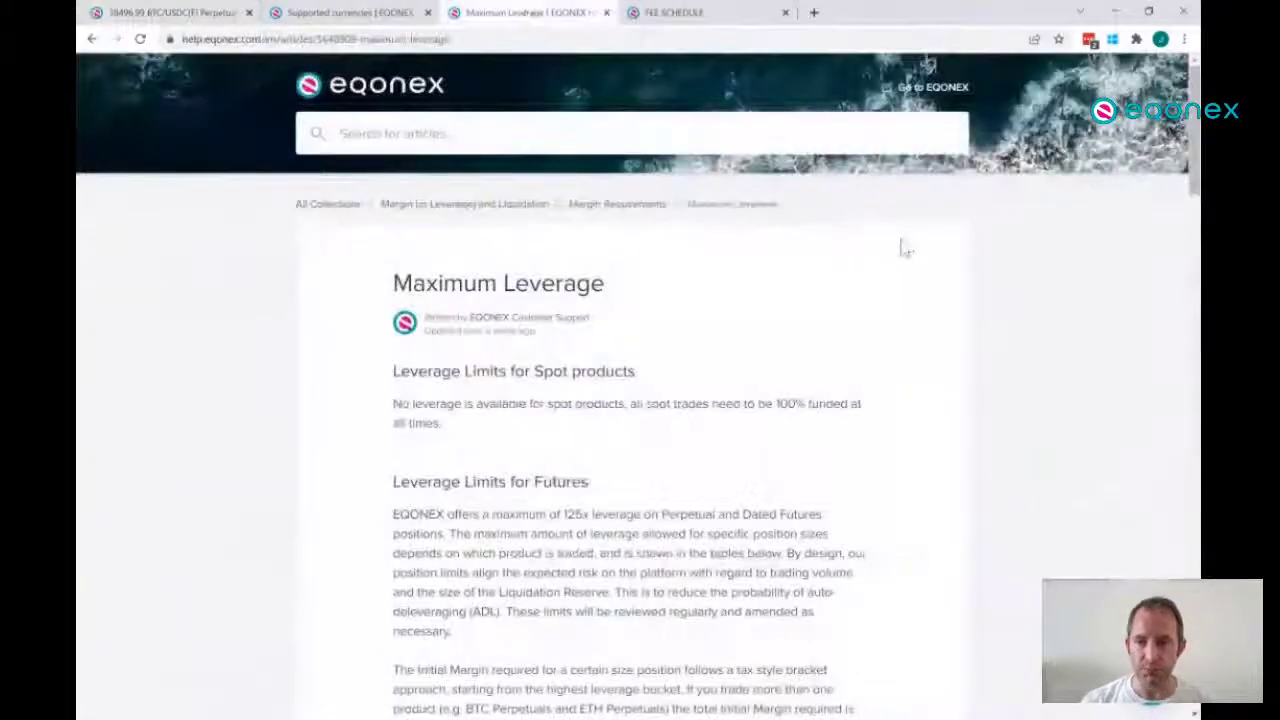
scroll(1097, 400, down, 8)
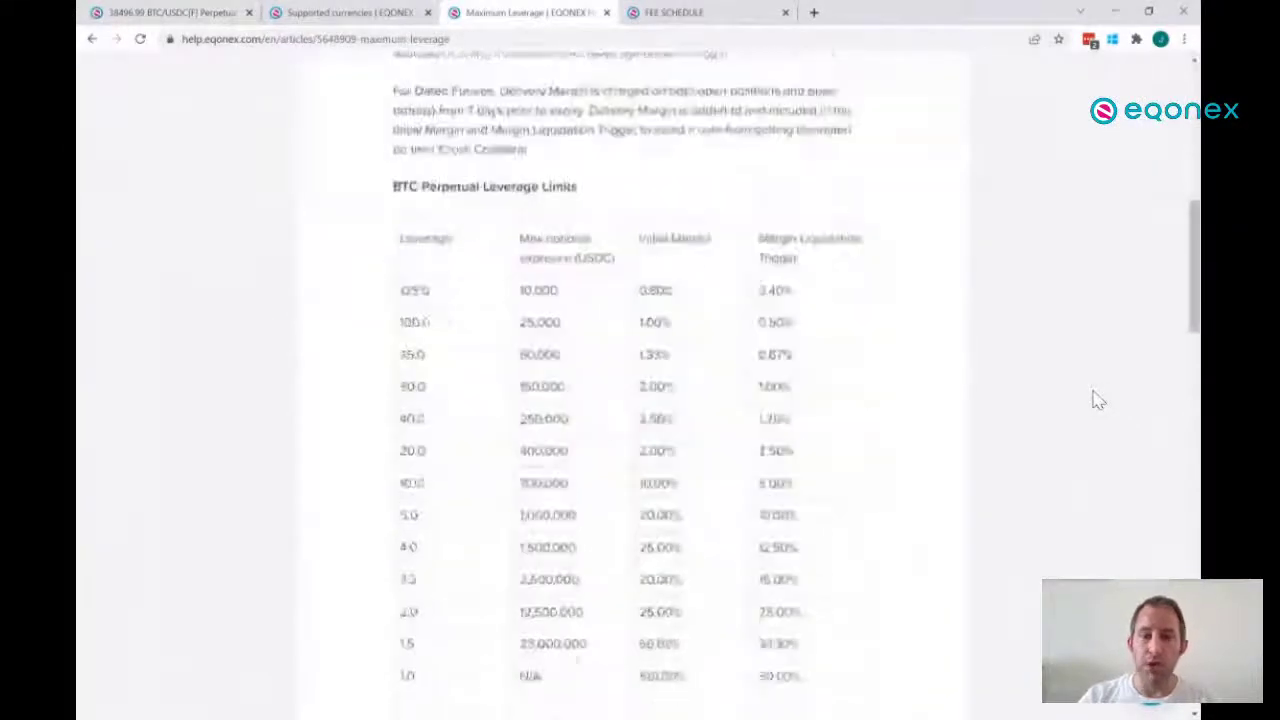
scroll(1098, 400, down, 1)
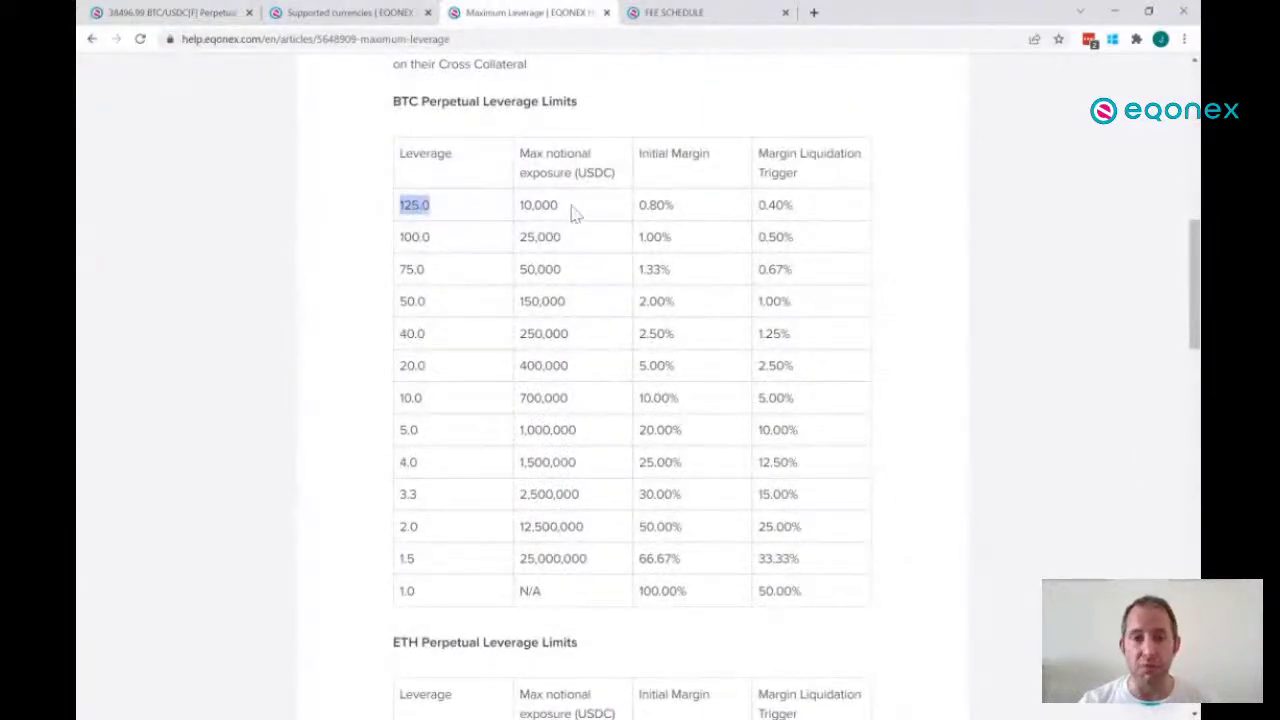
drag(560, 206, 532, 206)
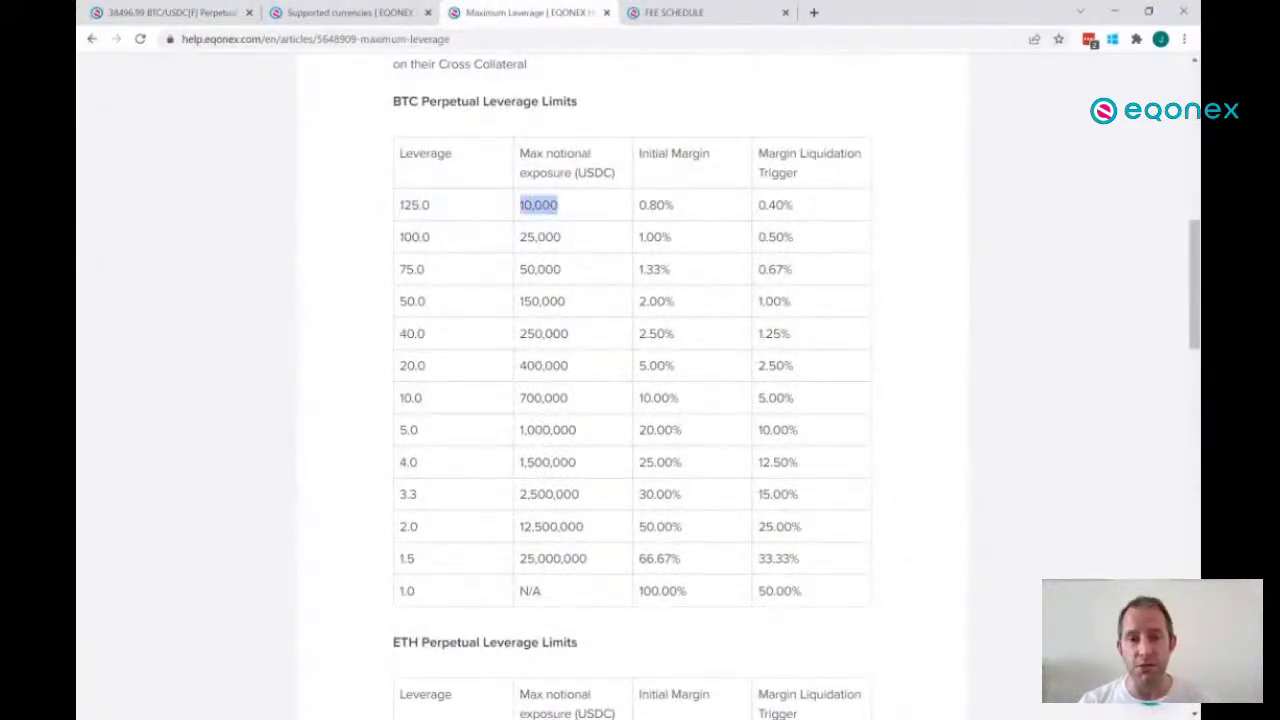
click(525, 207)
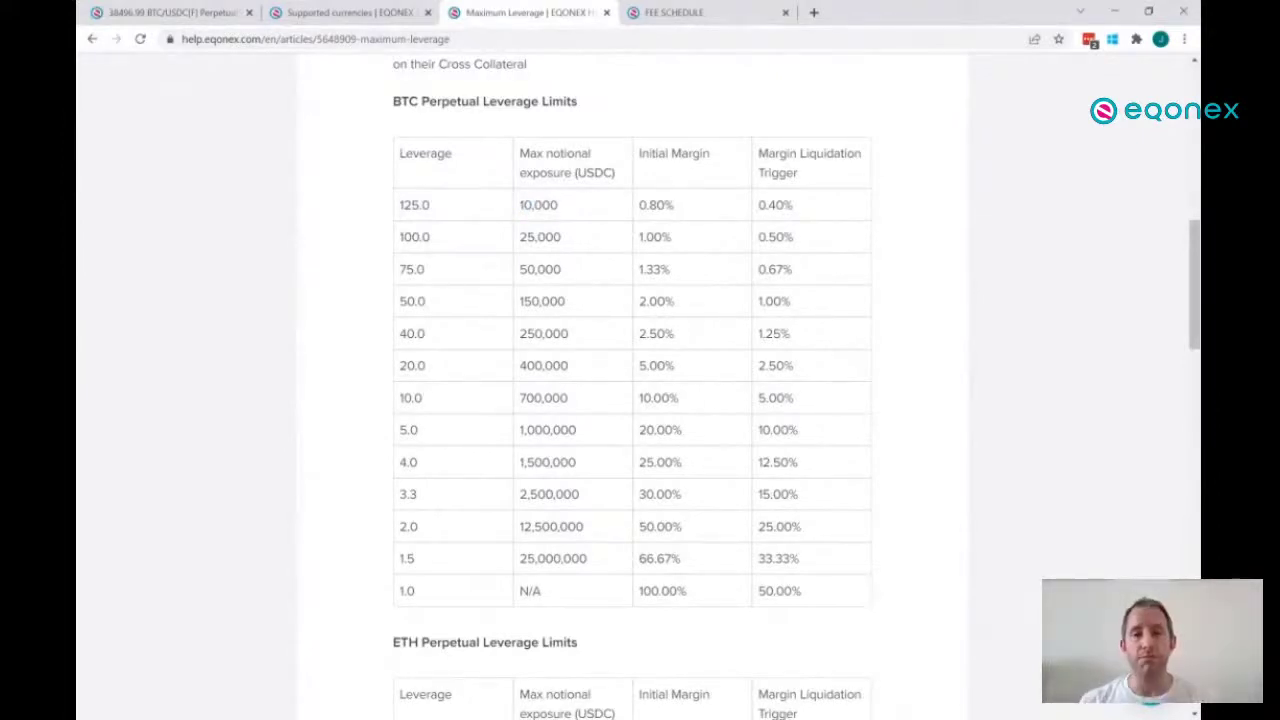
double_click(521, 212)
click(547, 209)
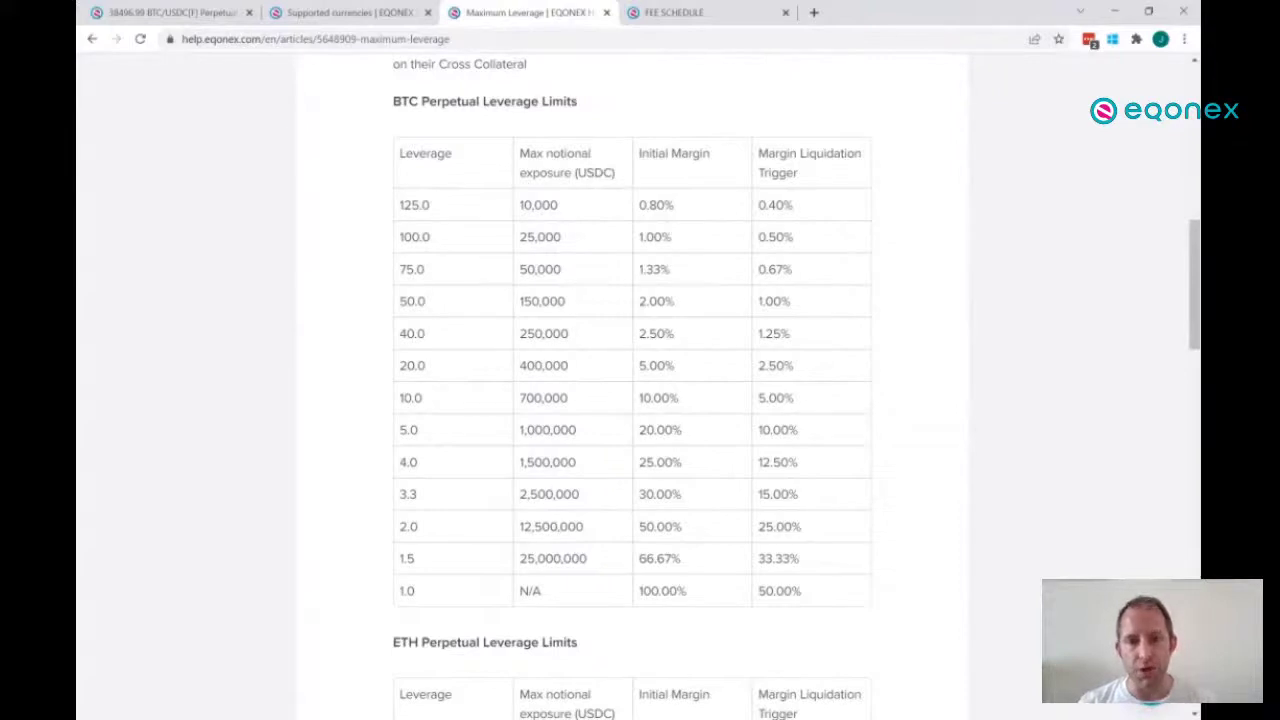
drag(400, 200, 431, 277)
click(455, 210)
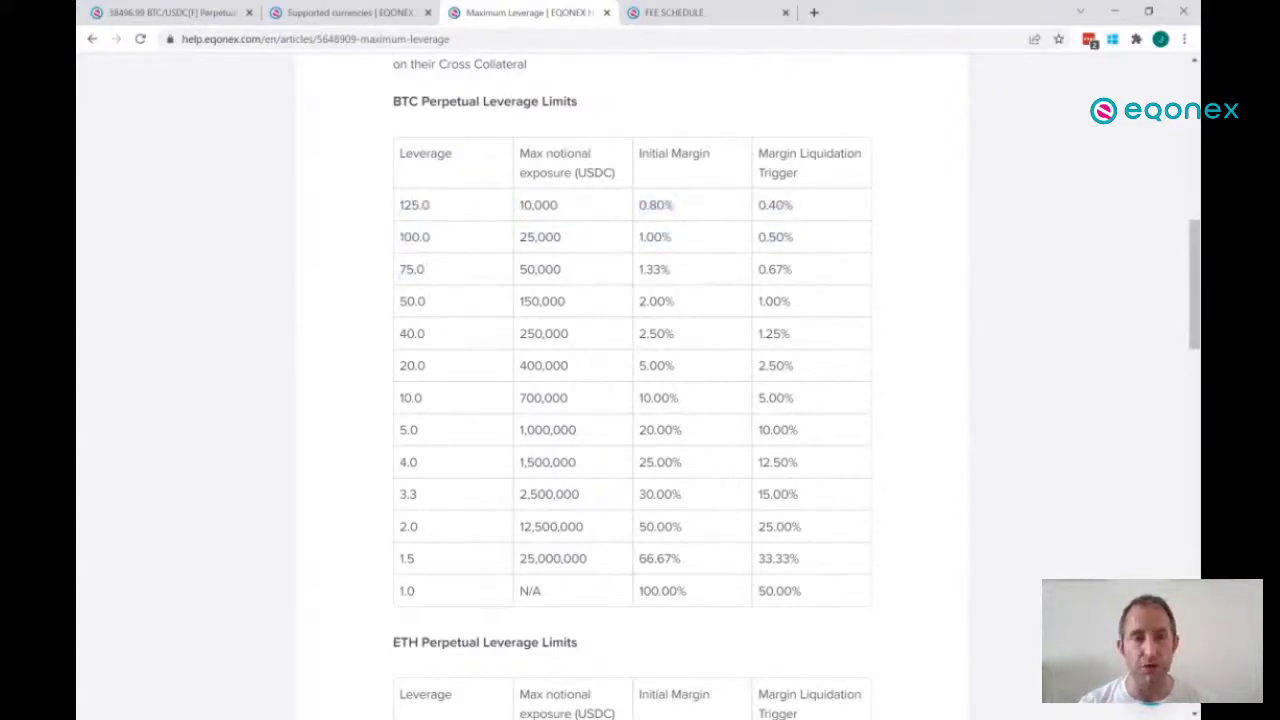
- Return to the BTC/USDC perpetual trading page and examine its order leverage and account leverage information
click(178, 12)
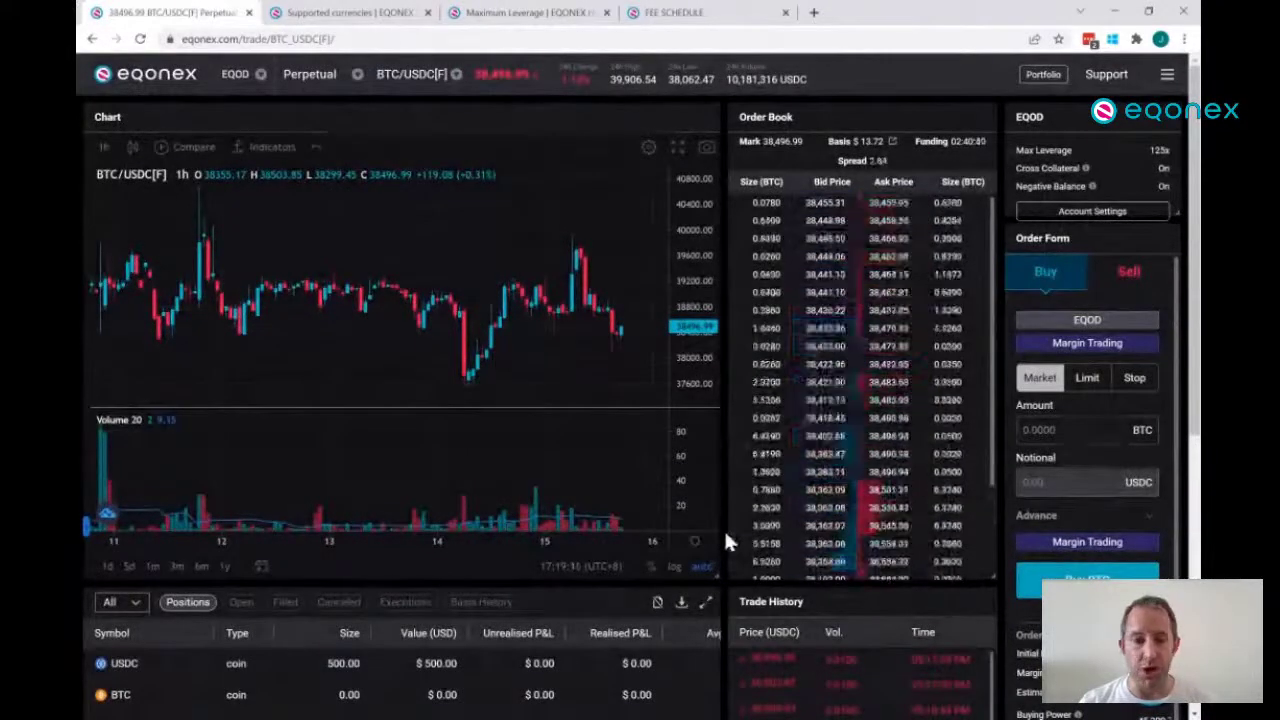
scroll(727, 537, down, 1)
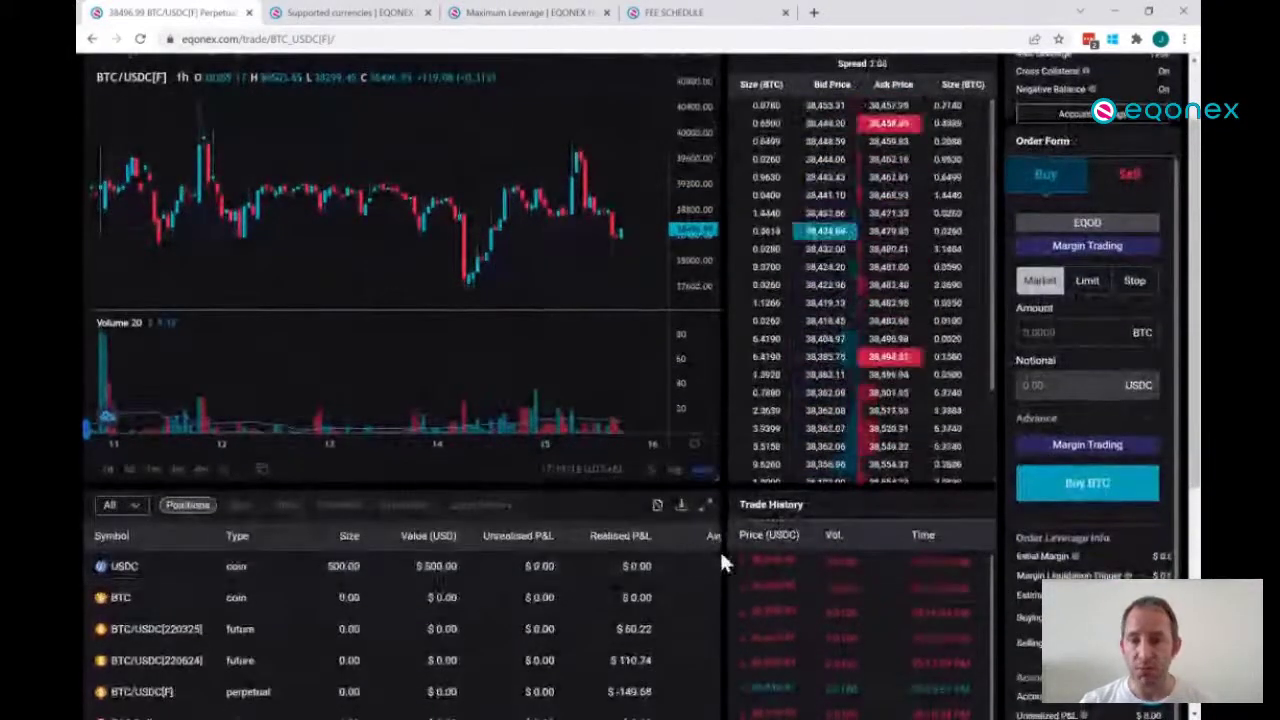
scroll(719, 548, down, 4)
mouse_move(1095, 327)
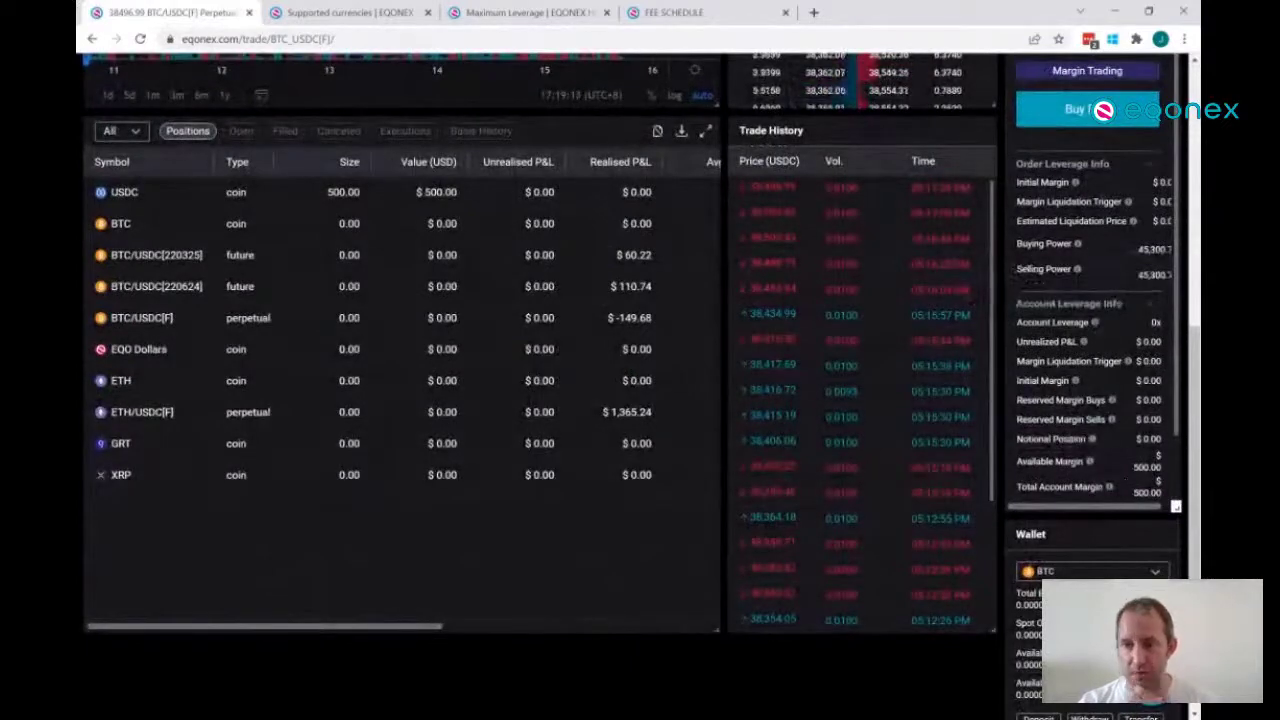
scroll(999, 369, up, 1)
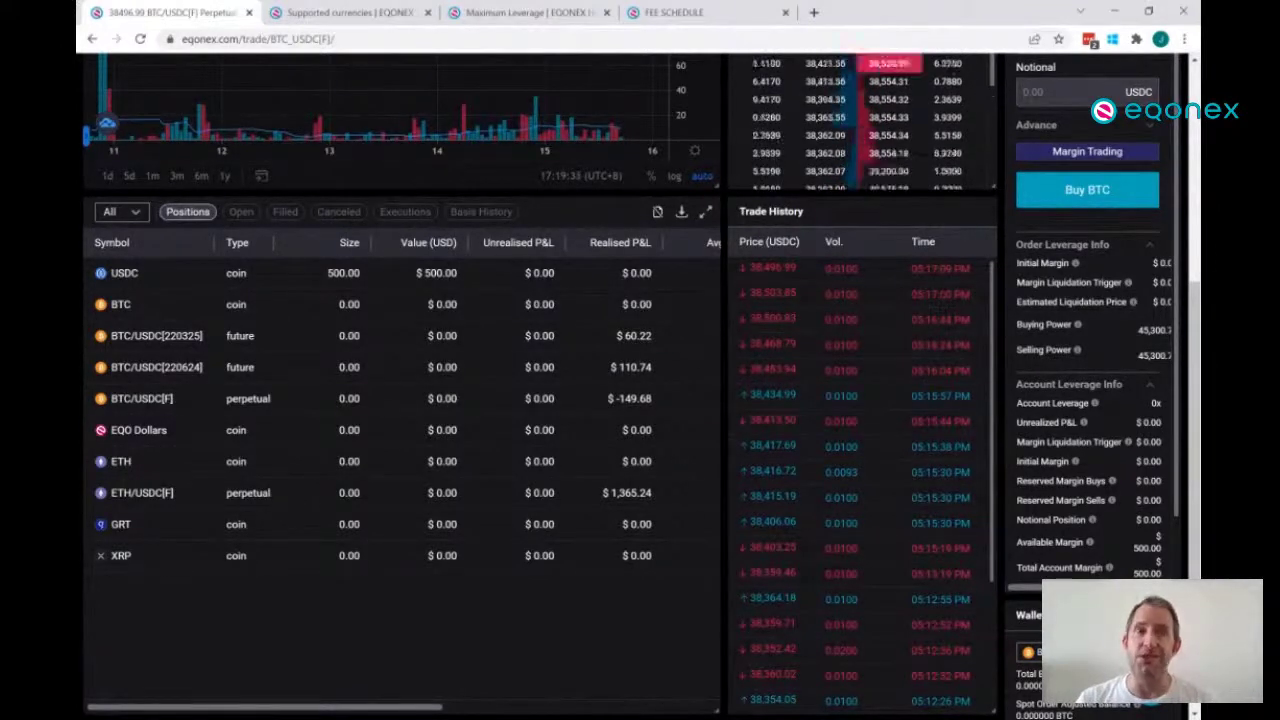
scroll(860, 120, down, 3)
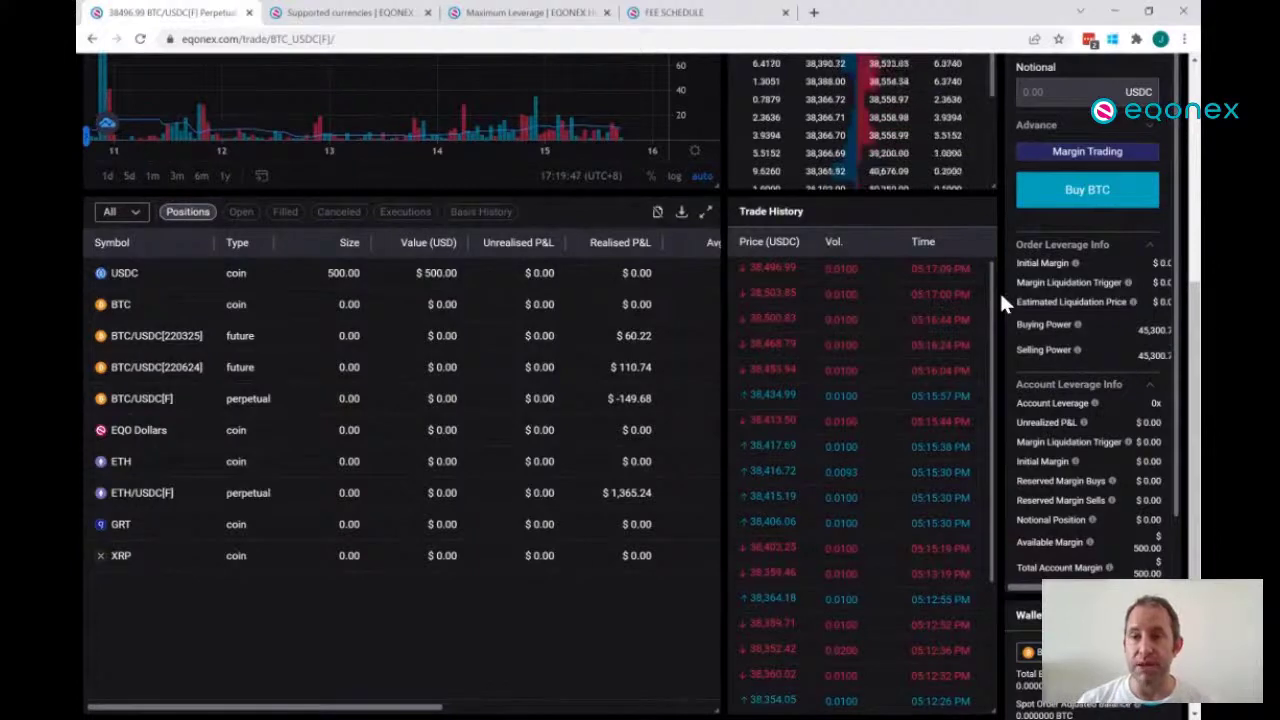
scroll(1001, 298, up, 3)
scroll(999, 290, up, 4)
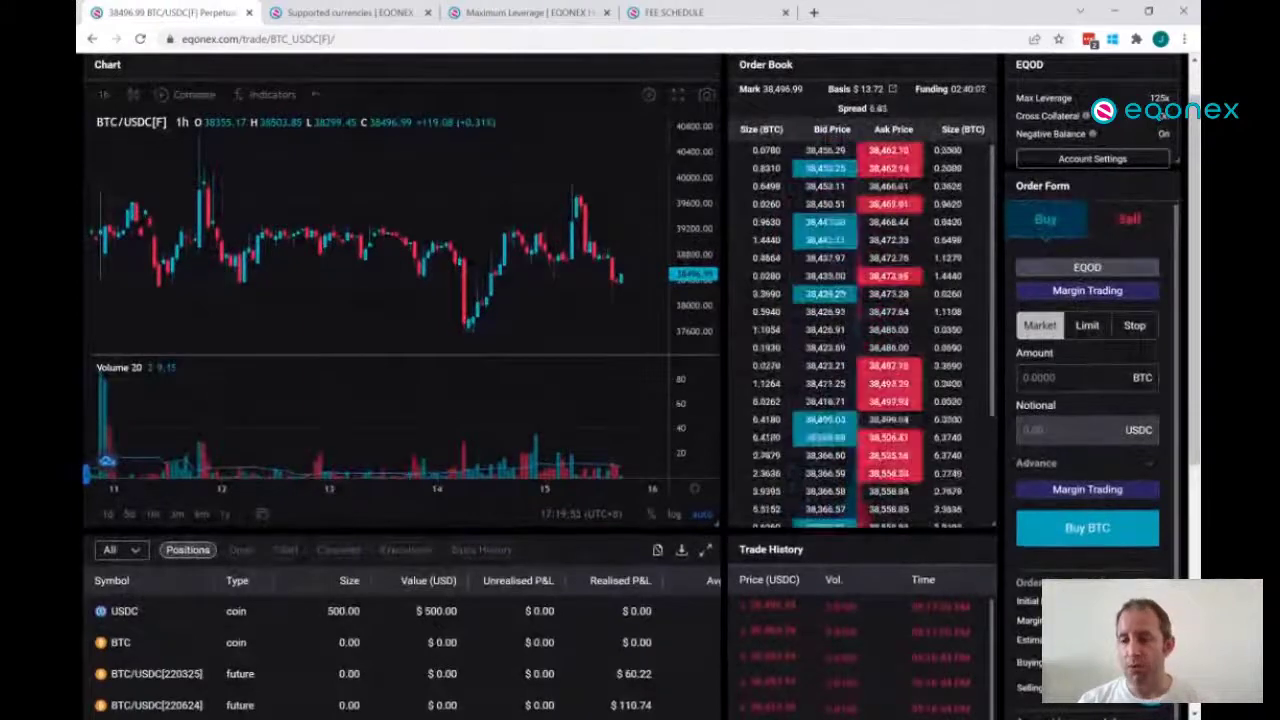
scroll(1087, 350, down, 1)
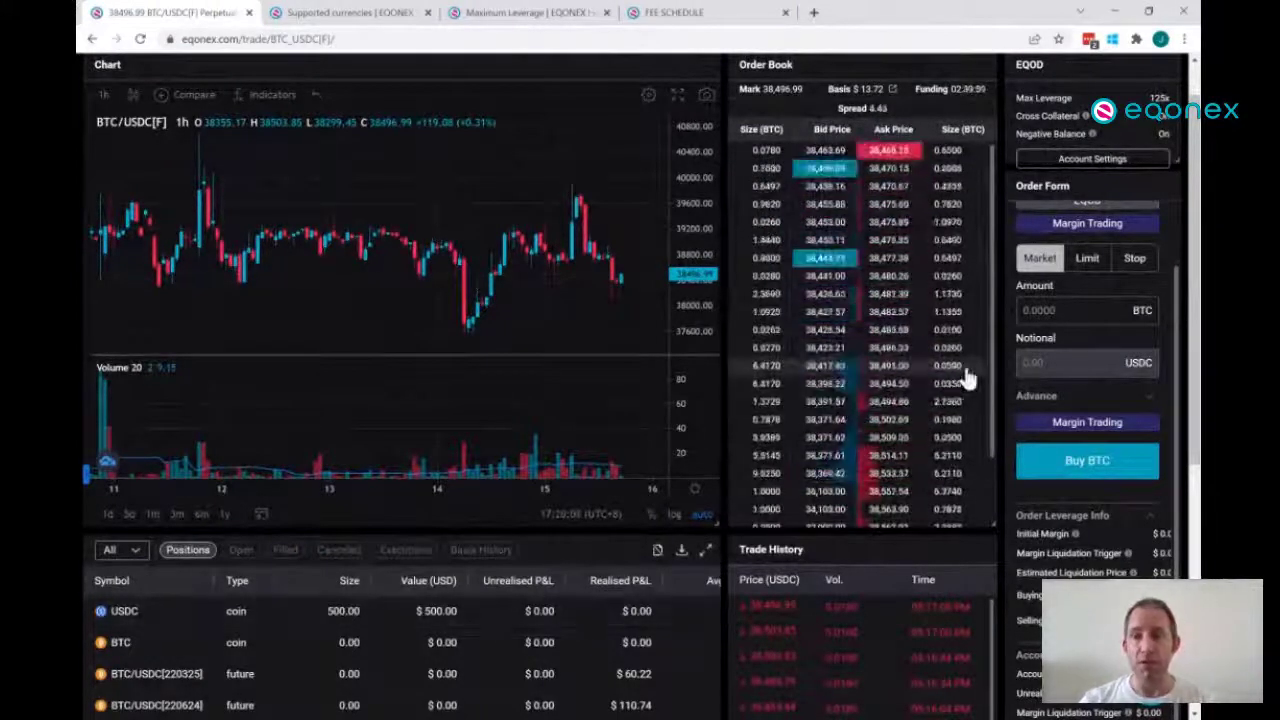
scroll(999, 365, up, 1)
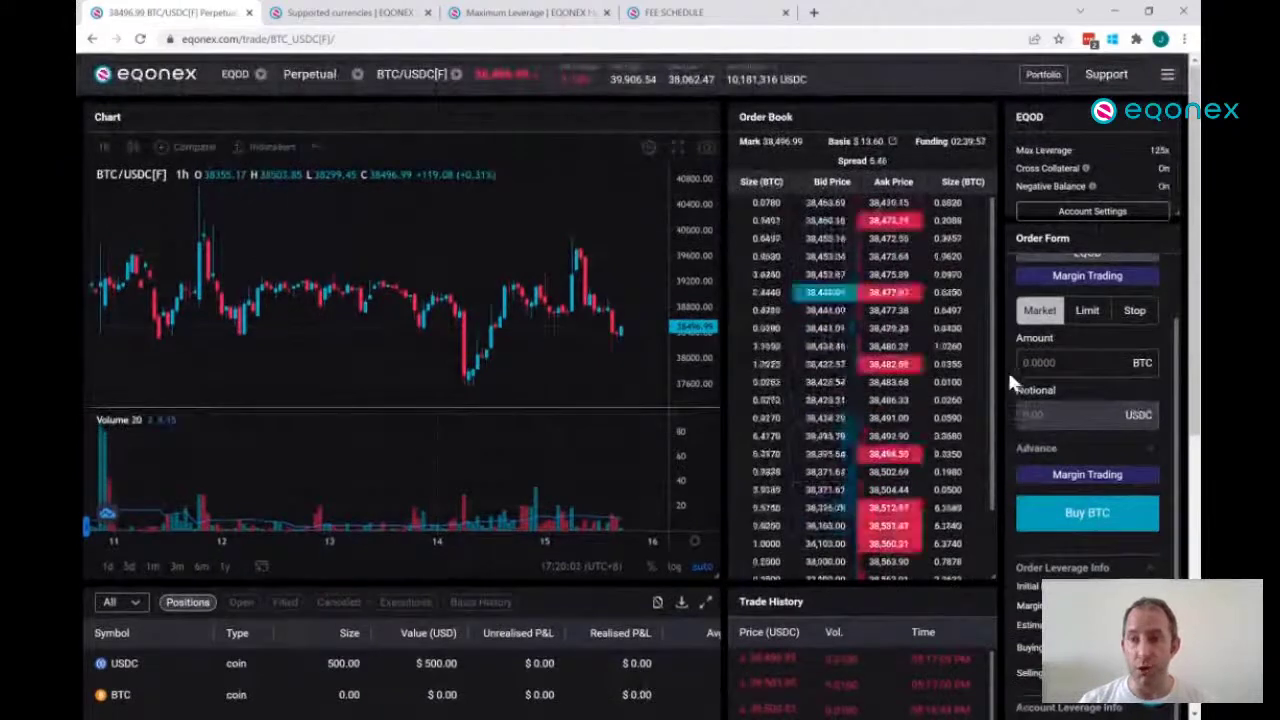
- Set the perpetual market buy amount to 1 BTC and review the order's margin, liquidation price and buying power
scroll(1007, 368, up, 1)
text(1)
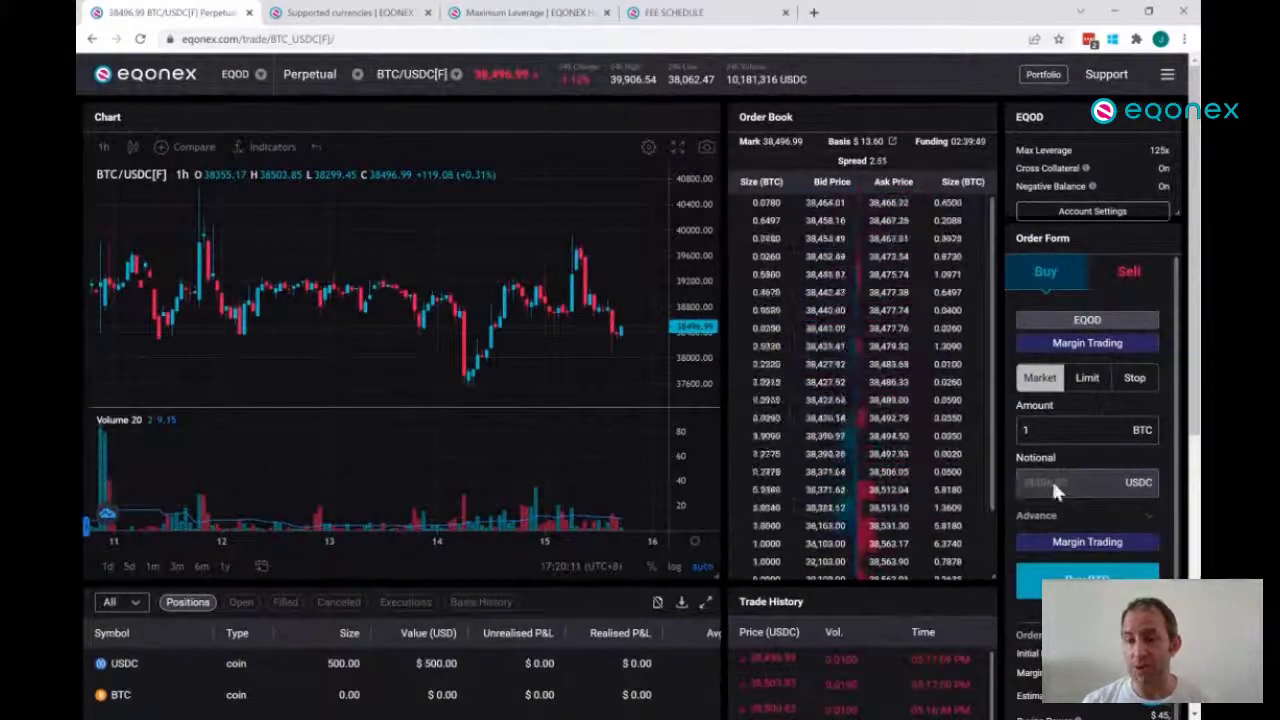
scroll(1003, 490, down, 2)
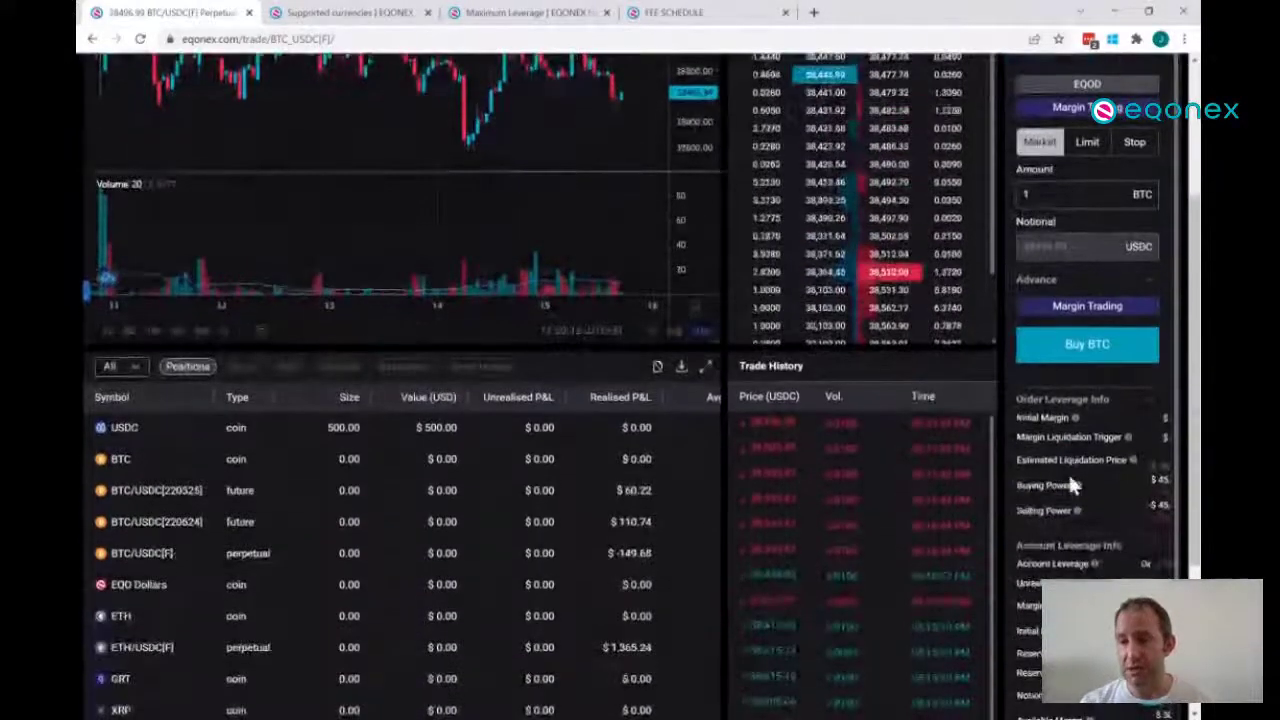
scroll(1068, 472, right, 2)
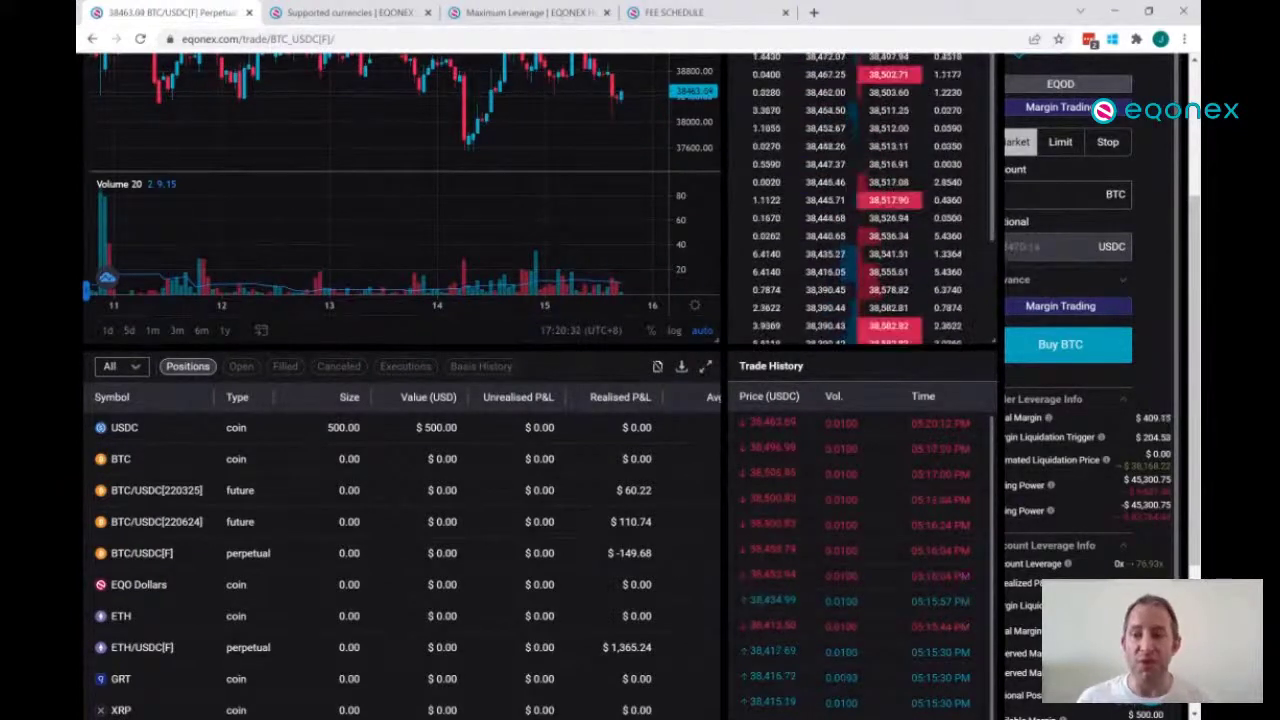
scroll(640, 400, up, 3)
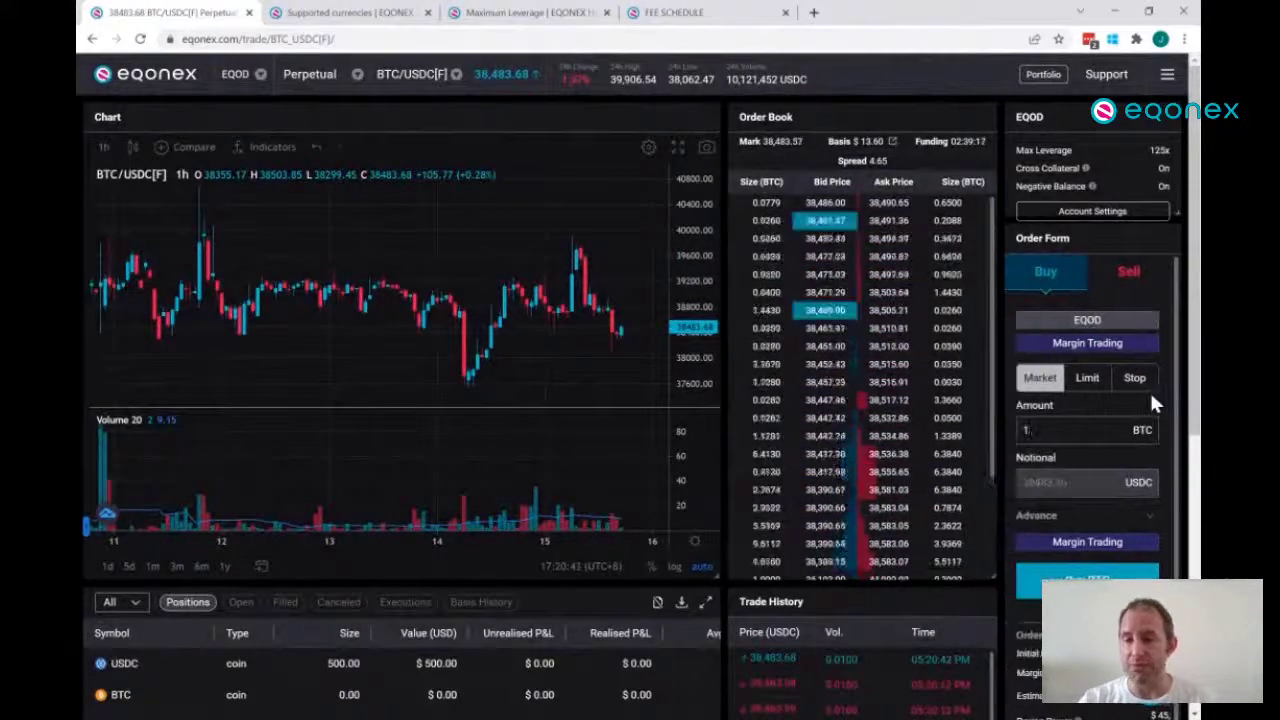
- Place a perpetual limit buy order for 1 BTC at a limit price of 38300 USDC
text(1)
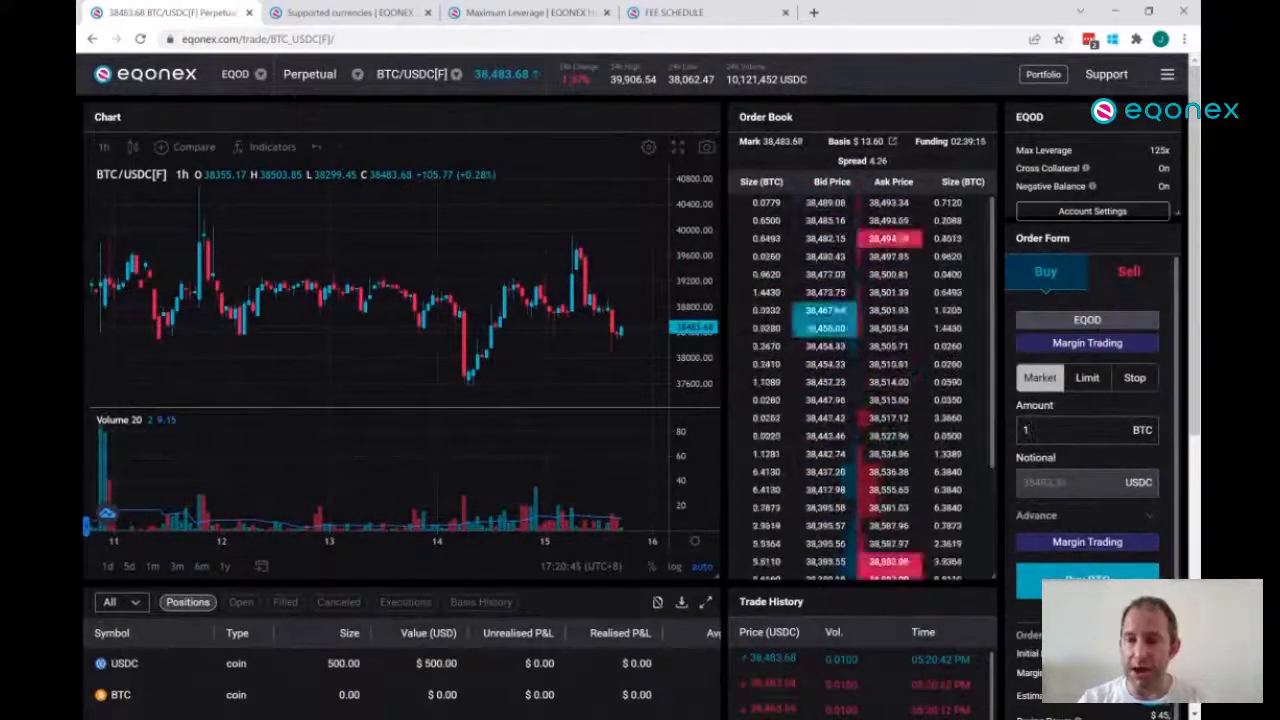
click(1086, 382)
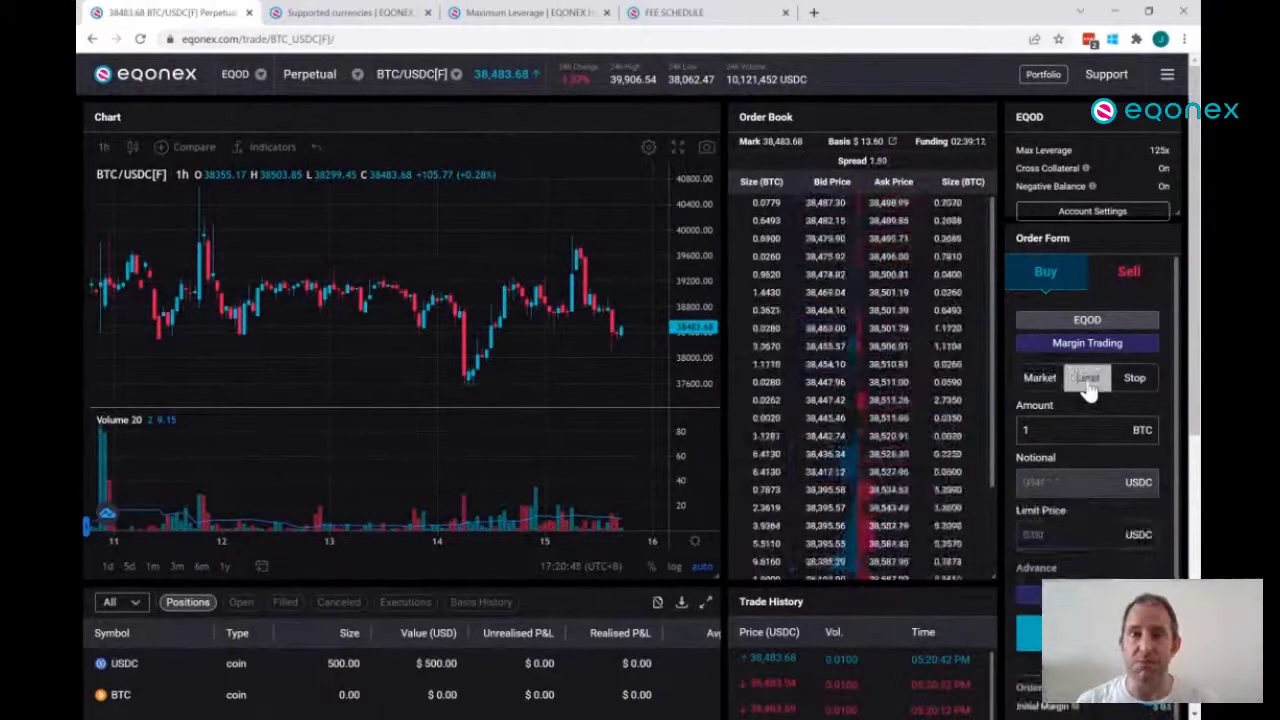
click(1040, 384)
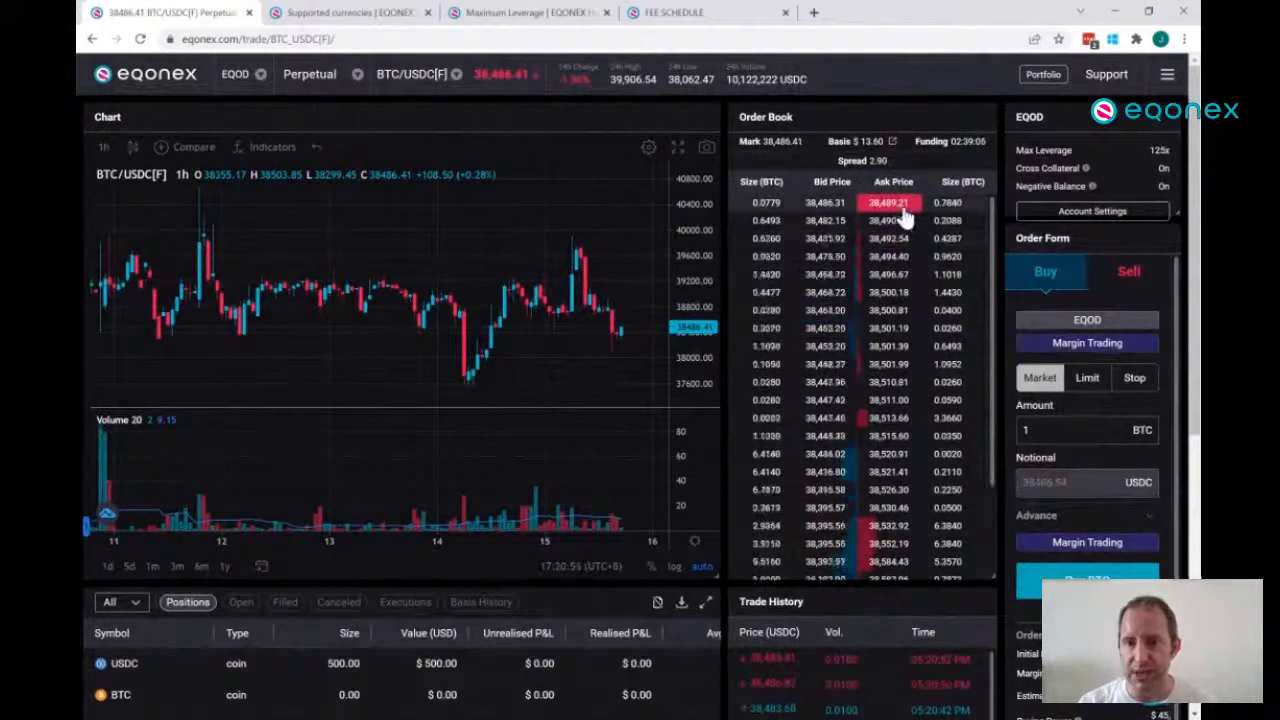
click(1093, 384)
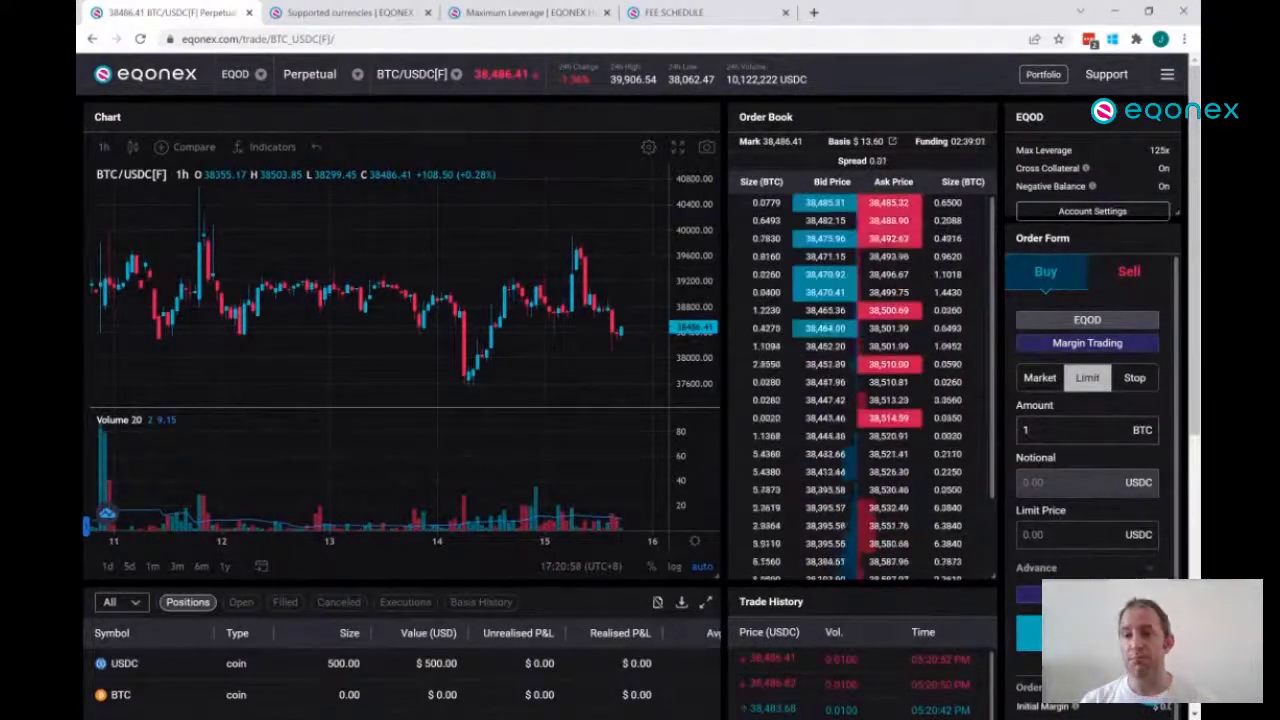
text(3)
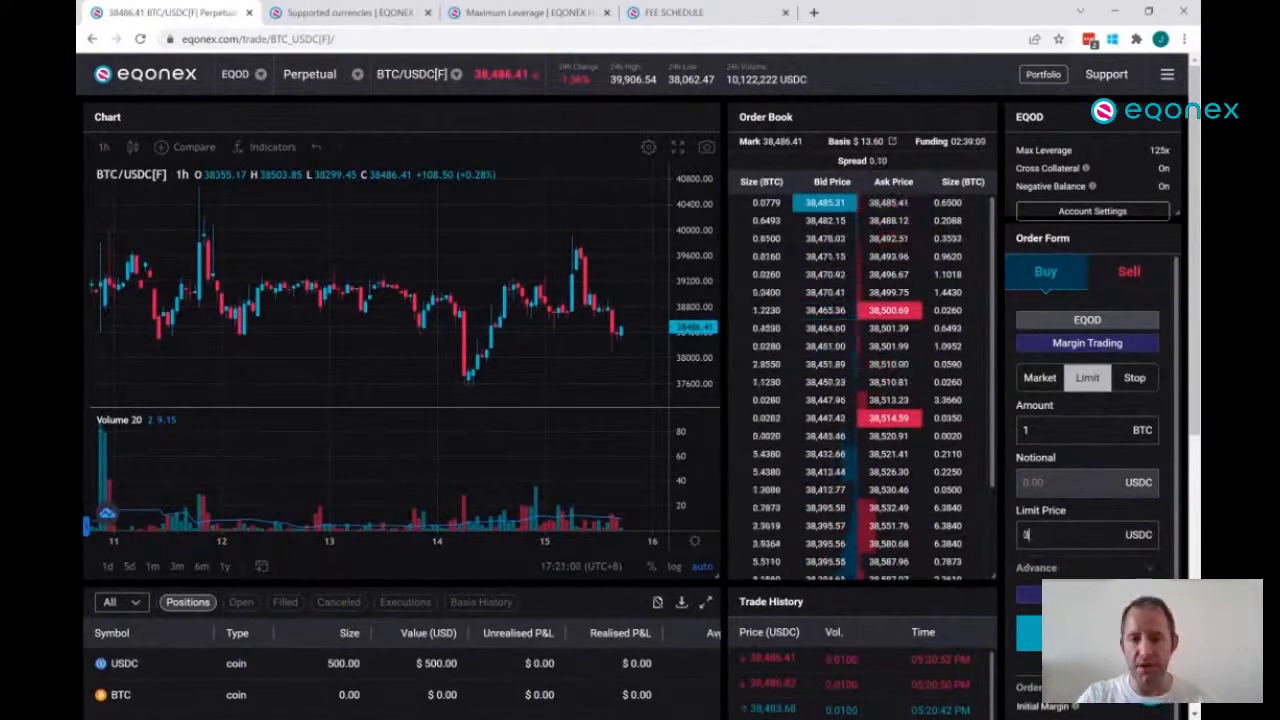
text(8)
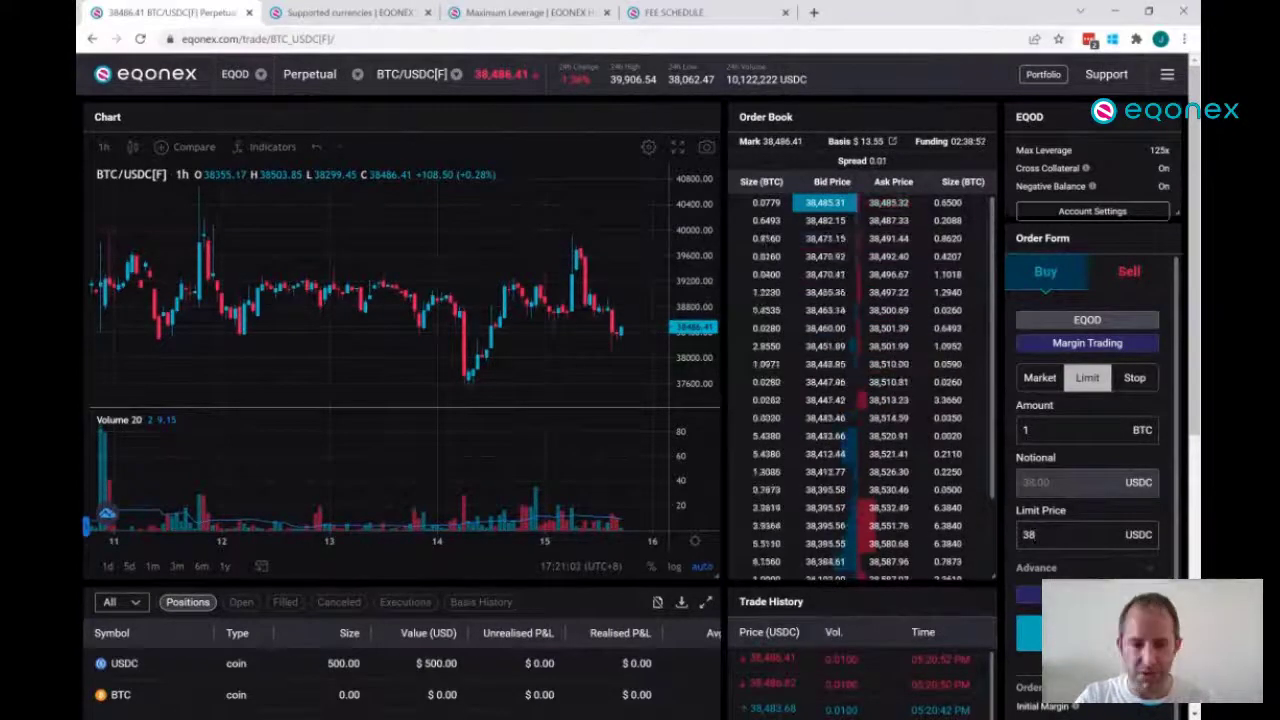
text(300)
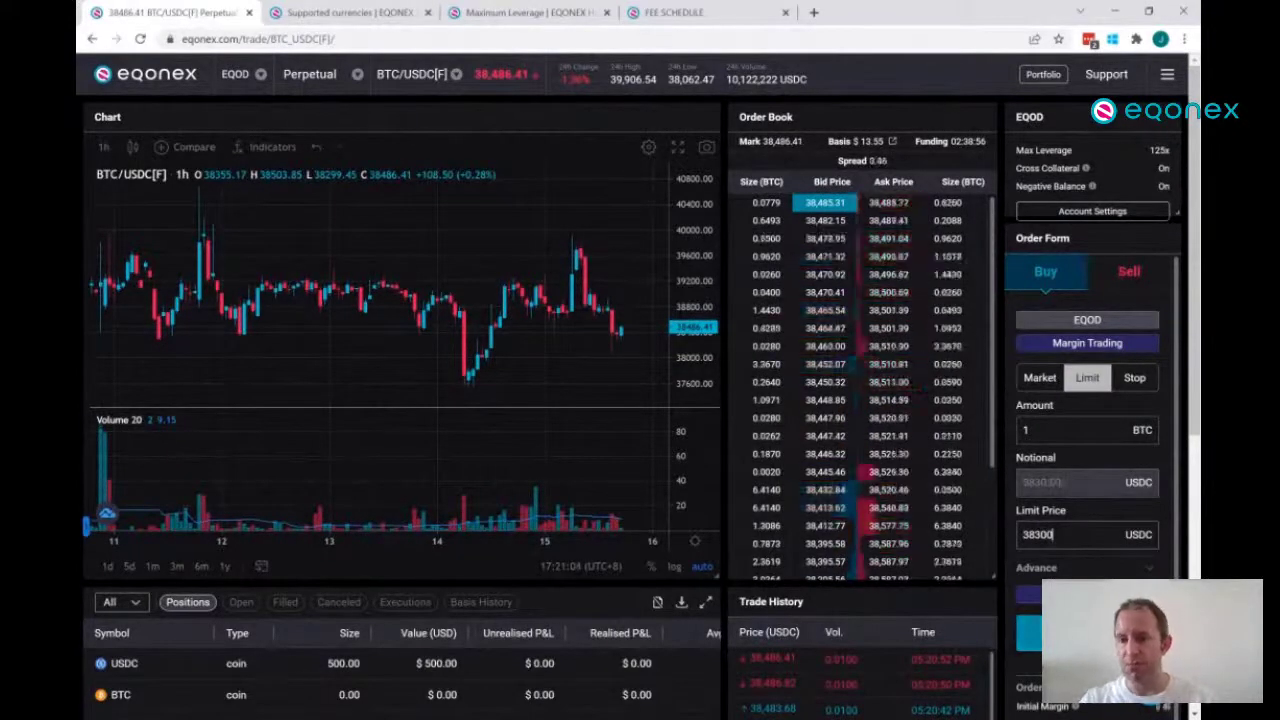
click(1087, 633)
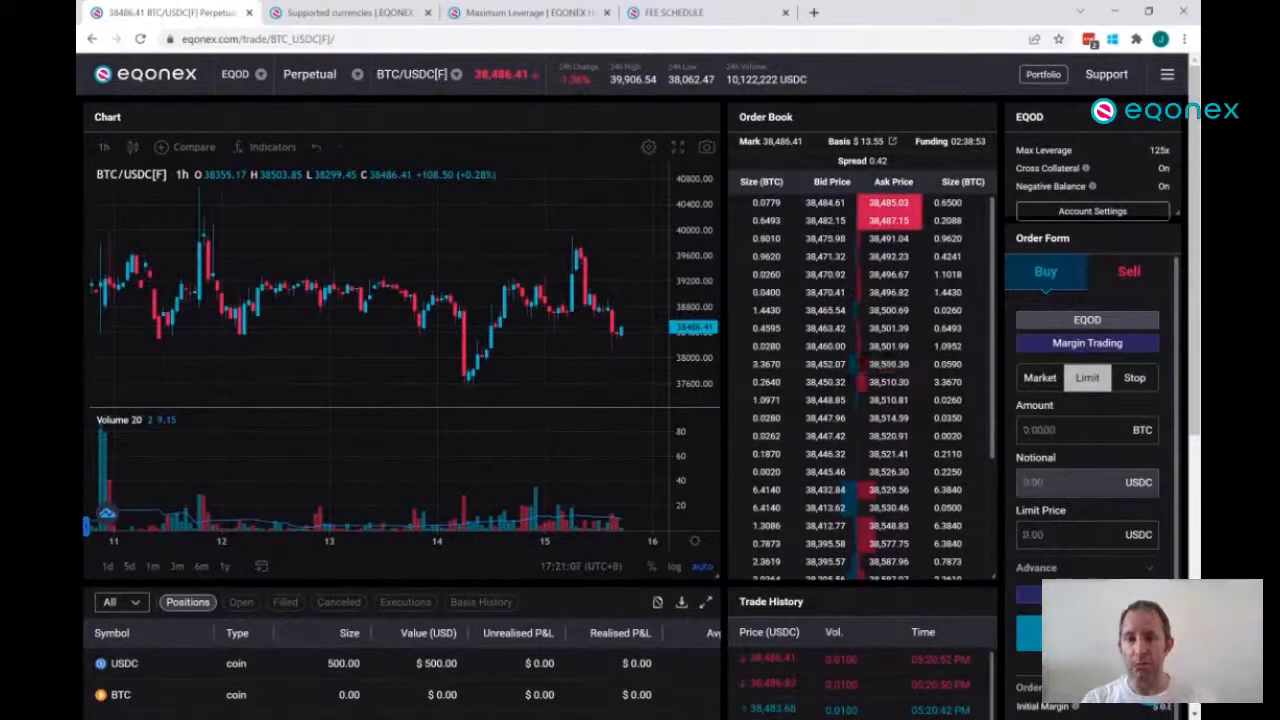
- Locate the 38,300 bid in the order book, and cancel the open 1 BTC perpetual limit buy order
scroll(872, 501, down, 2)
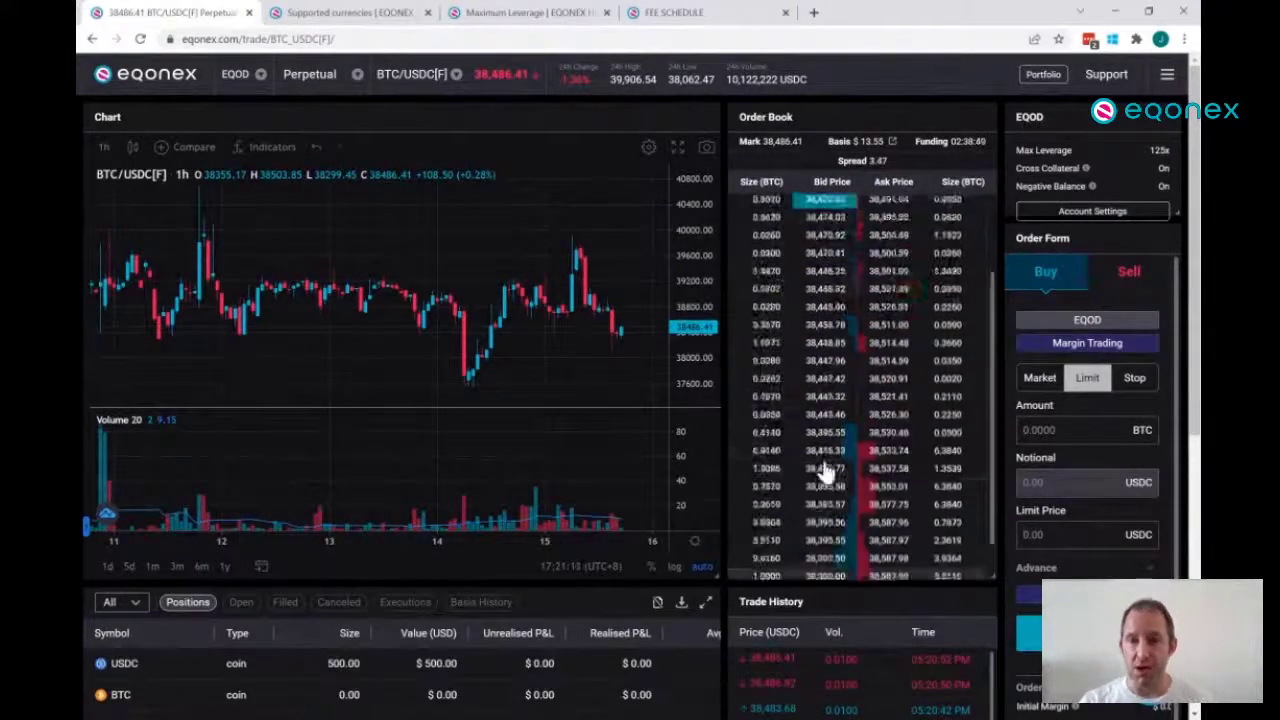
scroll(829, 471, up, 3)
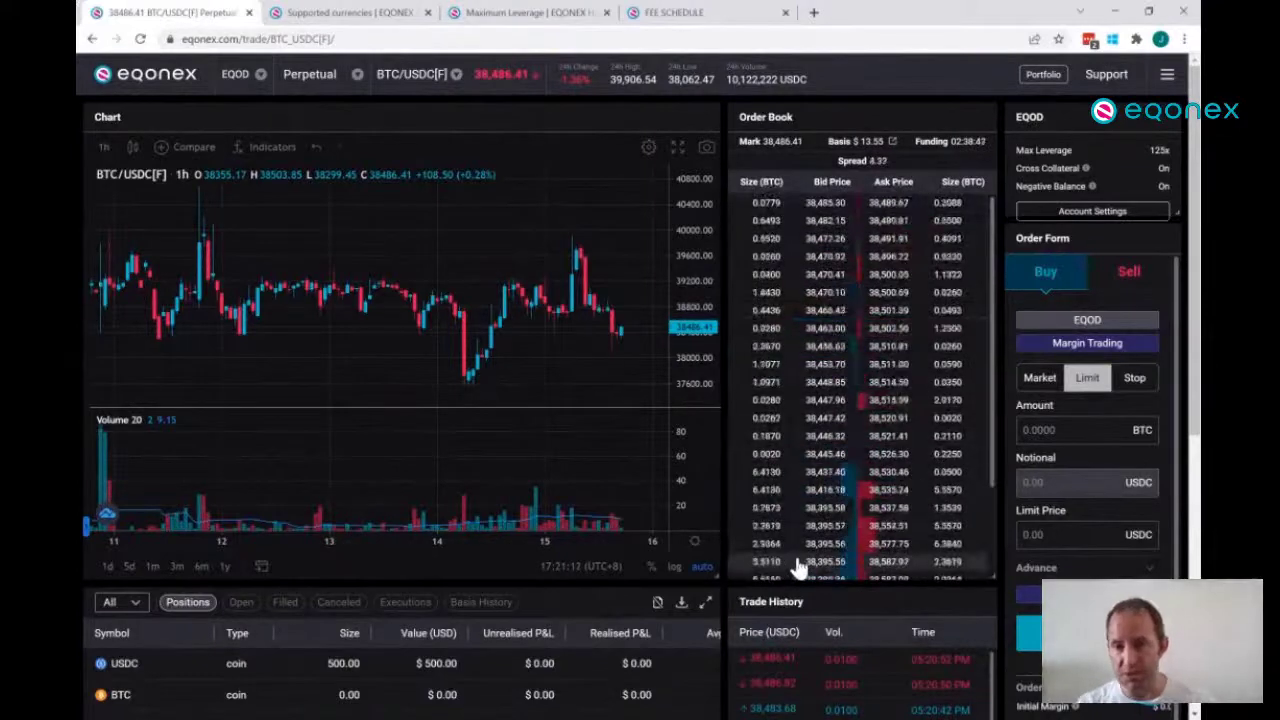
scroll(801, 405, down, 3)
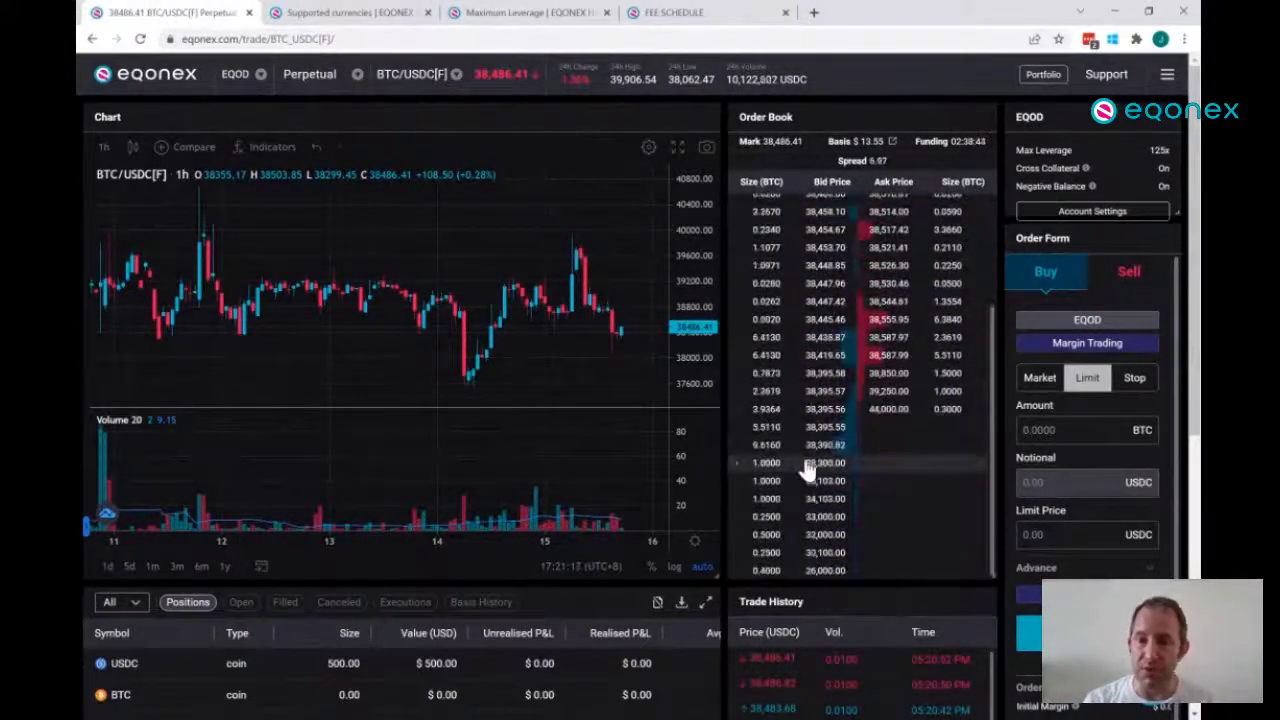
scroll(808, 472, up, 3)
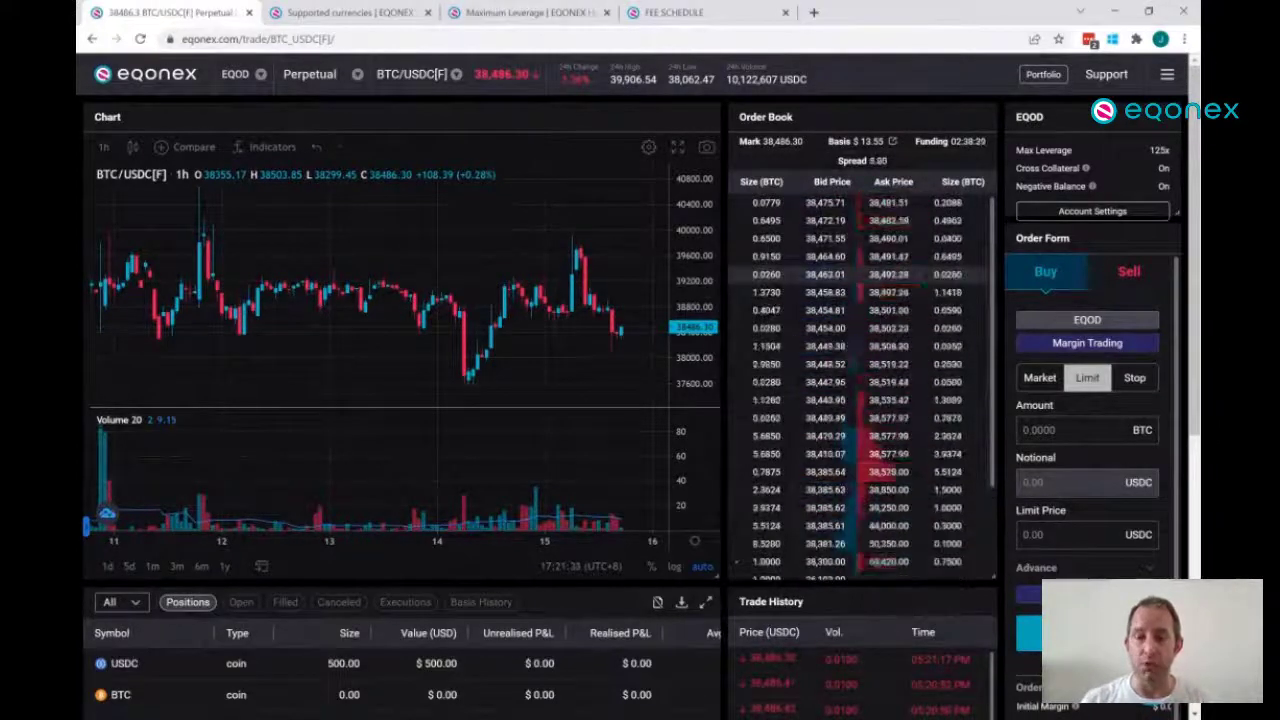
scroll(640, 380, down, 2)
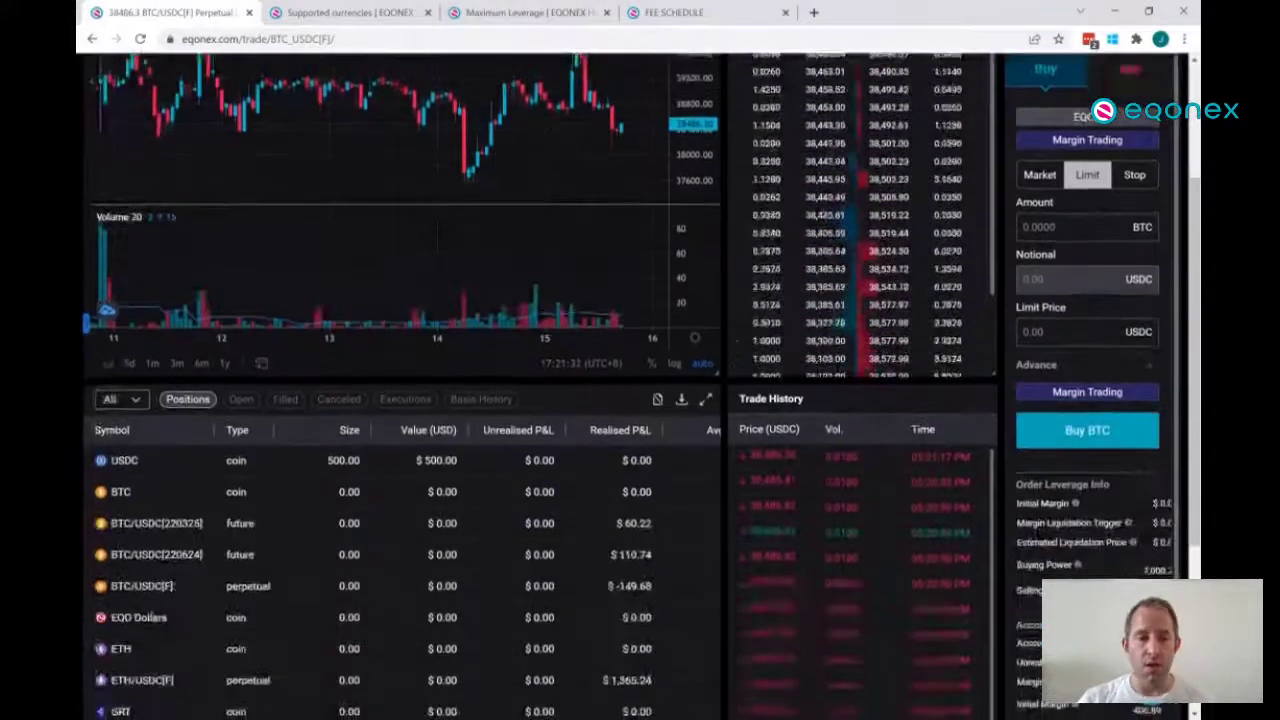
click(238, 401)
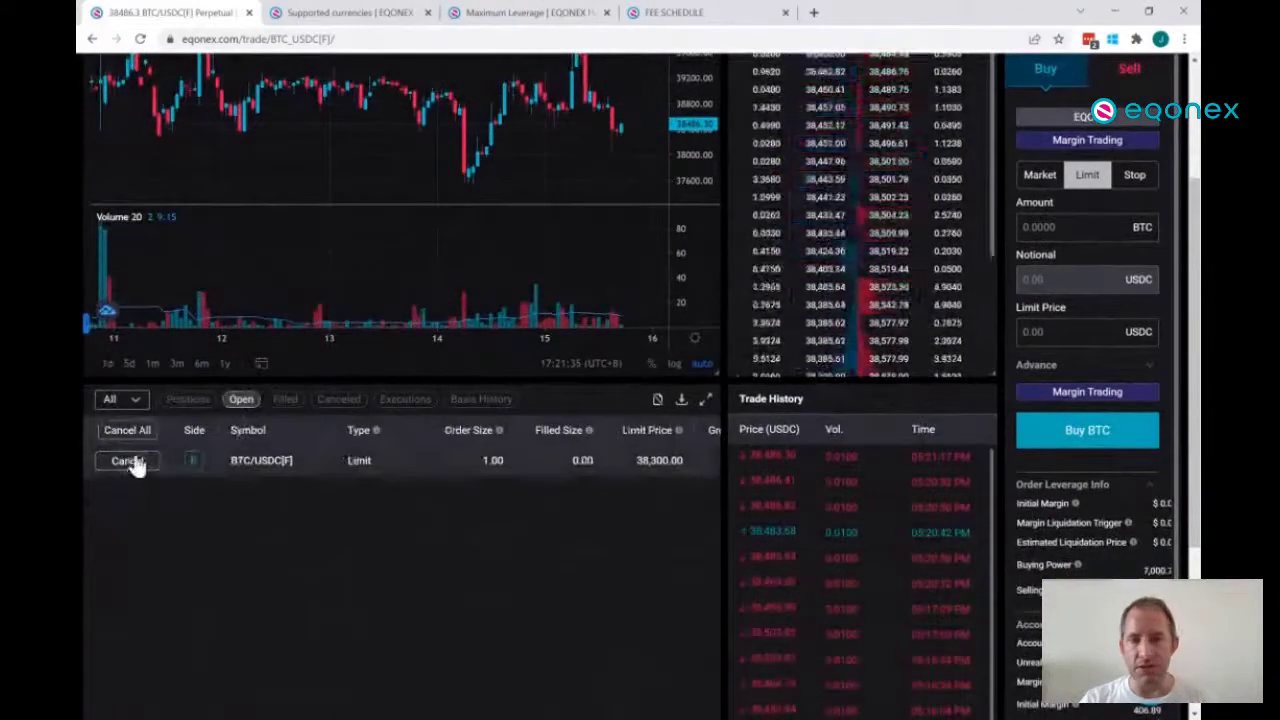
click(128, 461)
click(188, 400)
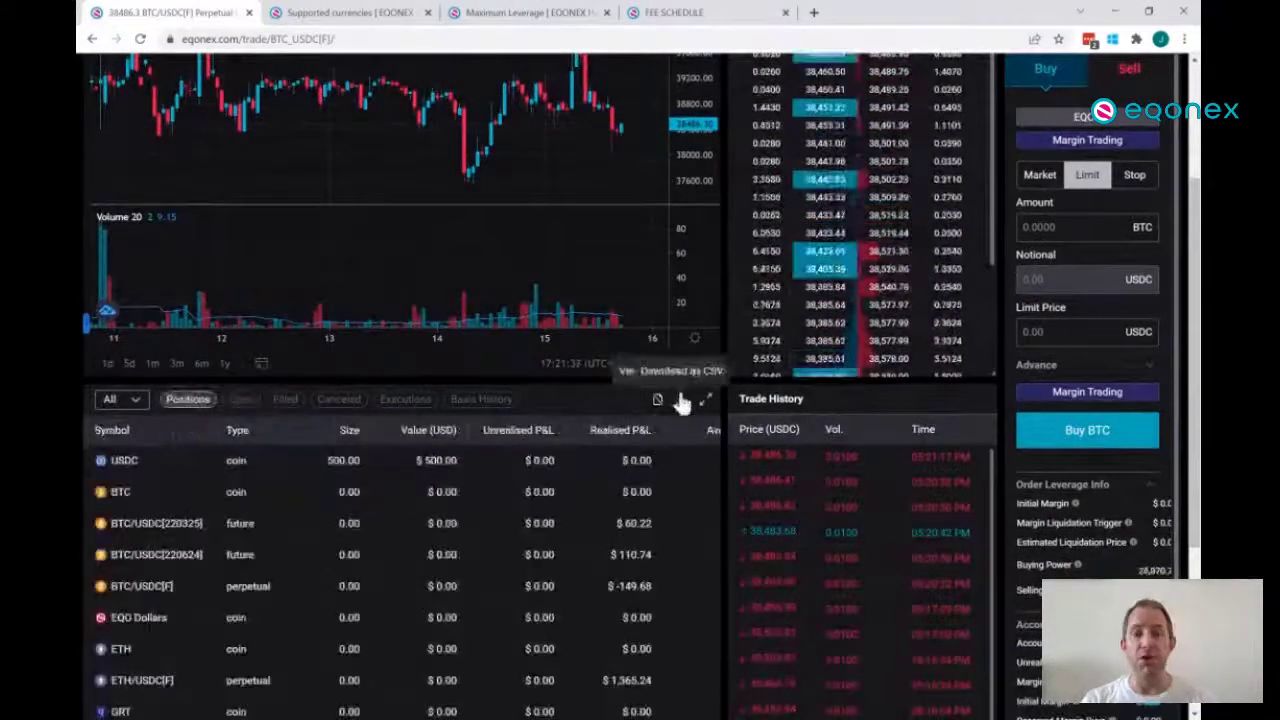
- Examine the USDC and BTC coin sizes among the EQOD account's positions
scroll(725, 401, down, 2)
scroll(726, 403, up, 3)
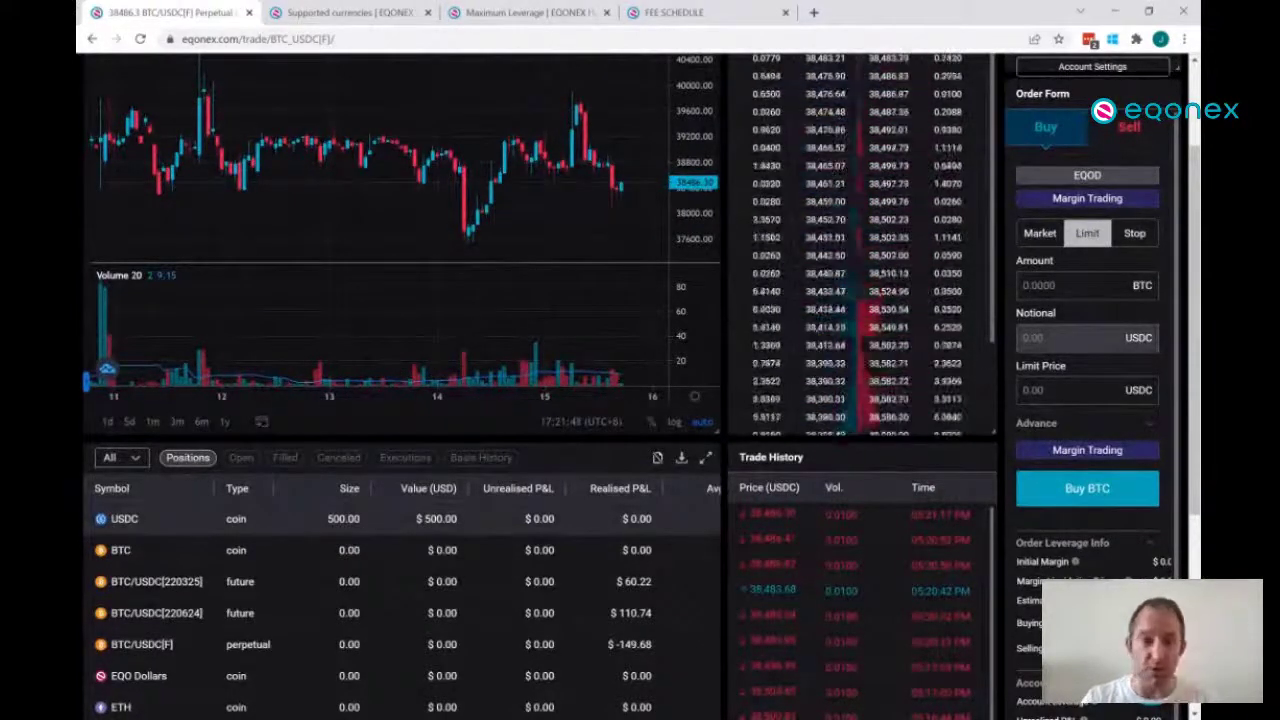
drag(324, 519, 360, 519)
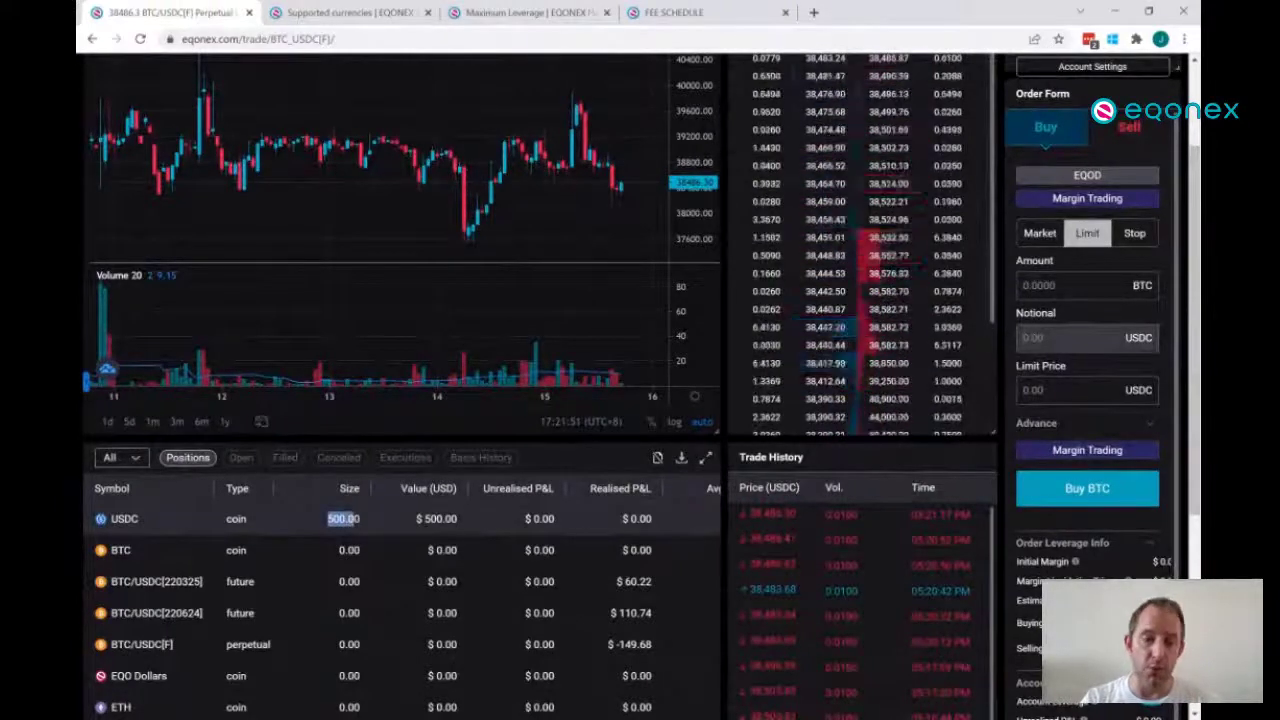
click(330, 522)
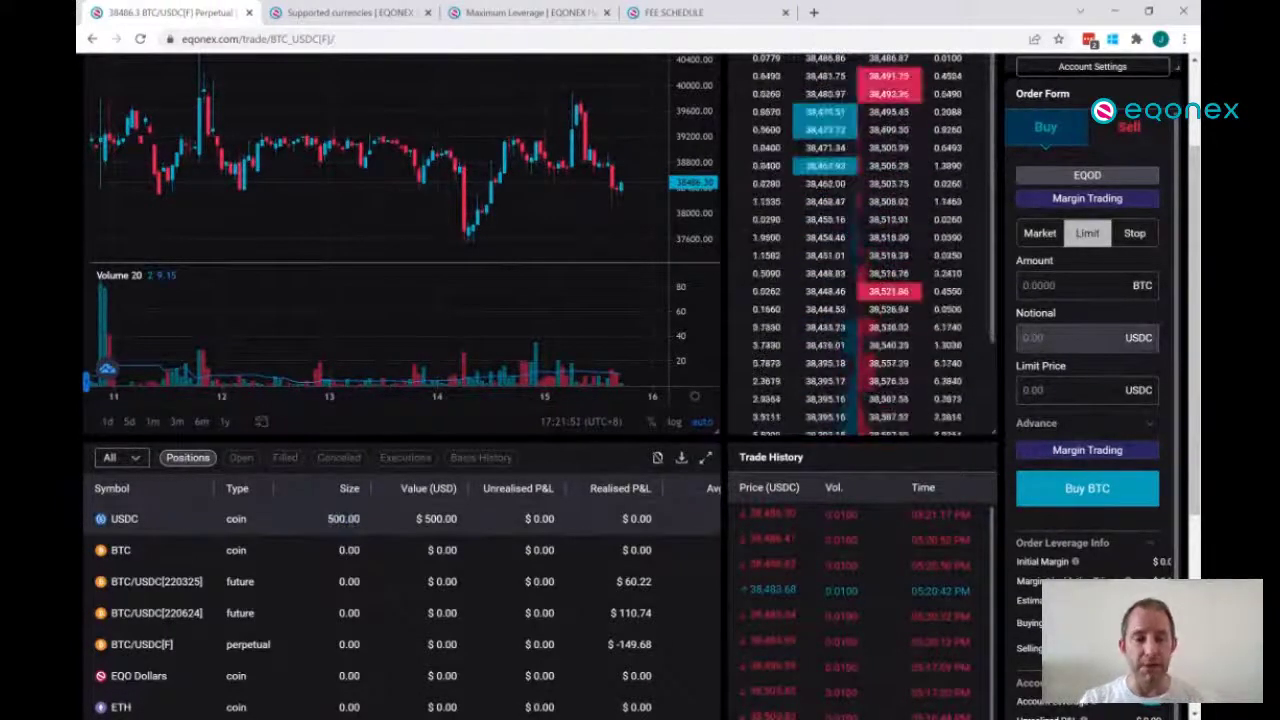
drag(338, 550, 360, 550)
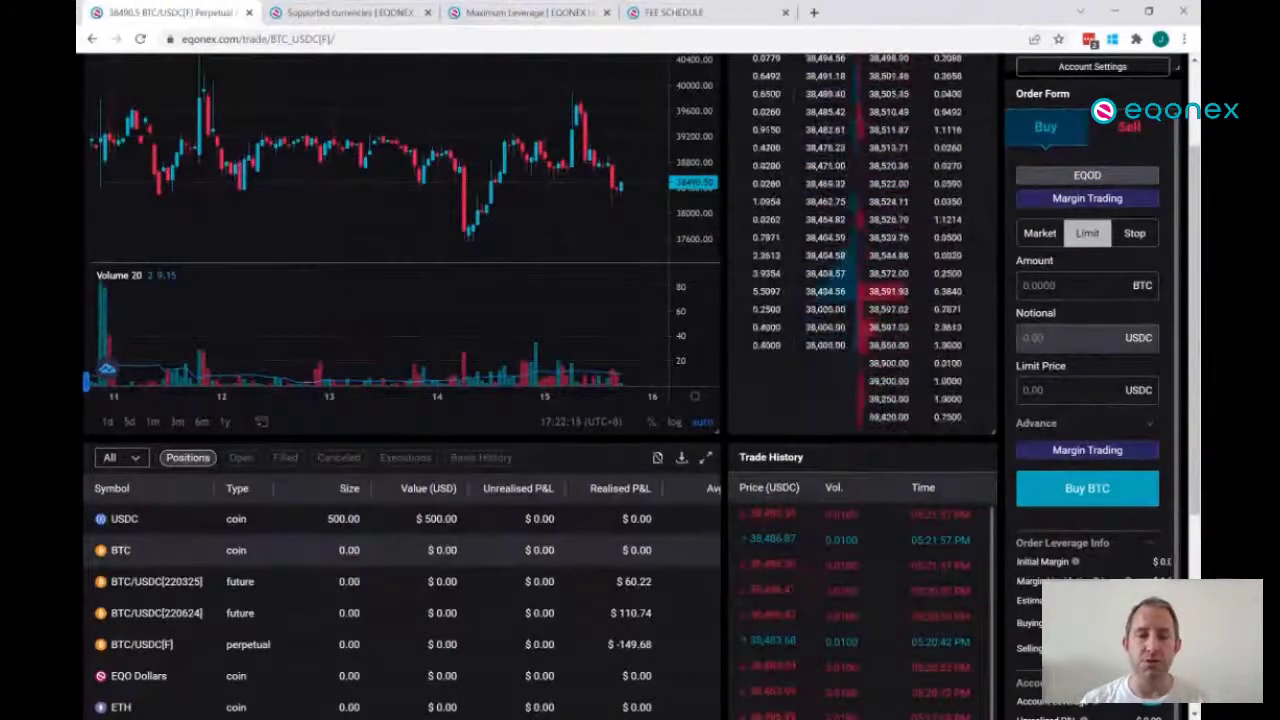
drag(325, 522, 358, 522)
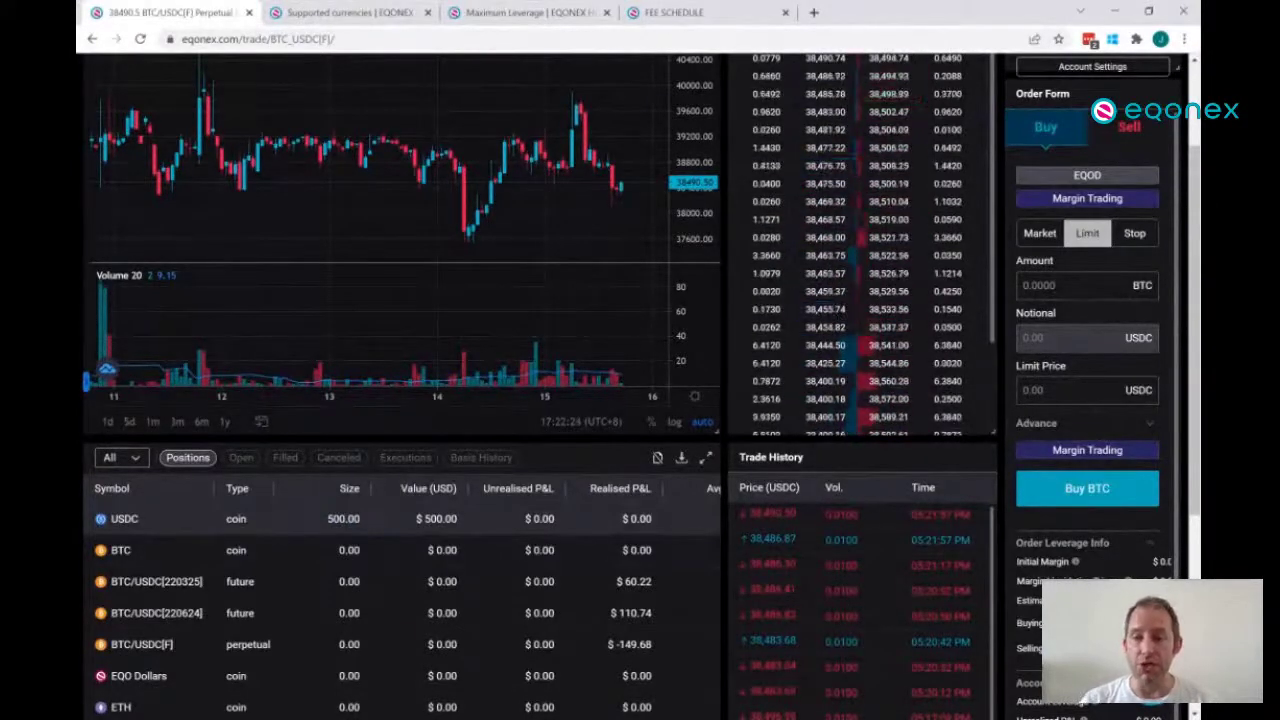
- Examine the order's buying and selling power and the account's margin liquidation trigger in the leverage information
scroll(1001, 451, down, 1)
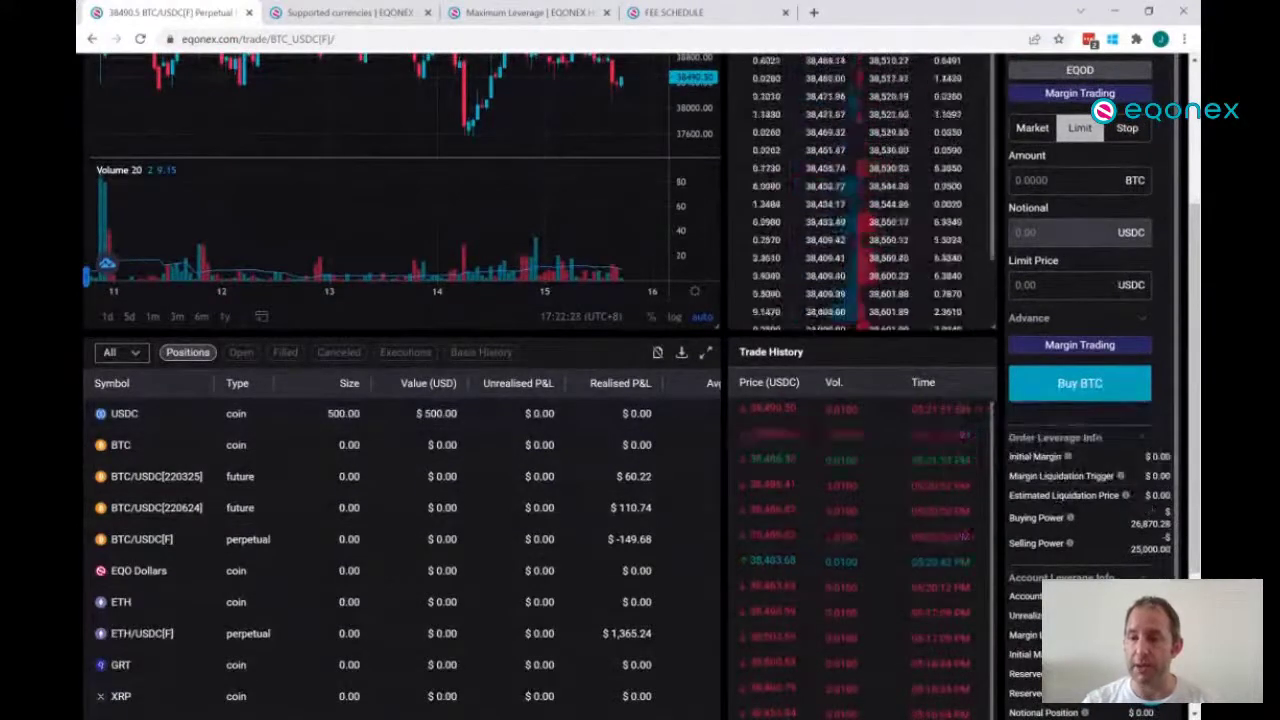
drag(1139, 493, 1180, 507)
click(1150, 556)
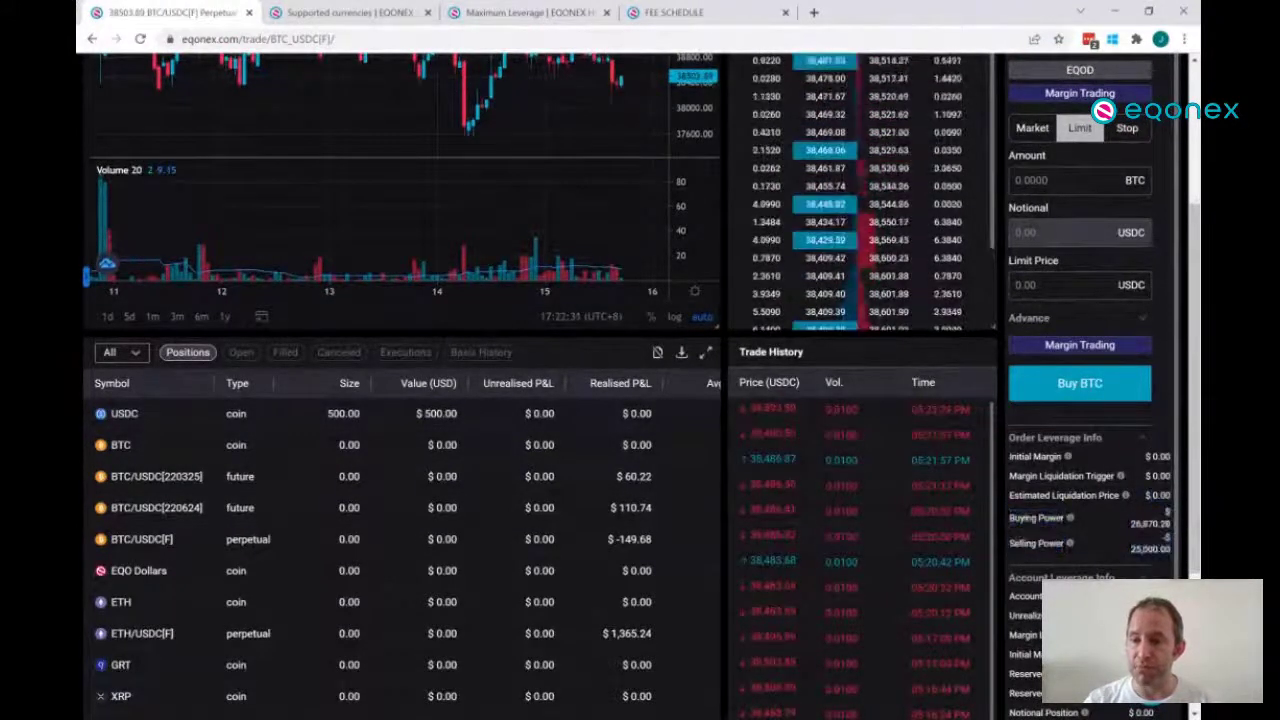
scroll(1024, 609, down, 2)
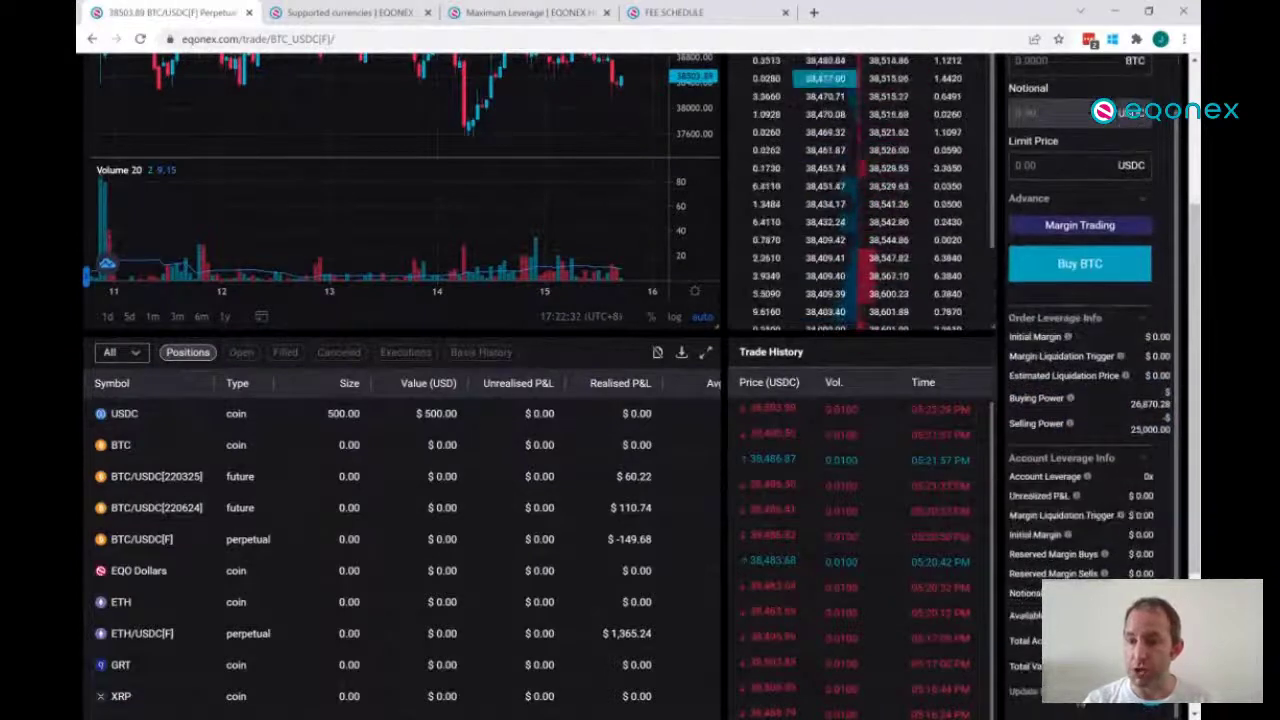
drag(1160, 670, 1163, 527)
click(1163, 527)
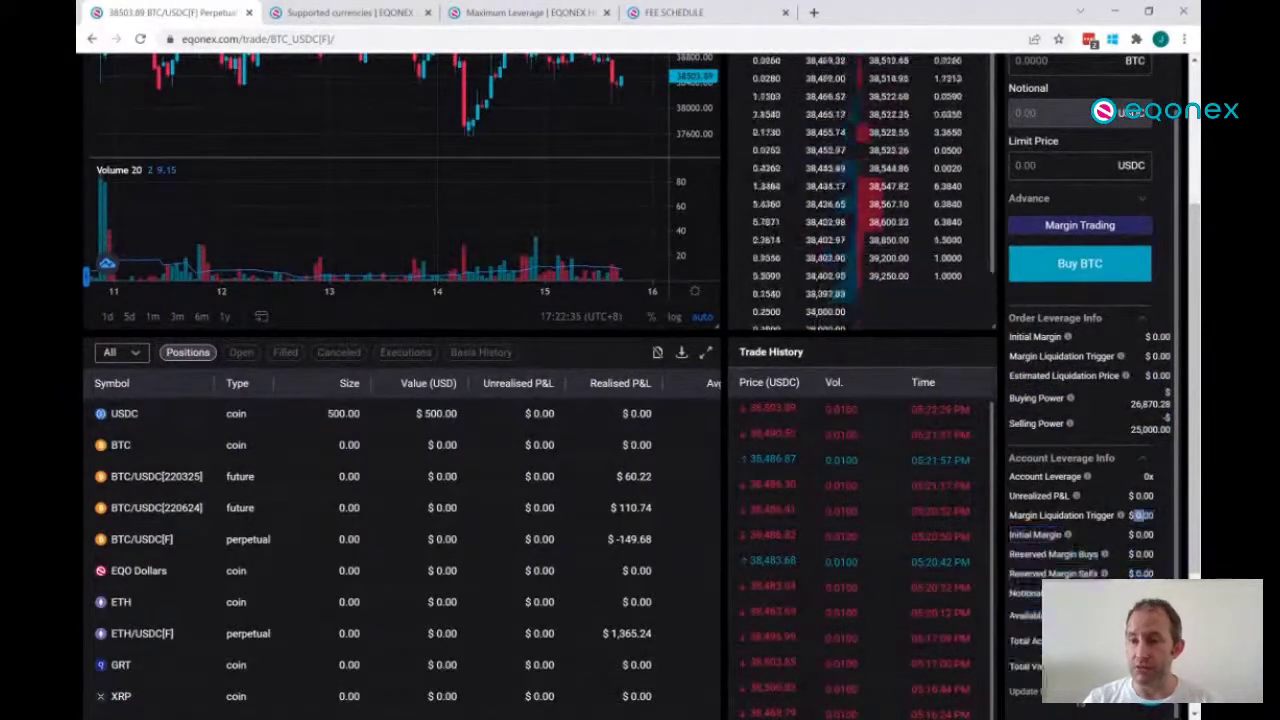
double_click(1143, 515)
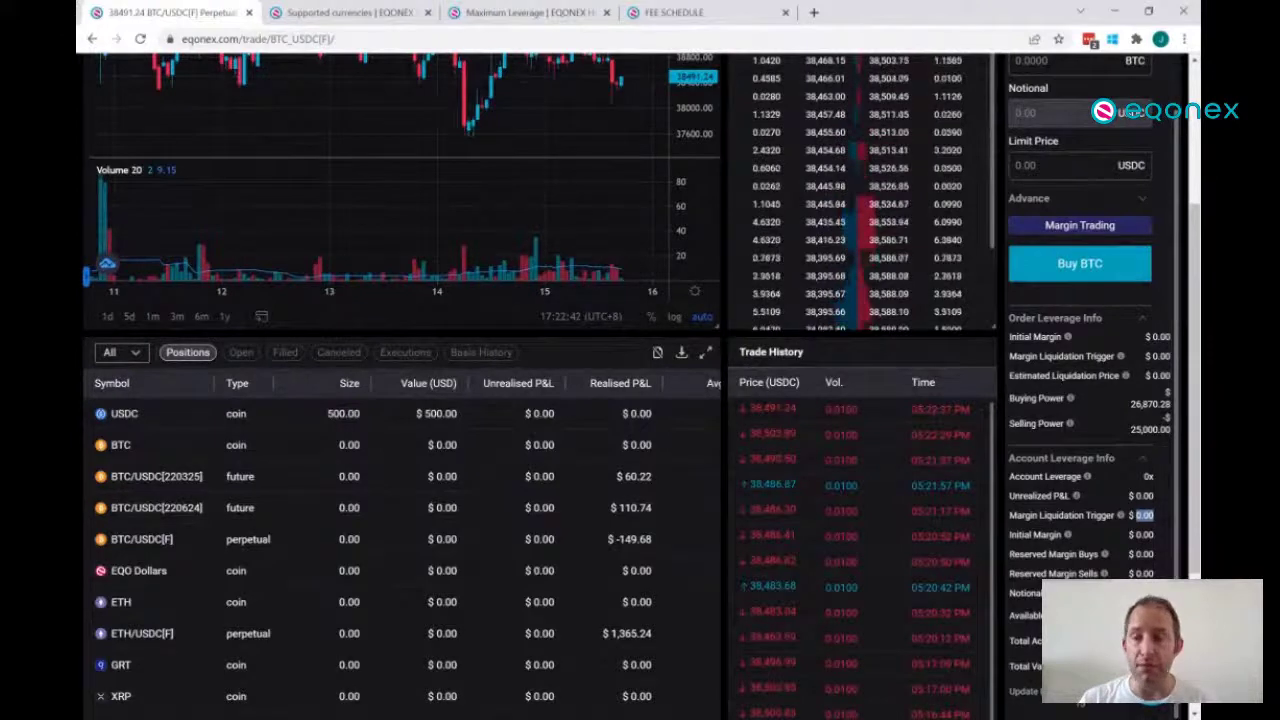
click(1143, 515)
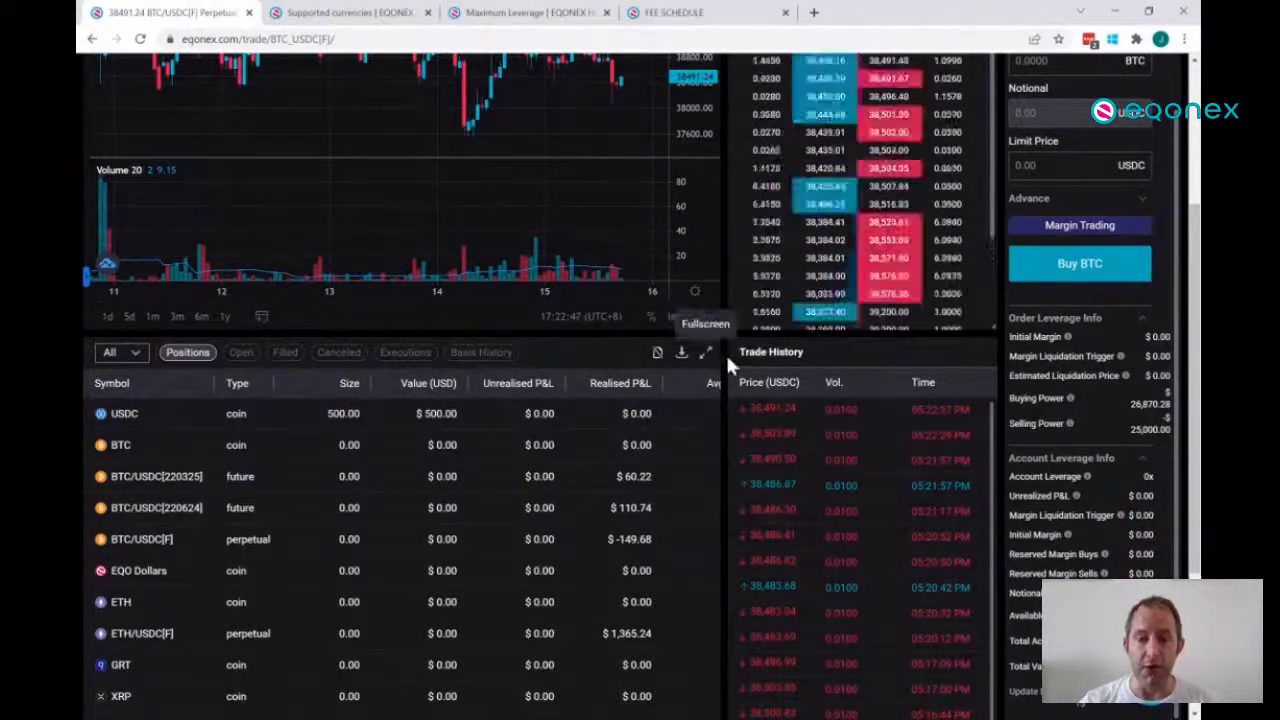
- Switch the trading account from EQOD to the main account under the holder's own name
scroll(723, 350, up, 3)
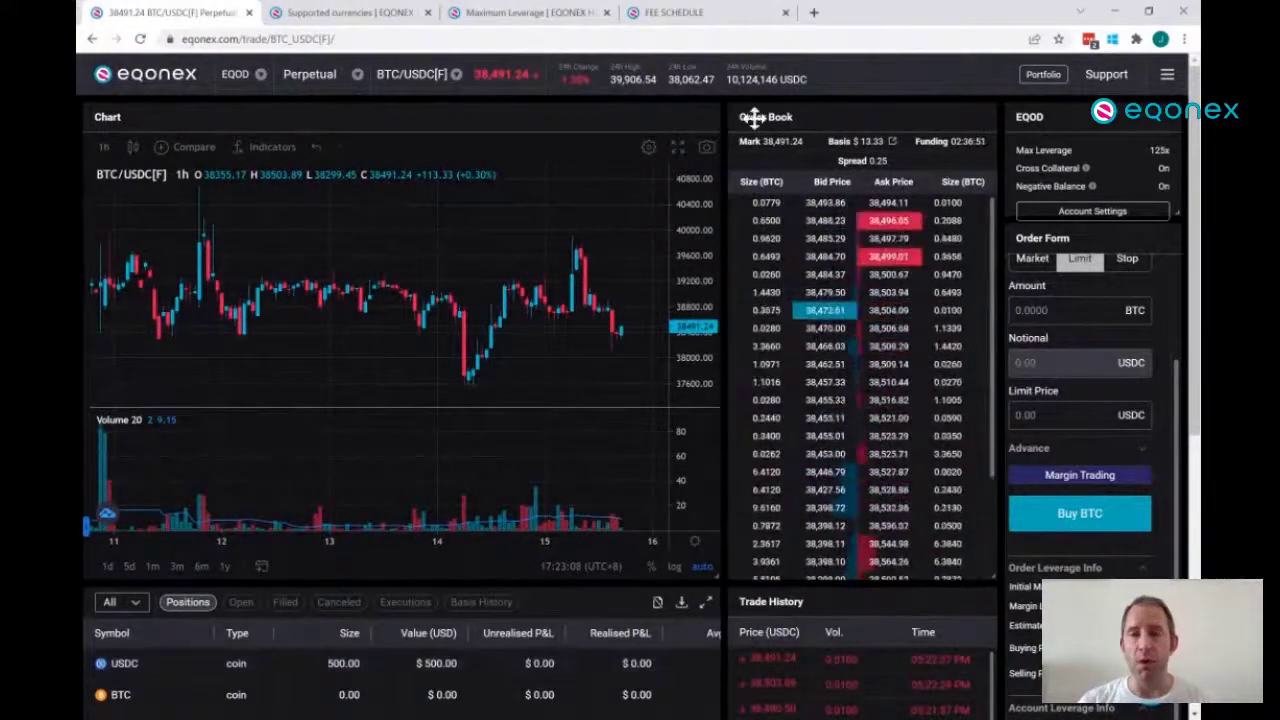
click(235, 75)
scroll(354, 143, up, 3)
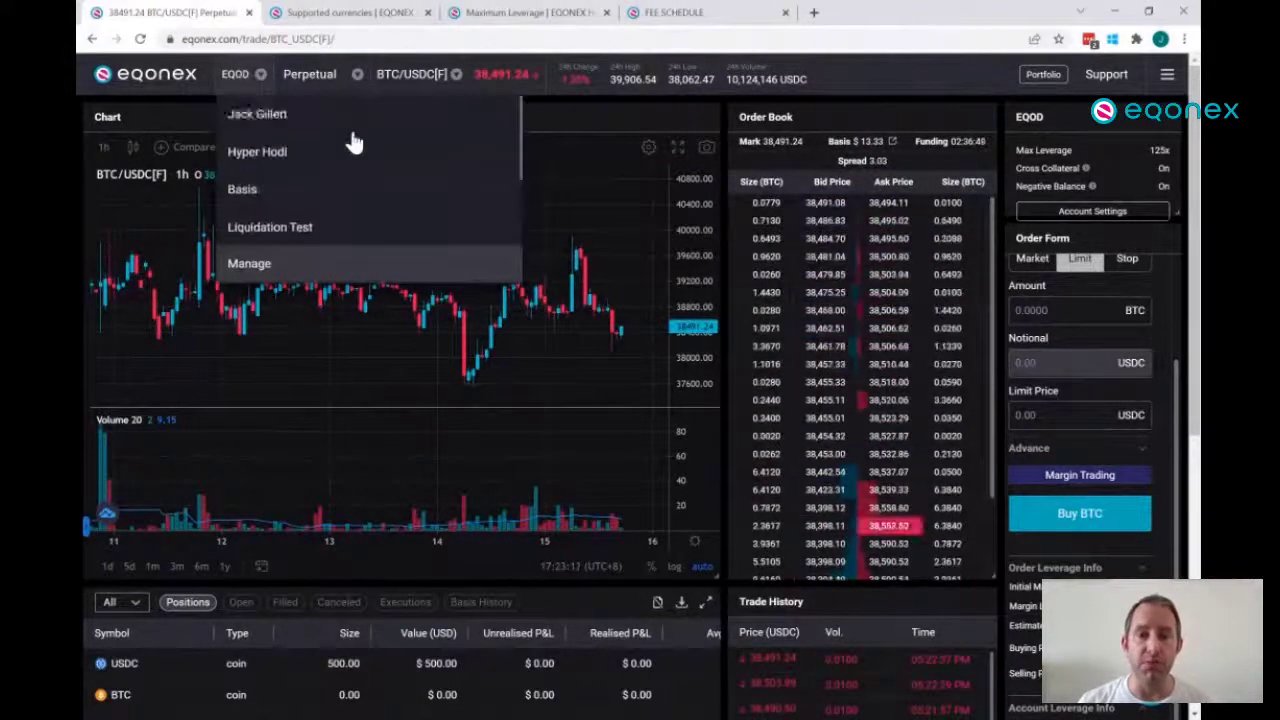
click(268, 114)
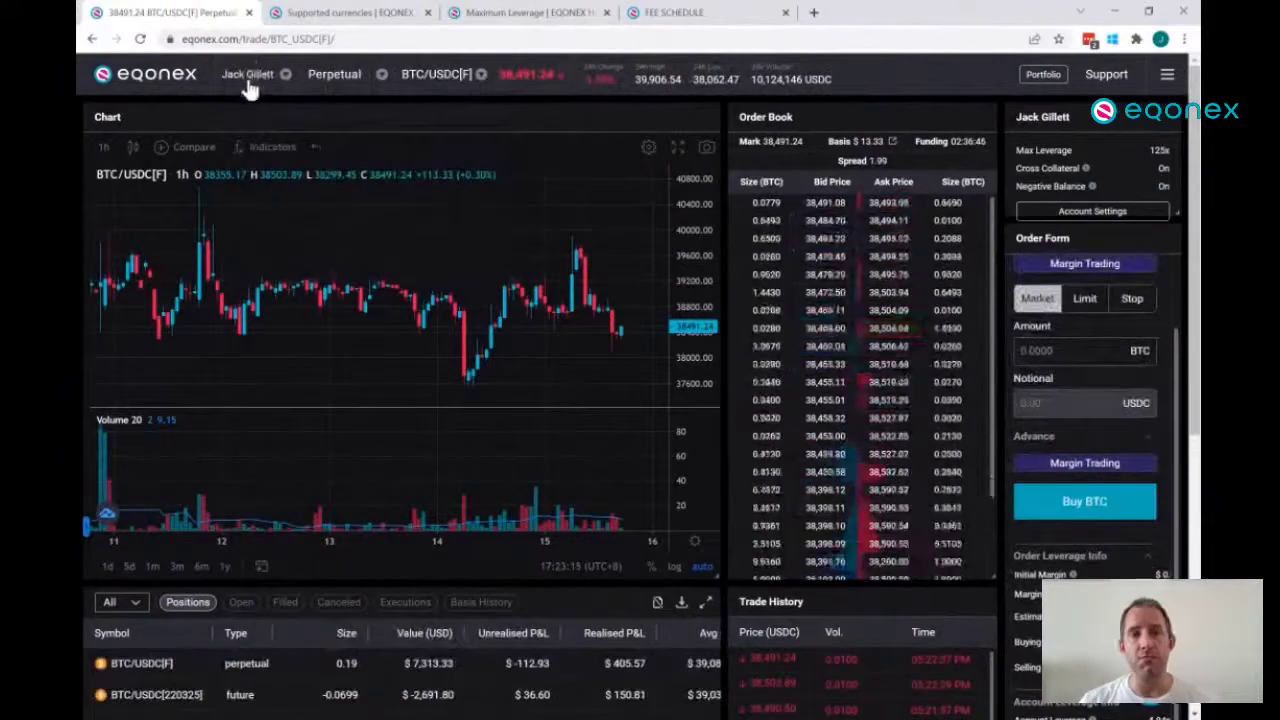
- Go to the profile's wallets and show the withdrawal page
click(1167, 74)
click(997, 225)
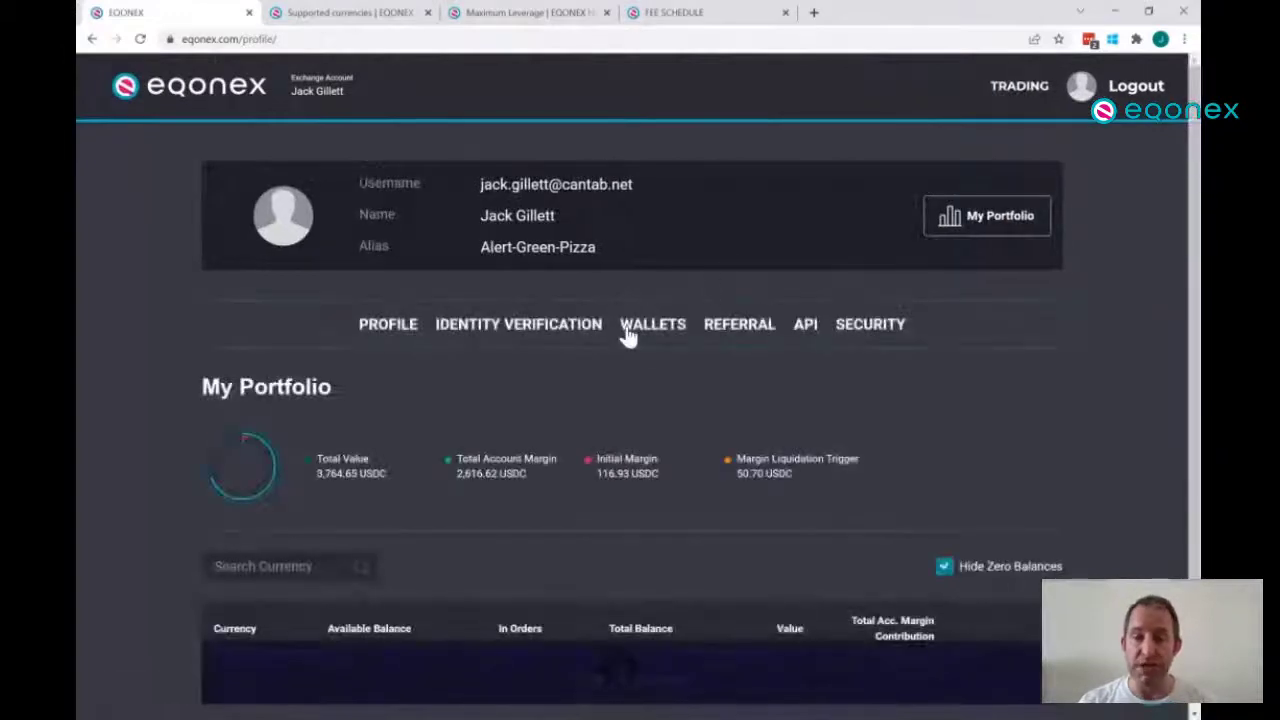
click(647, 328)
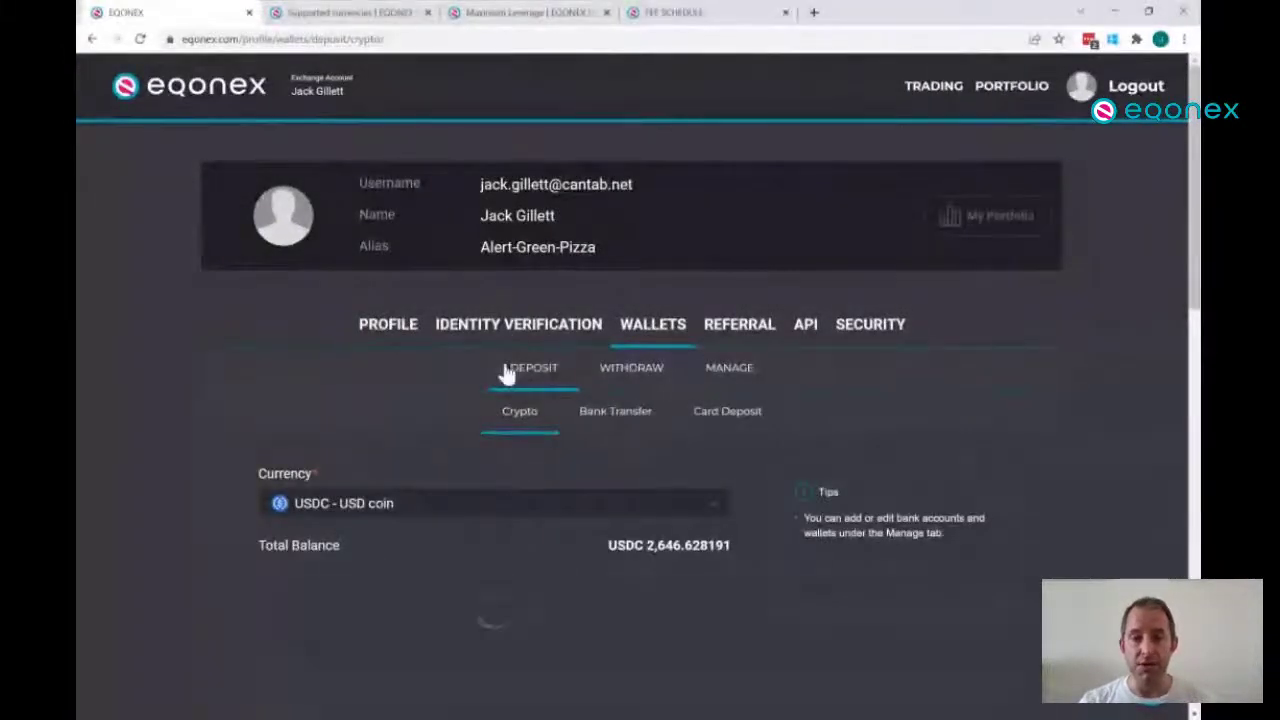
click(633, 372)
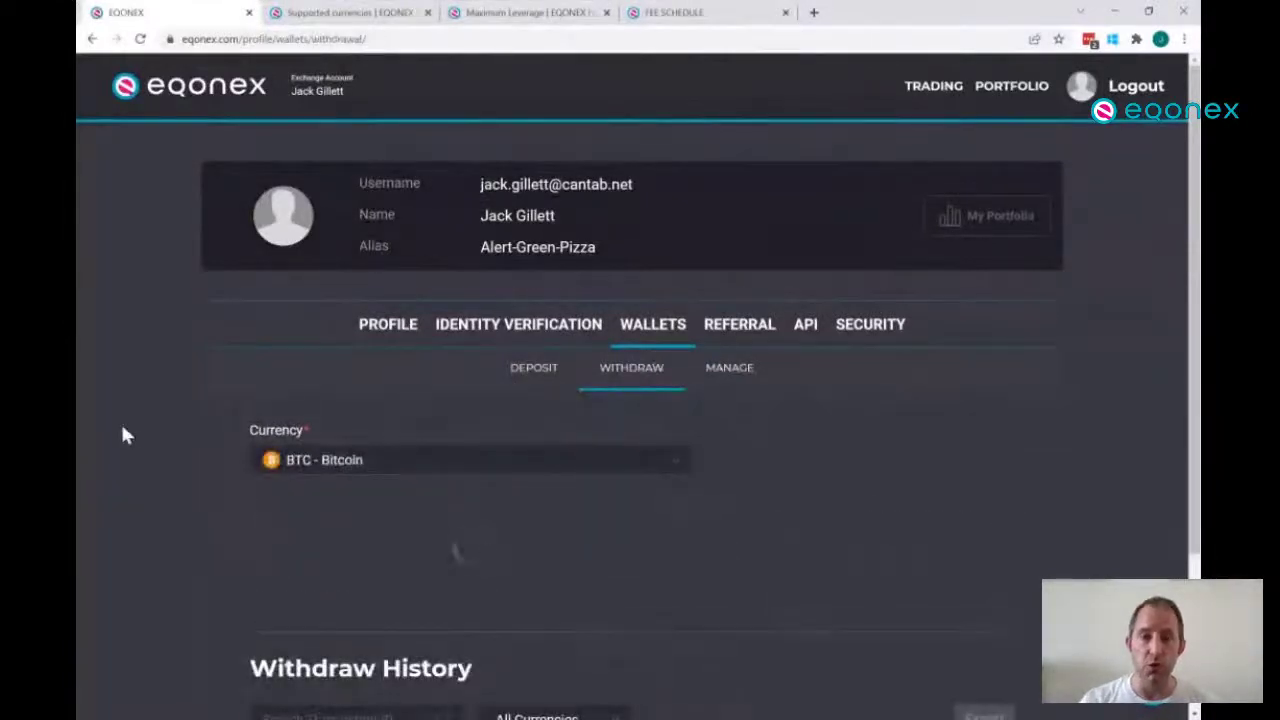
- Examine the BTC withdrawal form and its summary, and look through the currencies offered for withdrawal
scroll(145, 473, down, 1)
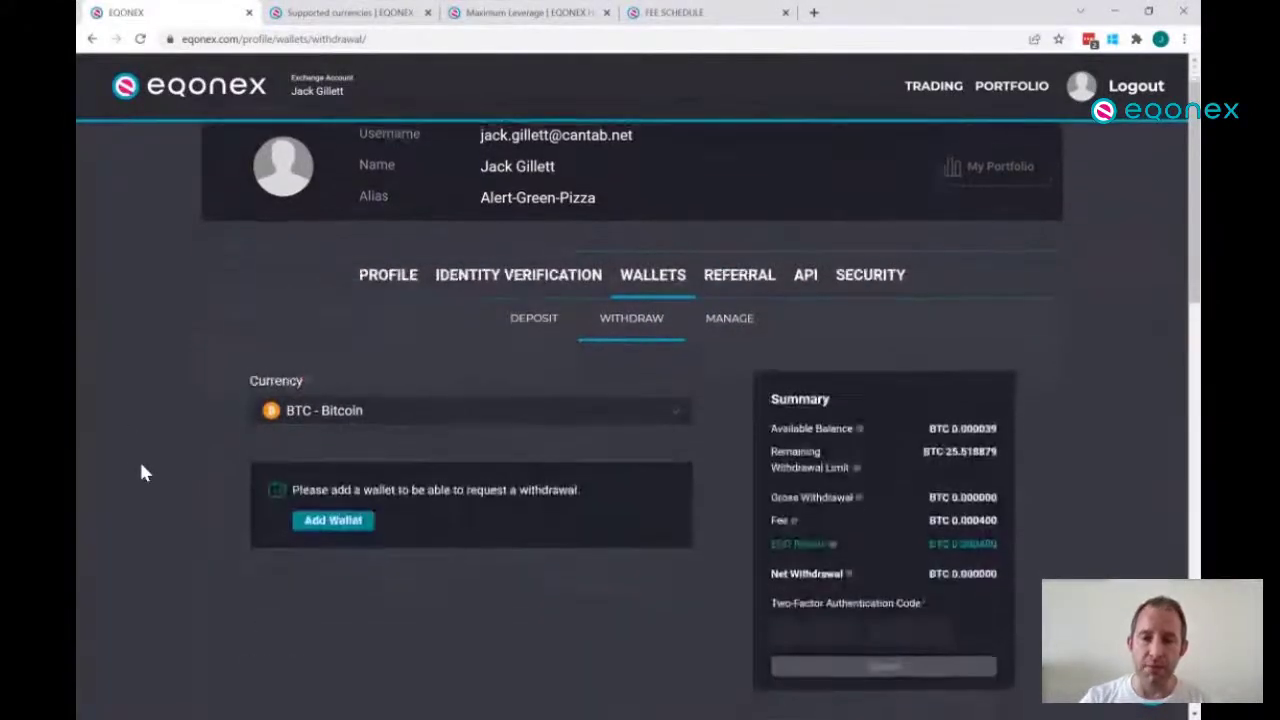
scroll(141, 465, down, 2)
scroll(141, 465, up, 1)
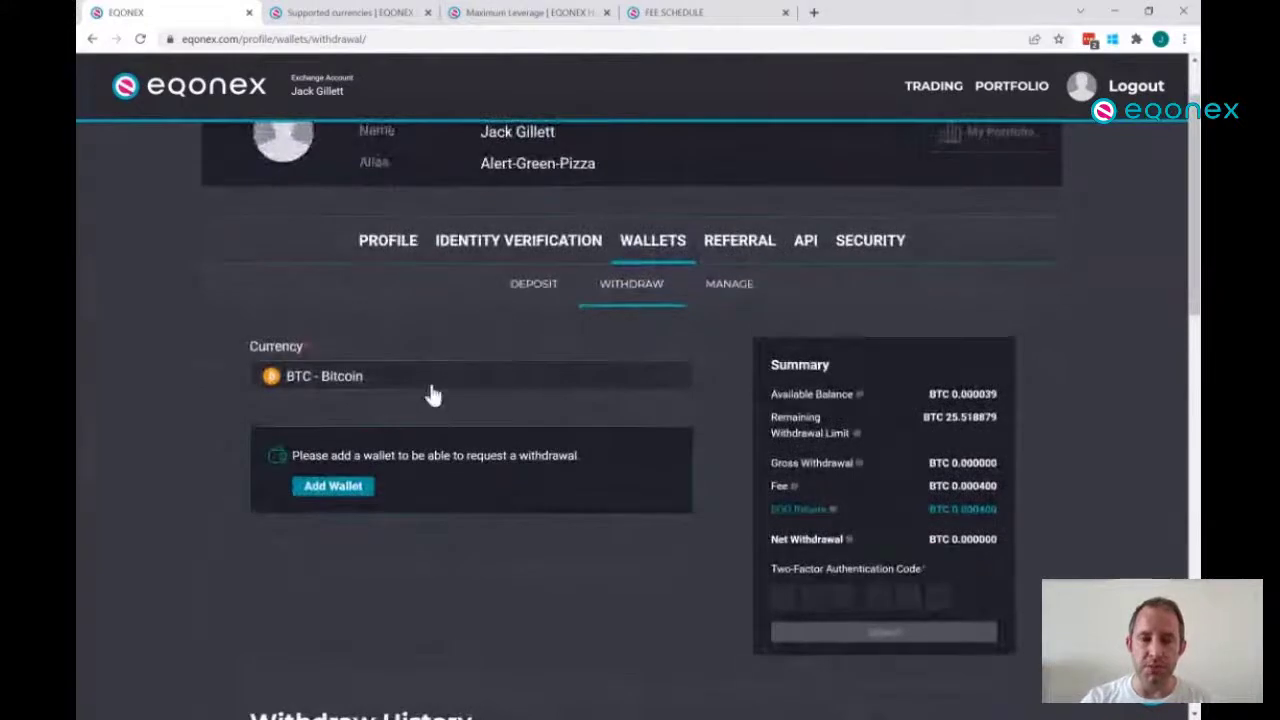
click(432, 395)
scroll(372, 502, down, 2)
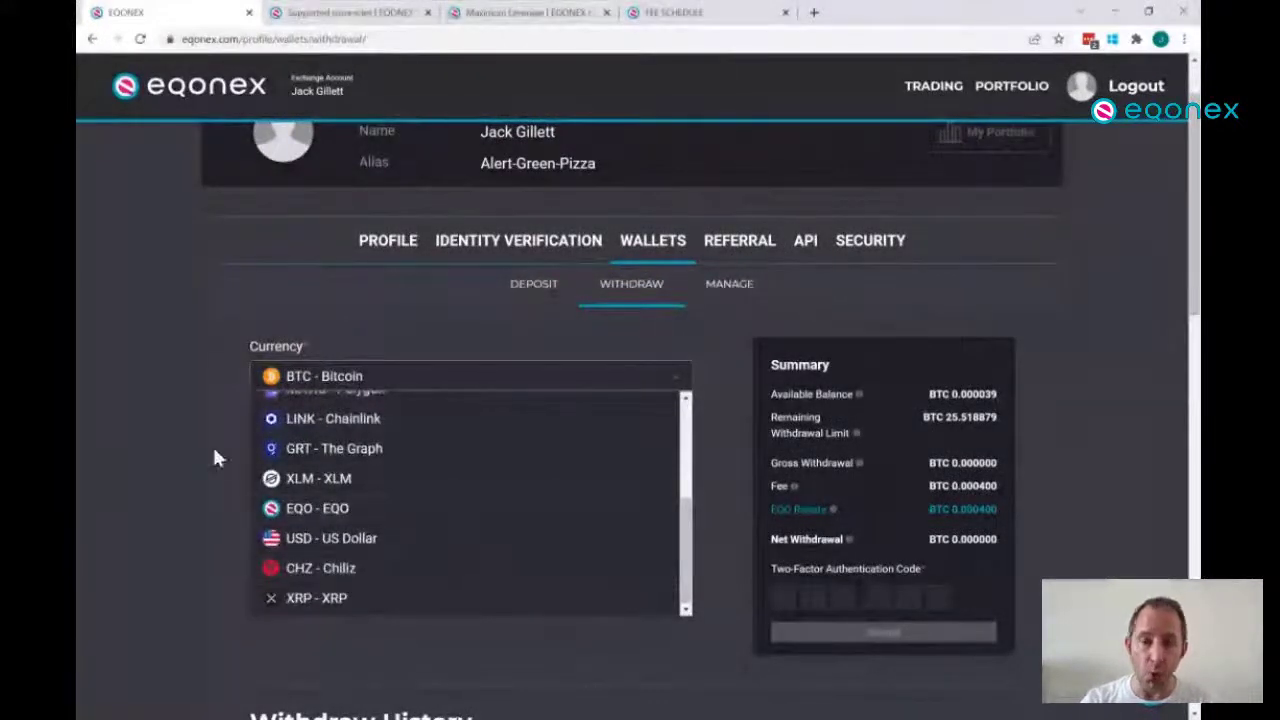
click(97, 428)
- Set the withdrawal currency to USD - US Dollar and choose the verified HSBC bank account
click(366, 398)
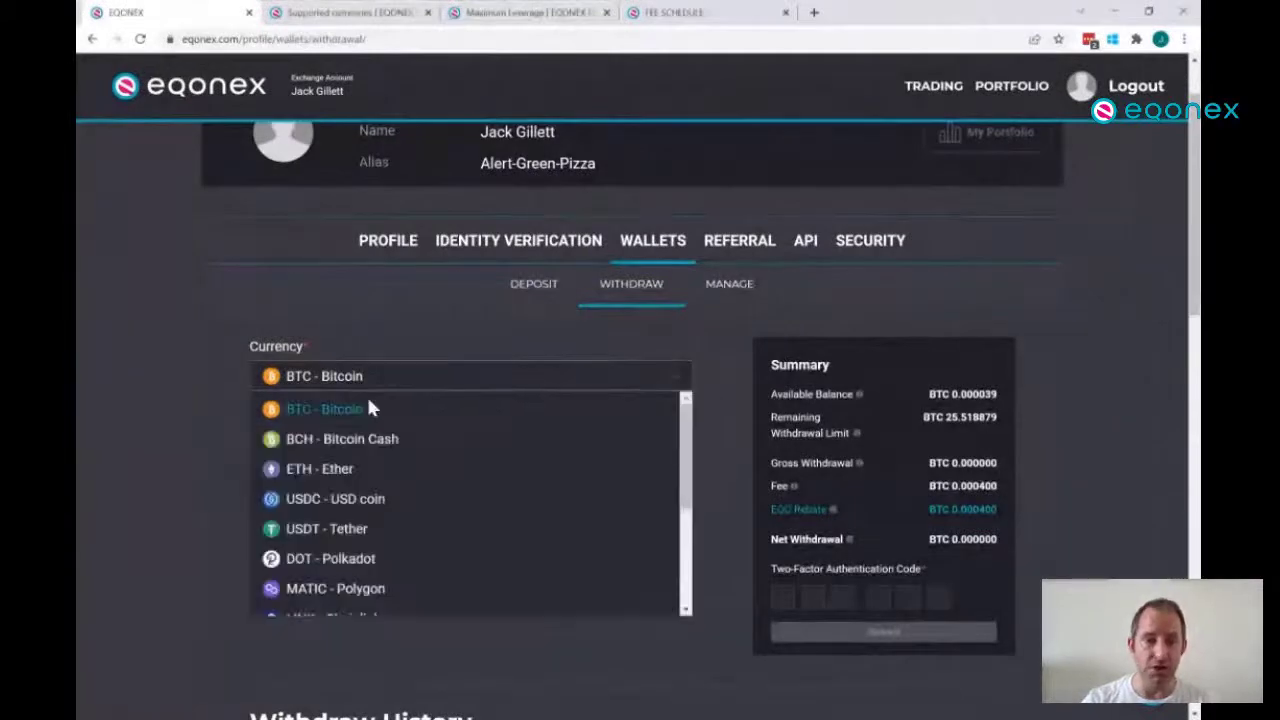
scroll(380, 446, down, 2)
scroll(382, 505, down, 3)
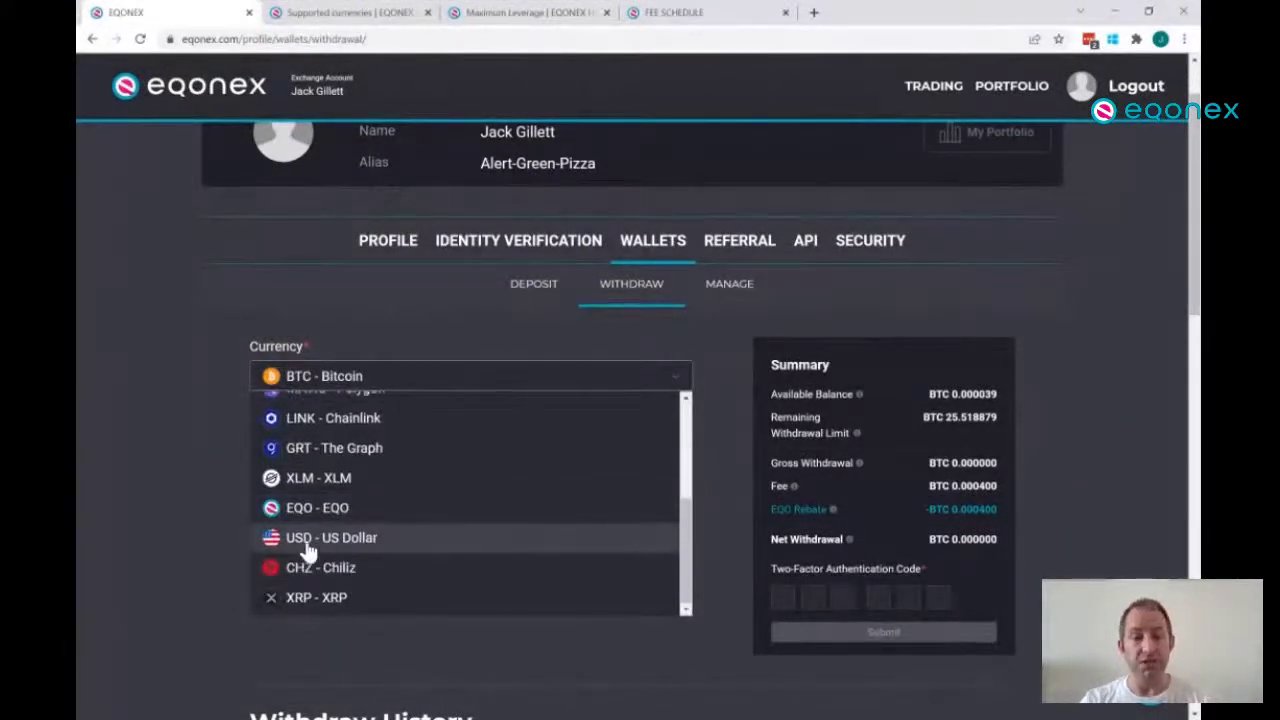
click(309, 540)
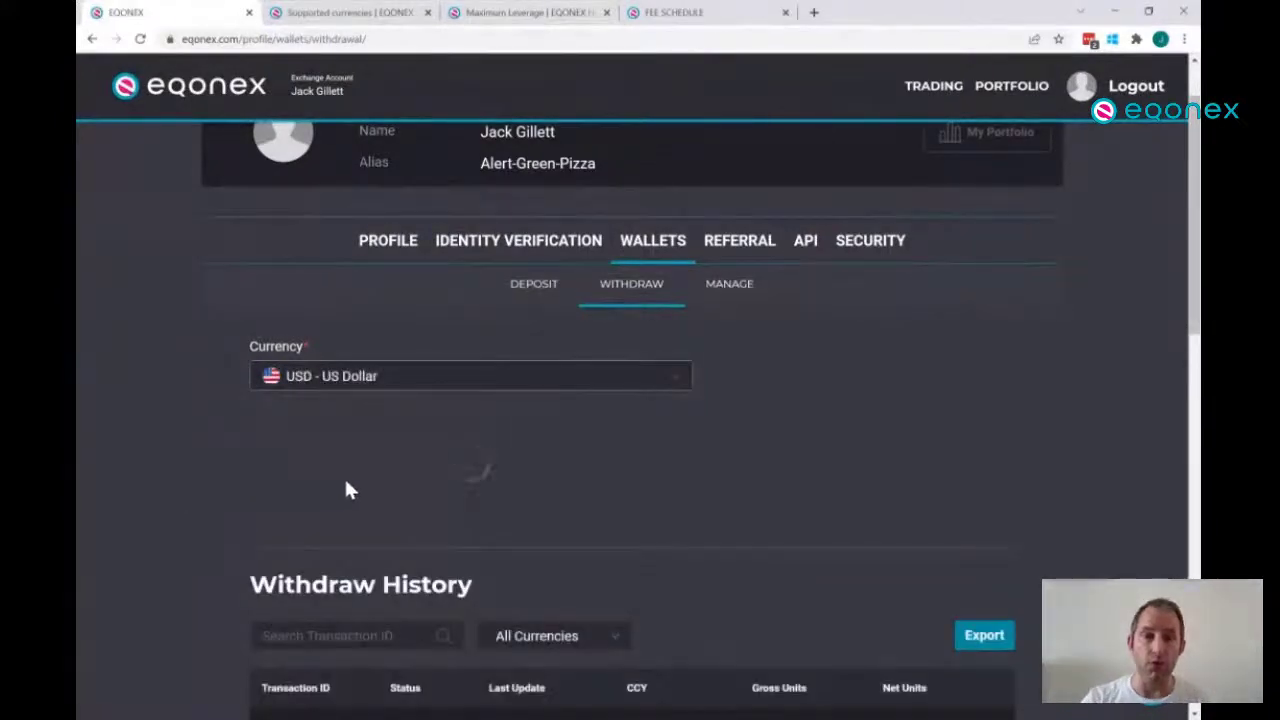
click(429, 449)
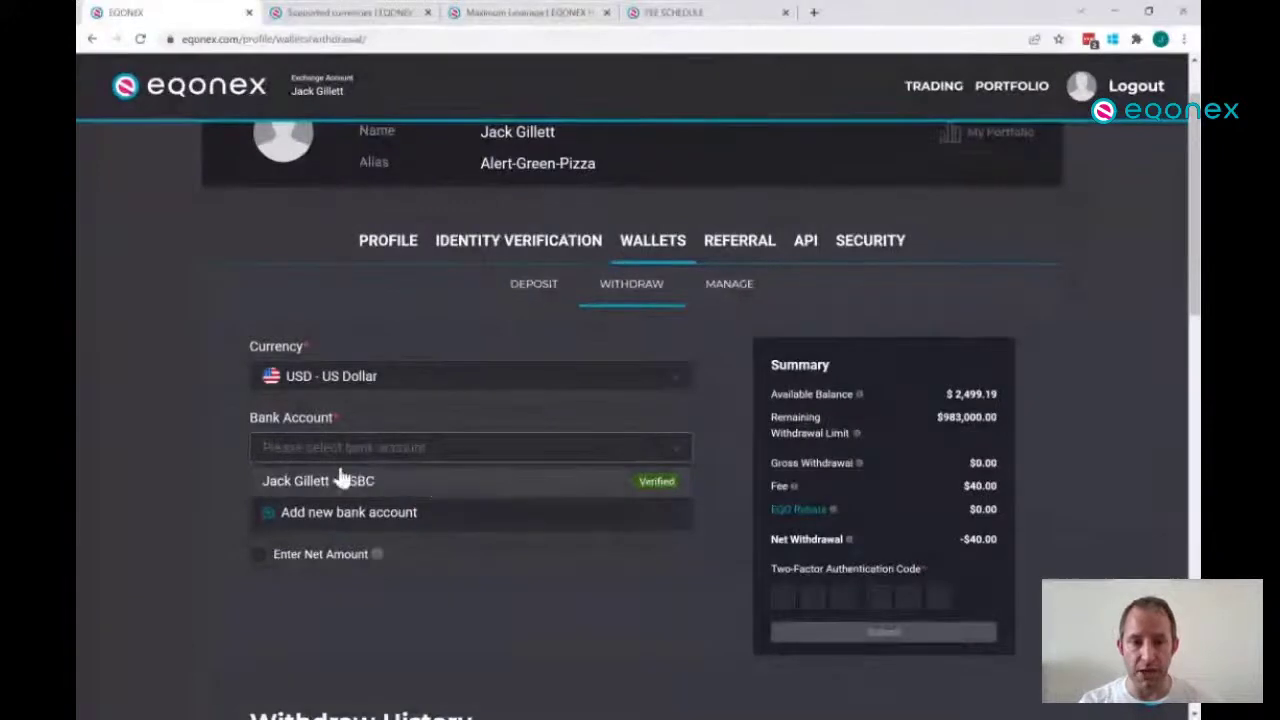
click(307, 490)
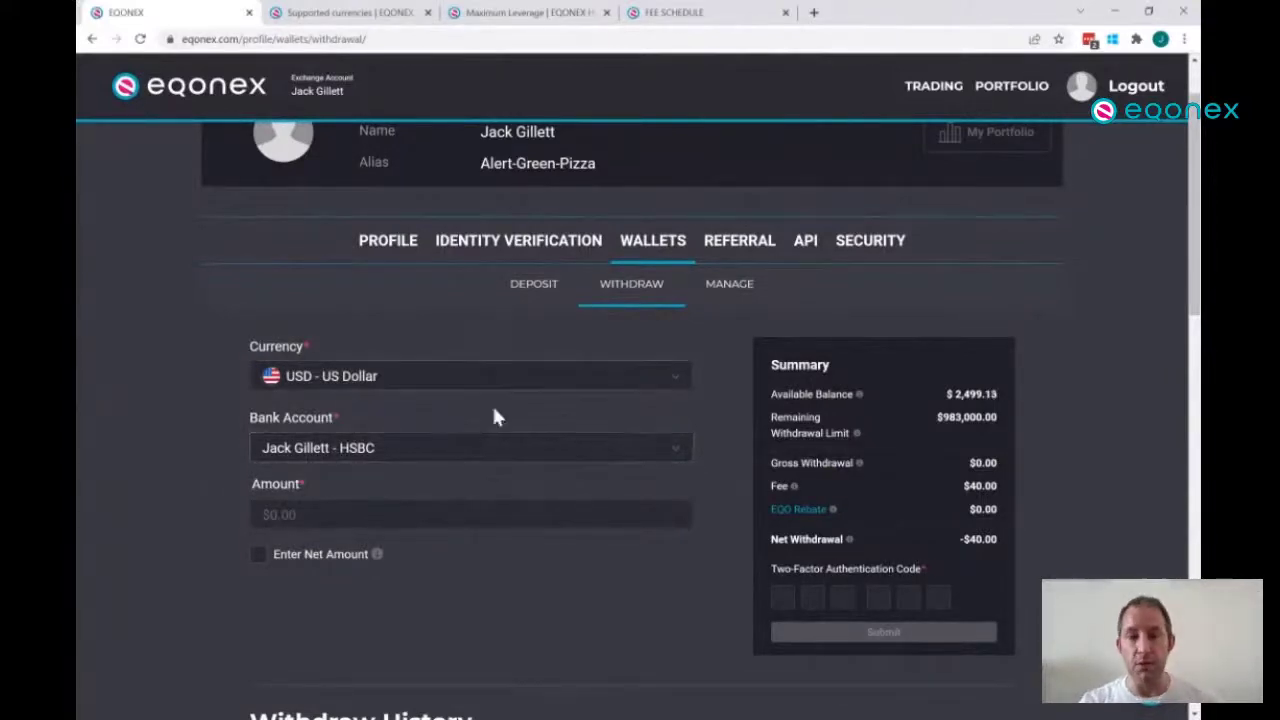
- Set the withdrawal currency back to BTC - Bitcoin
click(474, 384)
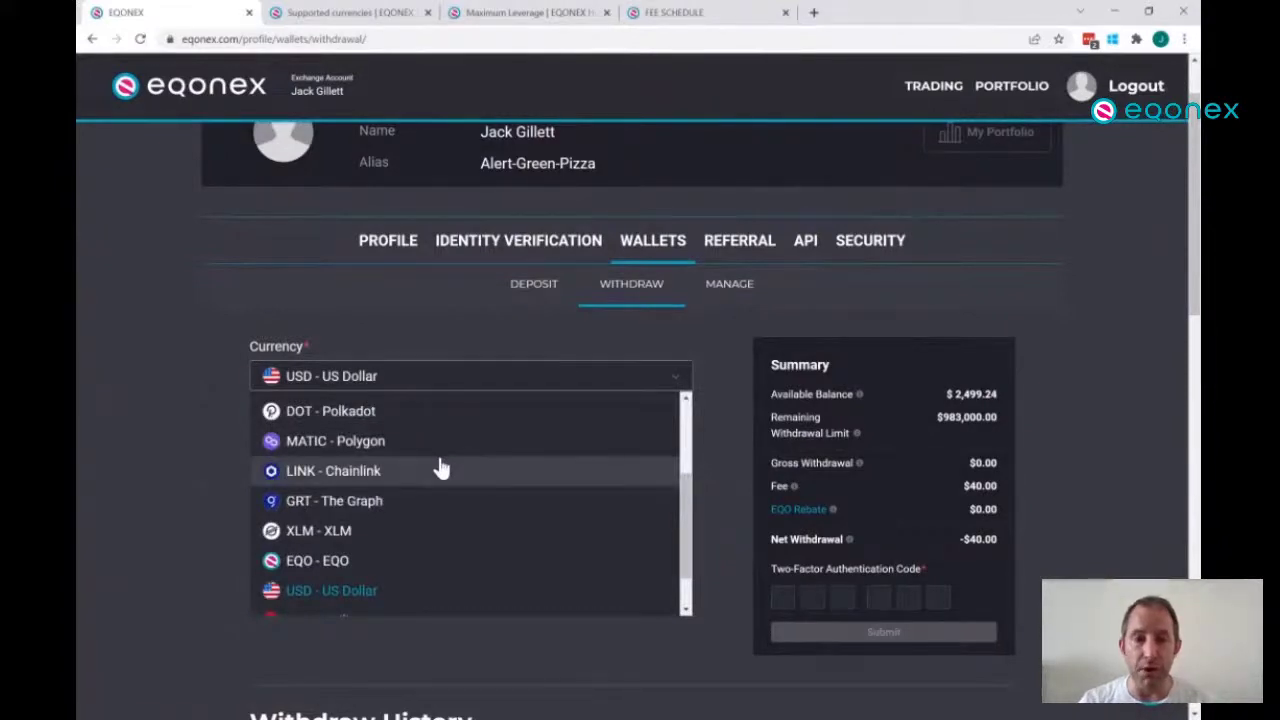
scroll(441, 469, up, 3)
click(330, 412)
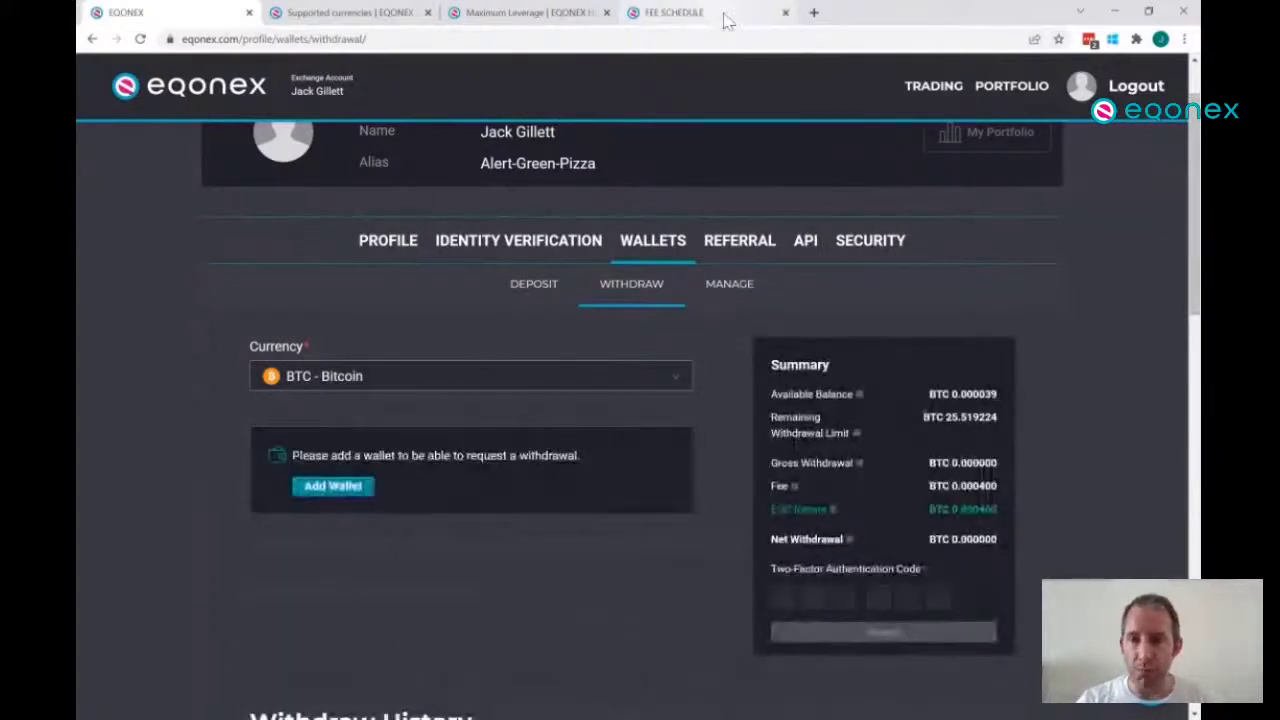
- Switch to the fee schedule page and examine the crypto withdrawal fees, particularly the fee for BTC
click(727, 21)
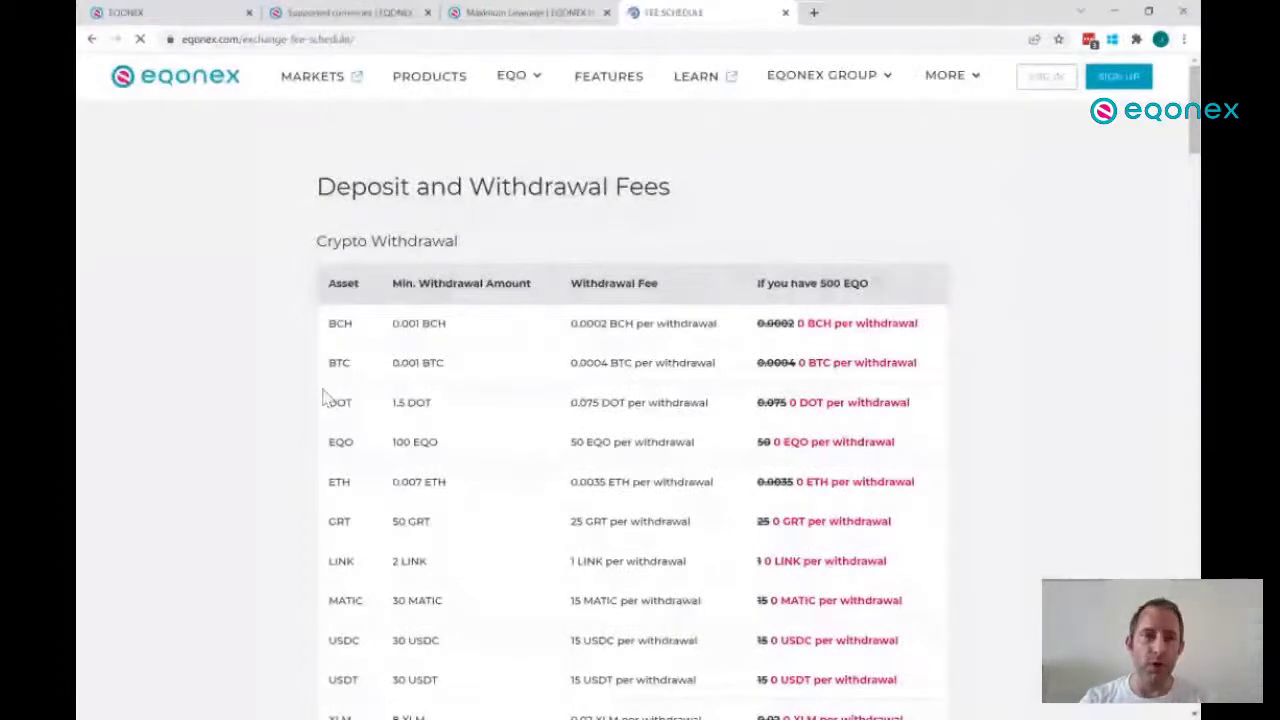
scroll(249, 457, down, 3)
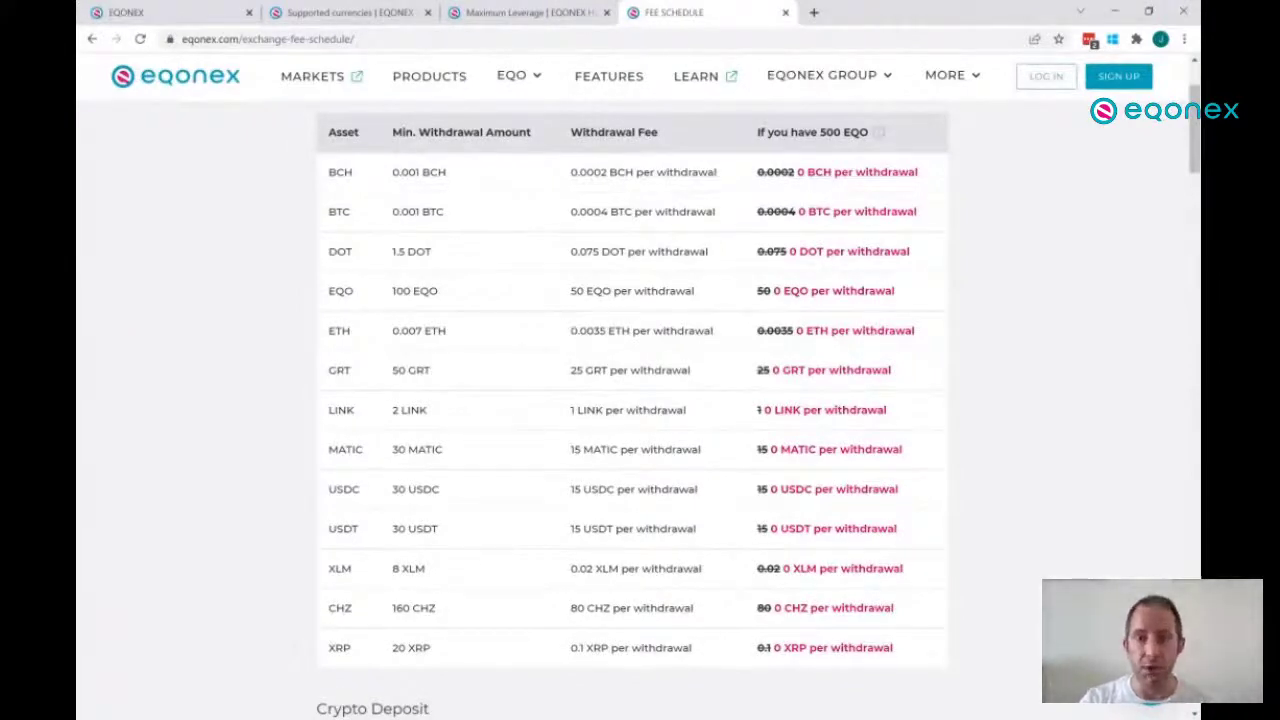
drag(571, 211, 601, 211)
click(608, 212)
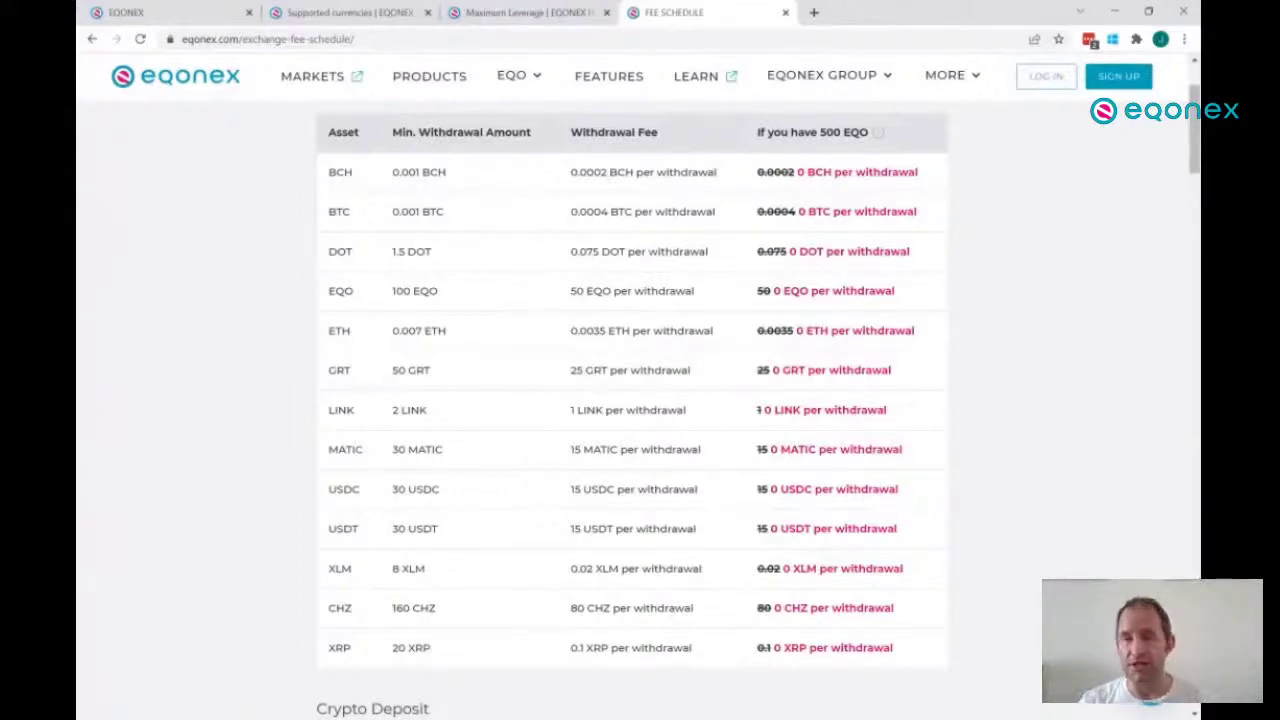
- Read the note on the 500 EQO condition and examine the discounted crypto withdrawal fees
scroll(632, 400, up, 1)
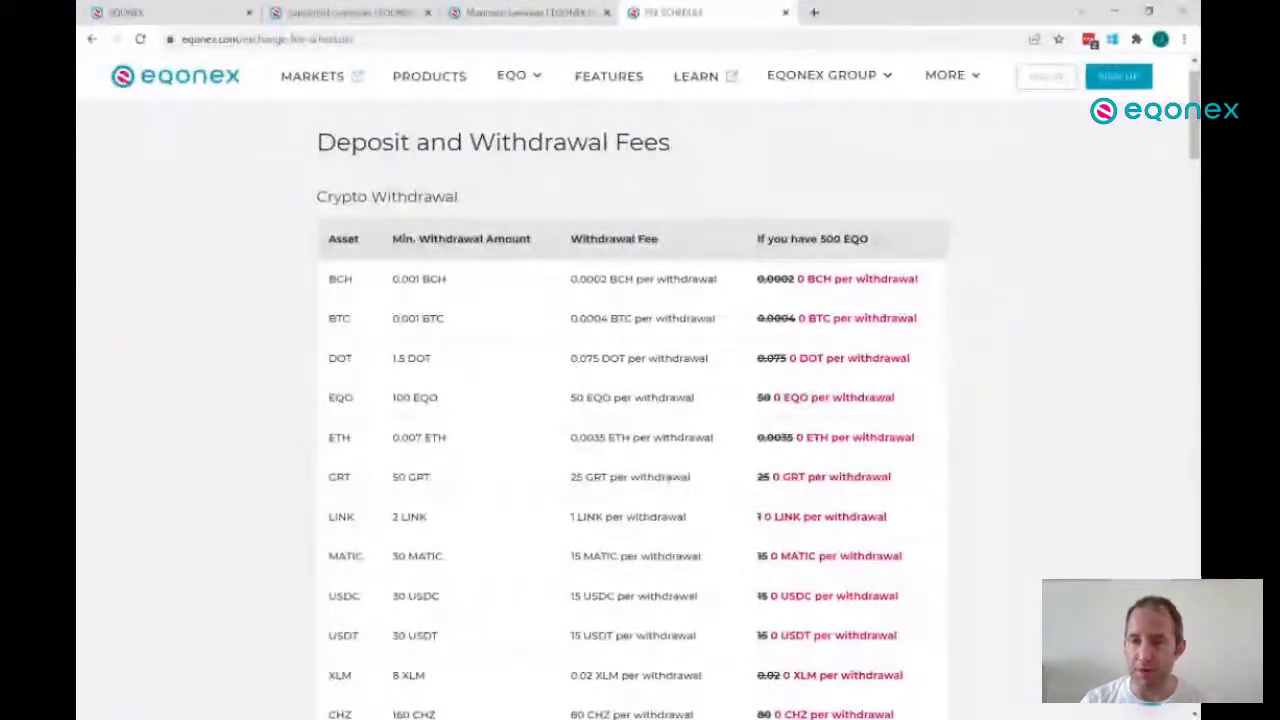
mouse_move(880, 248)
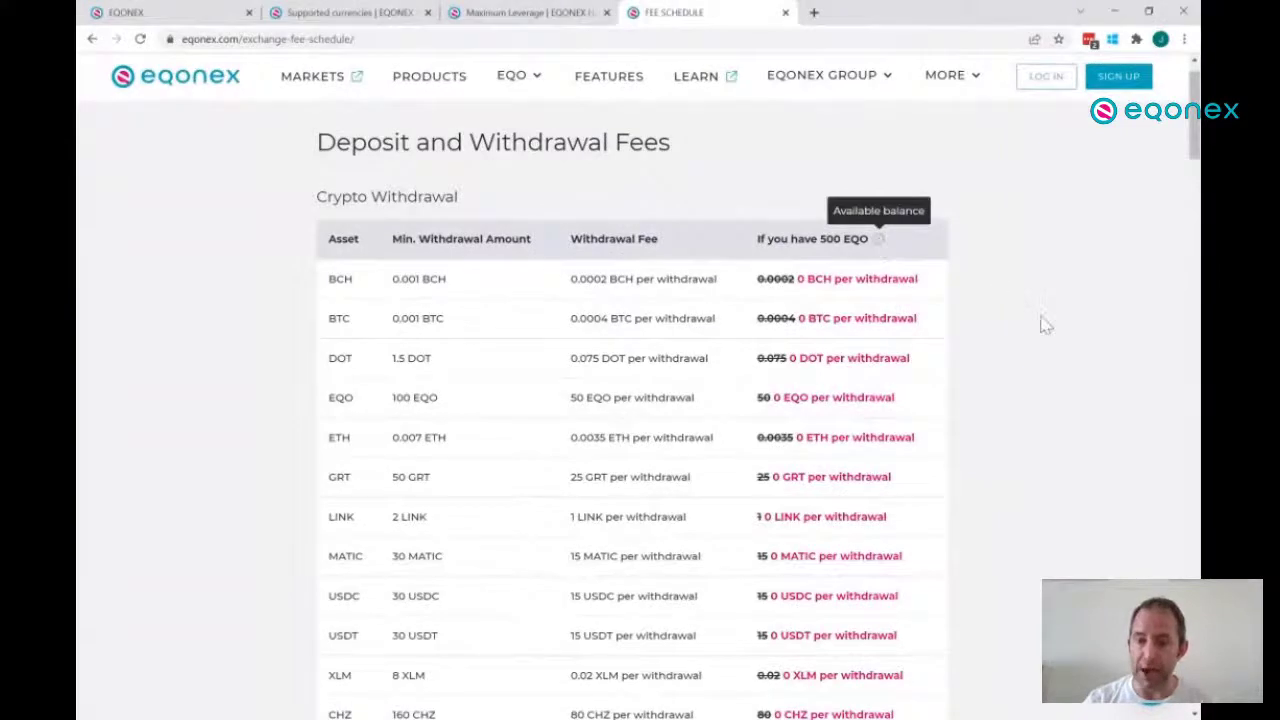
scroll(1040, 323, down, 2)
scroll(1040, 323, up, 1)
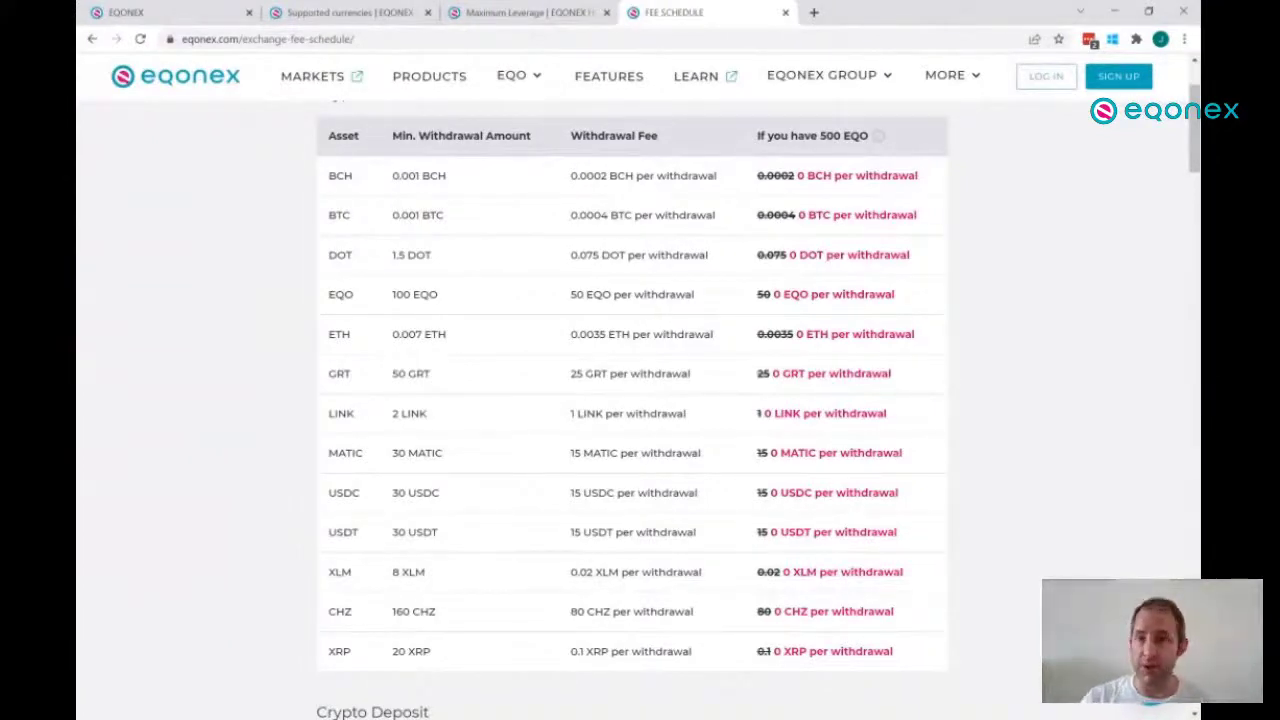
- Return from the fee schedule to the exchange's trading page and open the EQO/USDC spot market
click(197, 14)
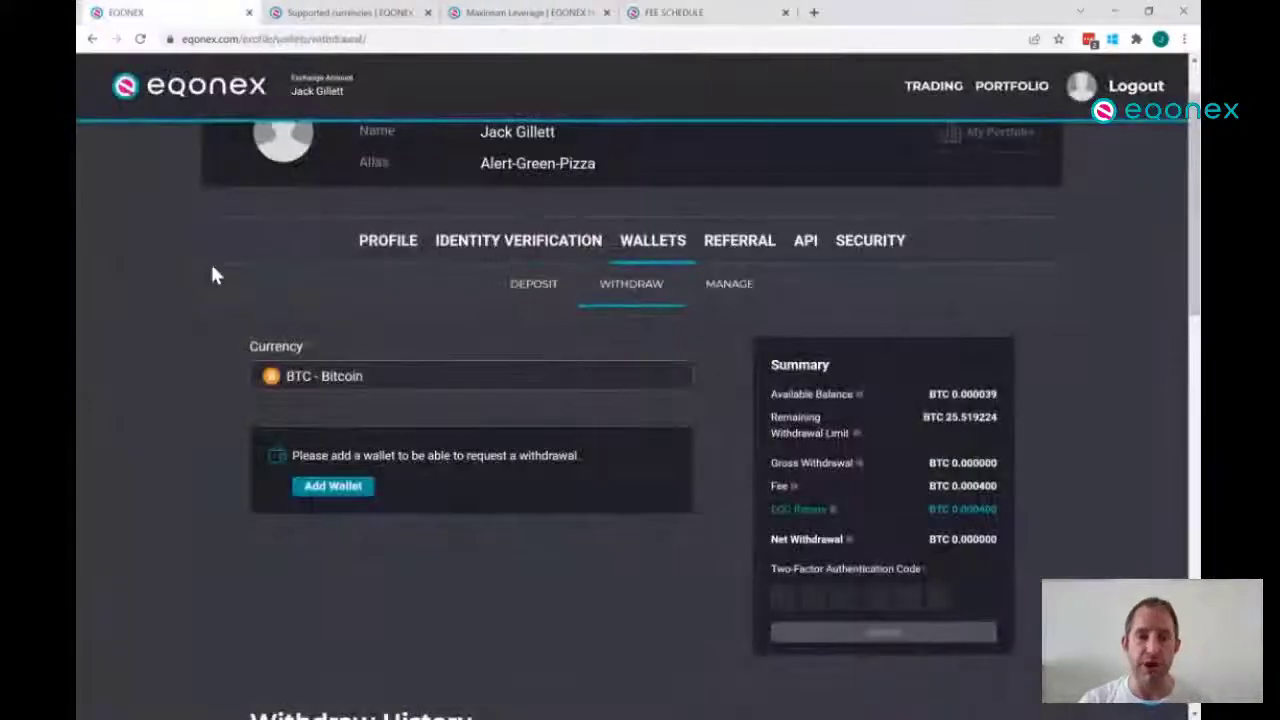
scroll(191, 268, up, 1)
click(936, 96)
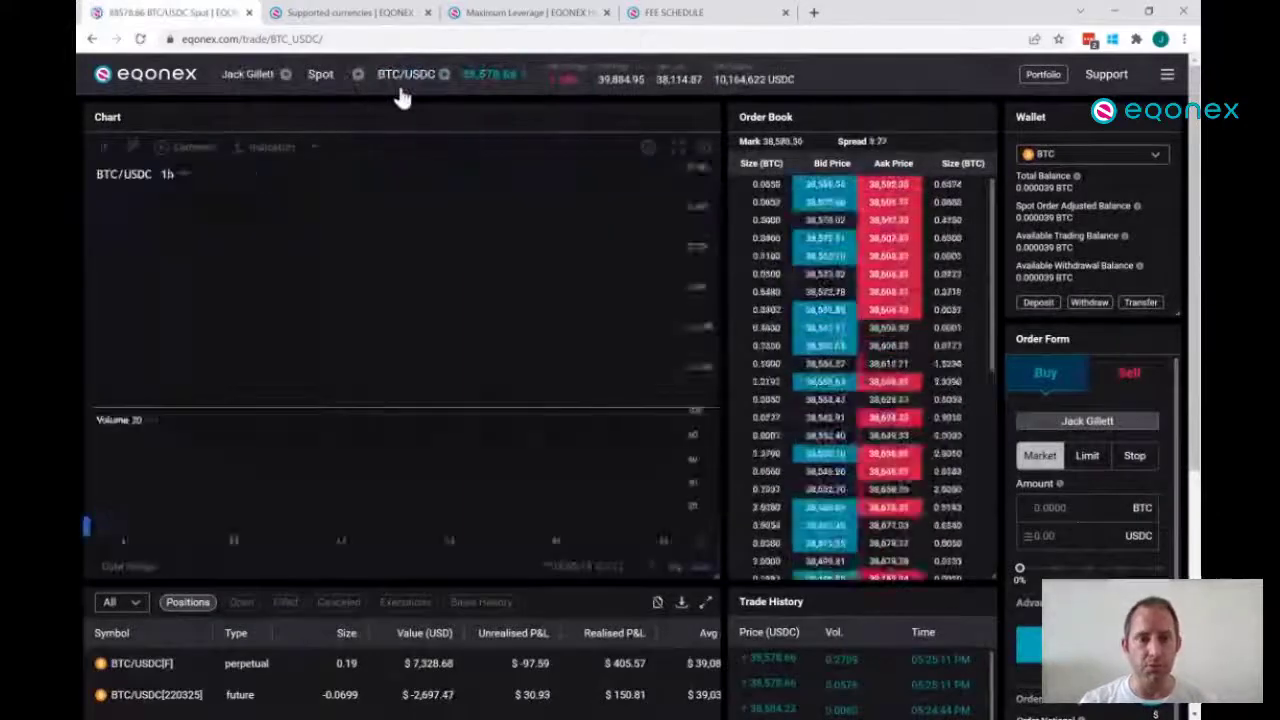
mouse_move(403, 96)
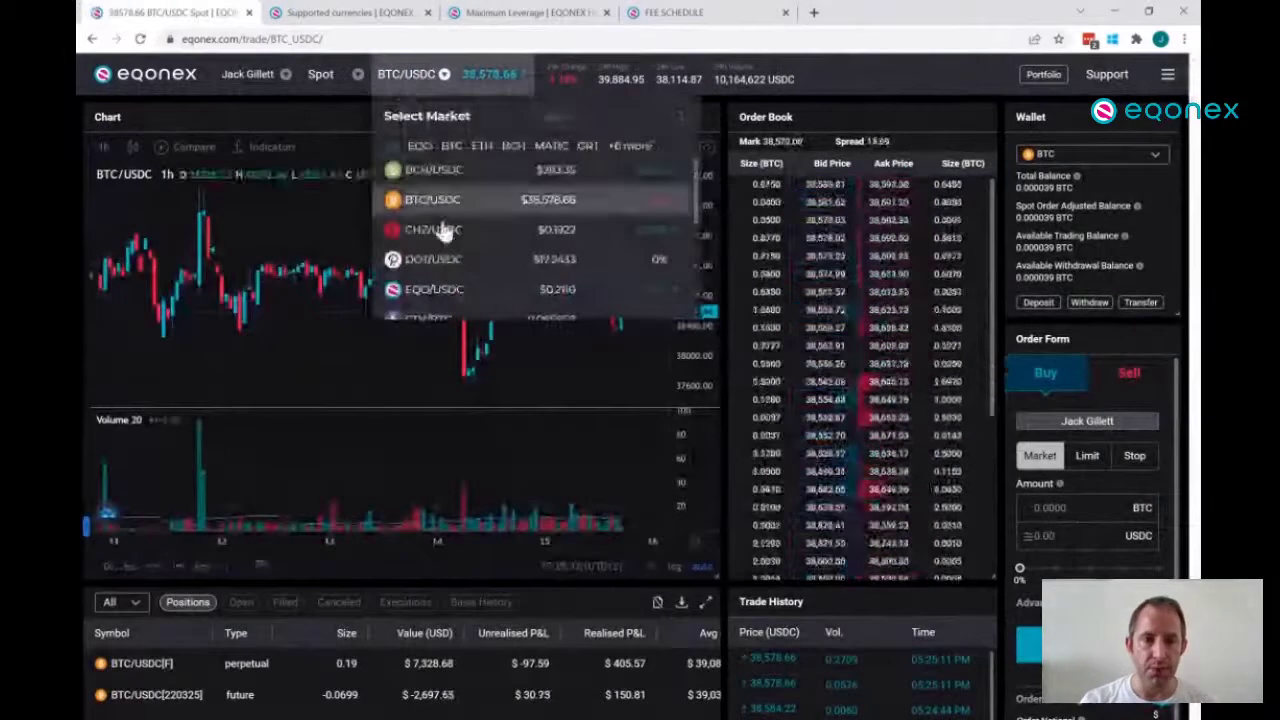
click(437, 290)
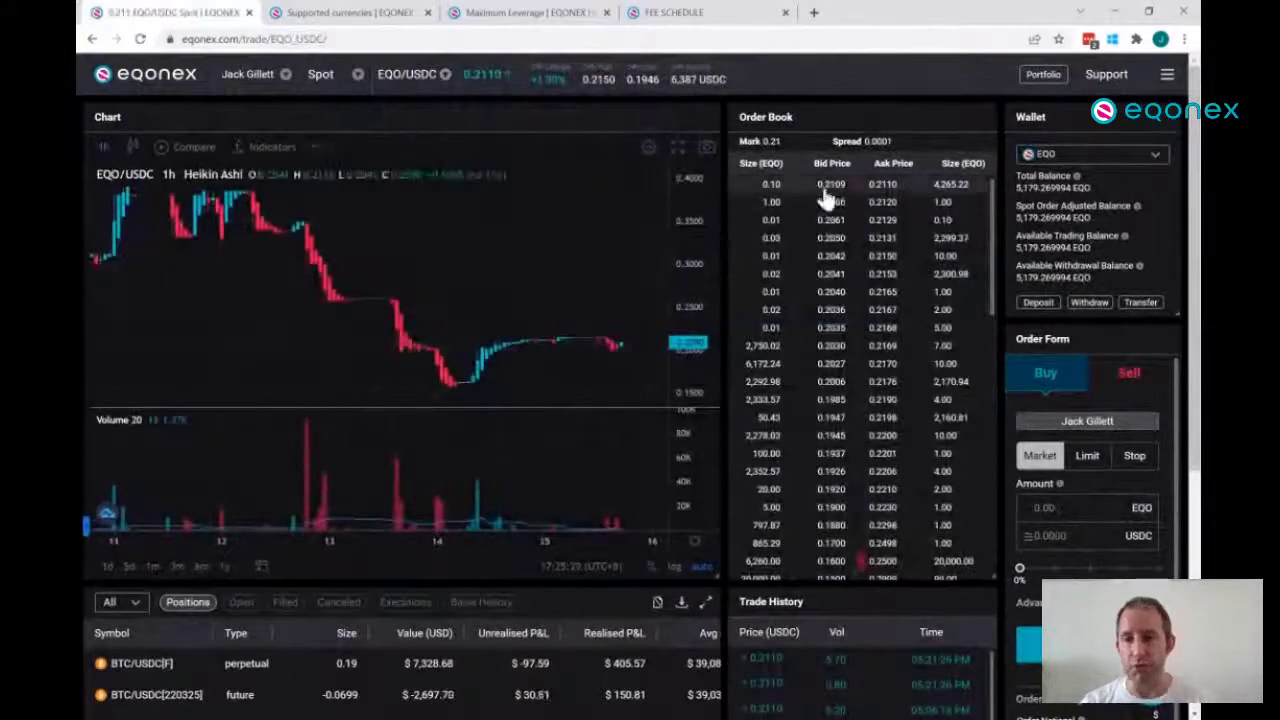